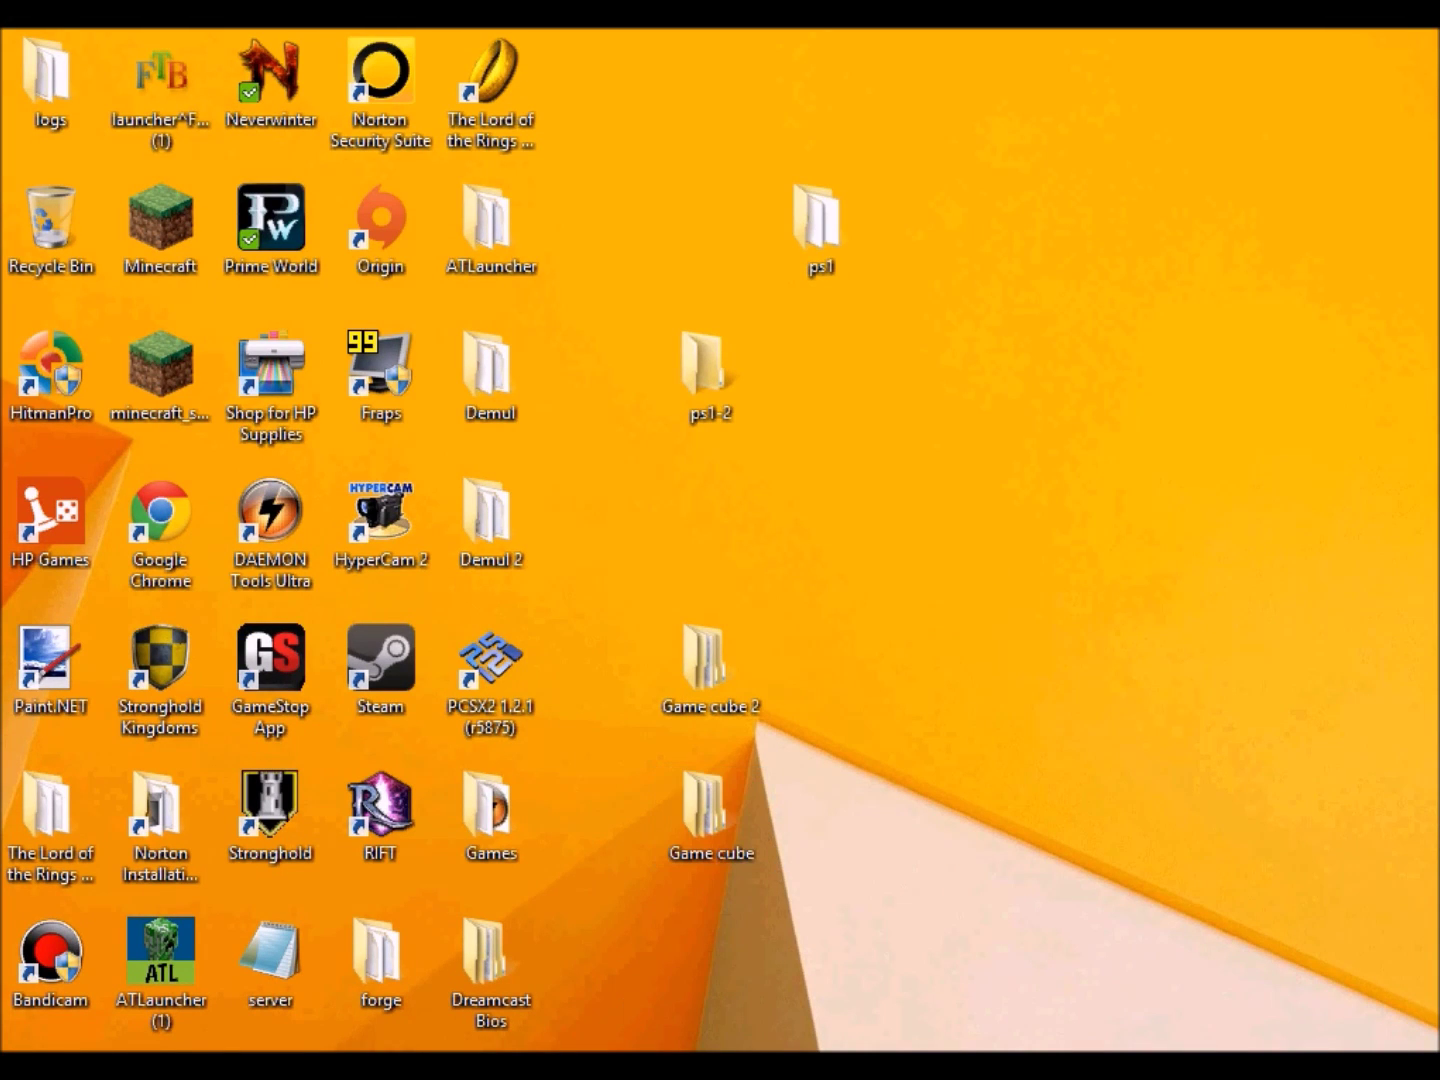
Step: Show the epsxe.com Downloads page in Chrome and scroll to the v1.9.0 and Old ePSXe versions tables
key("alt+Tab")
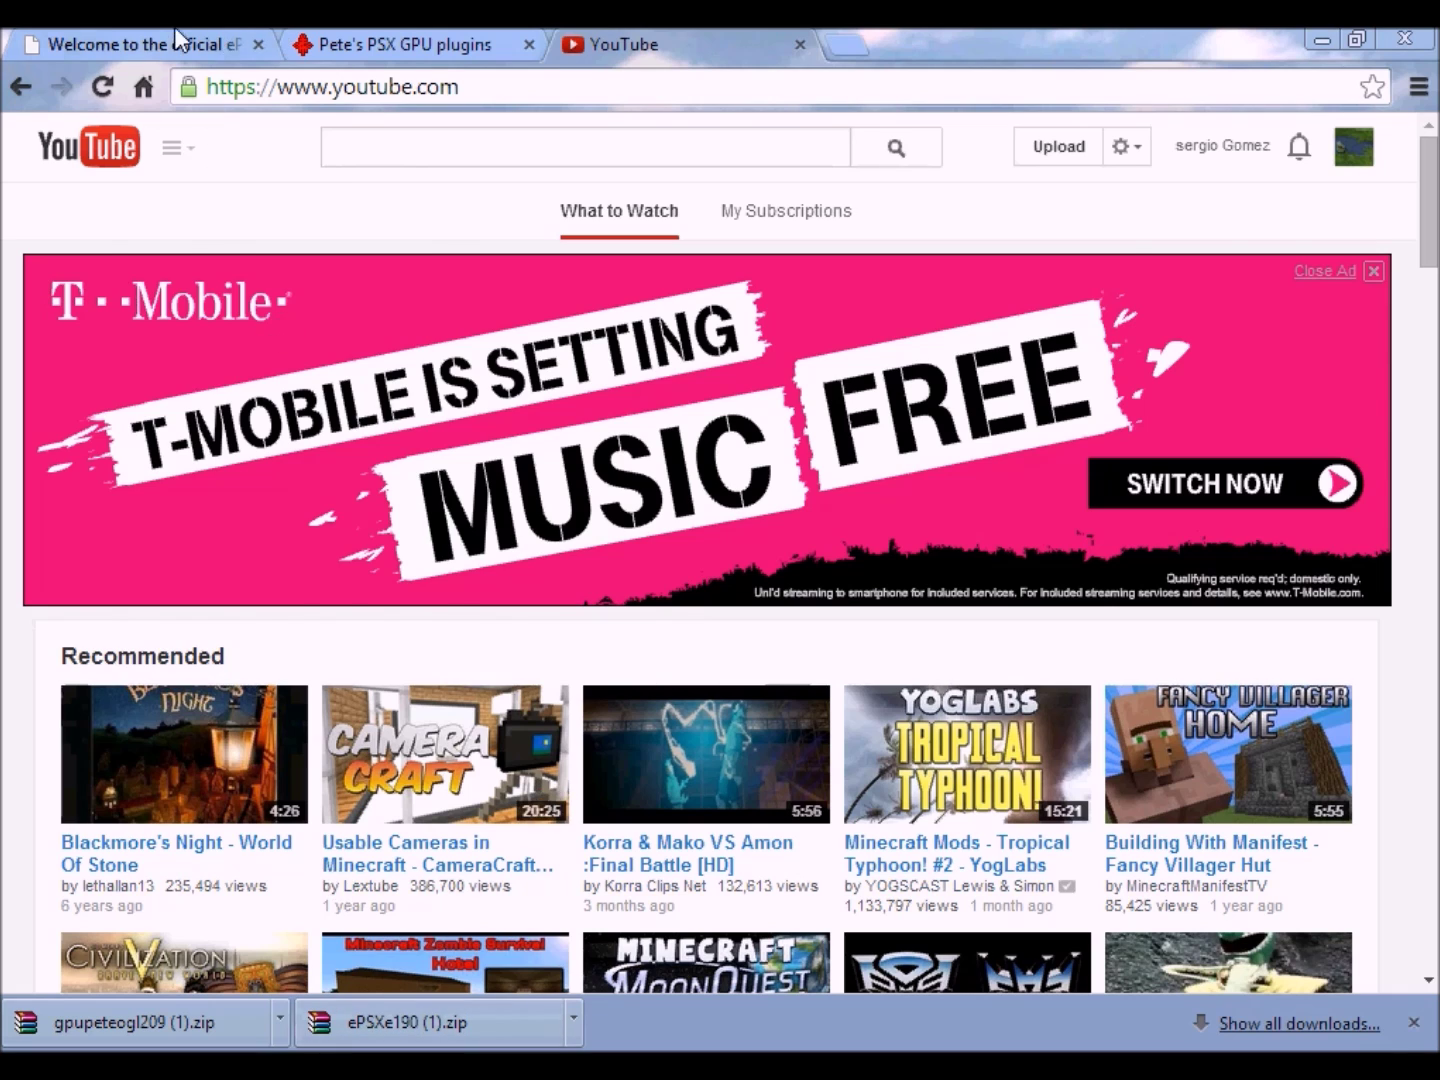
left_click(152, 27)
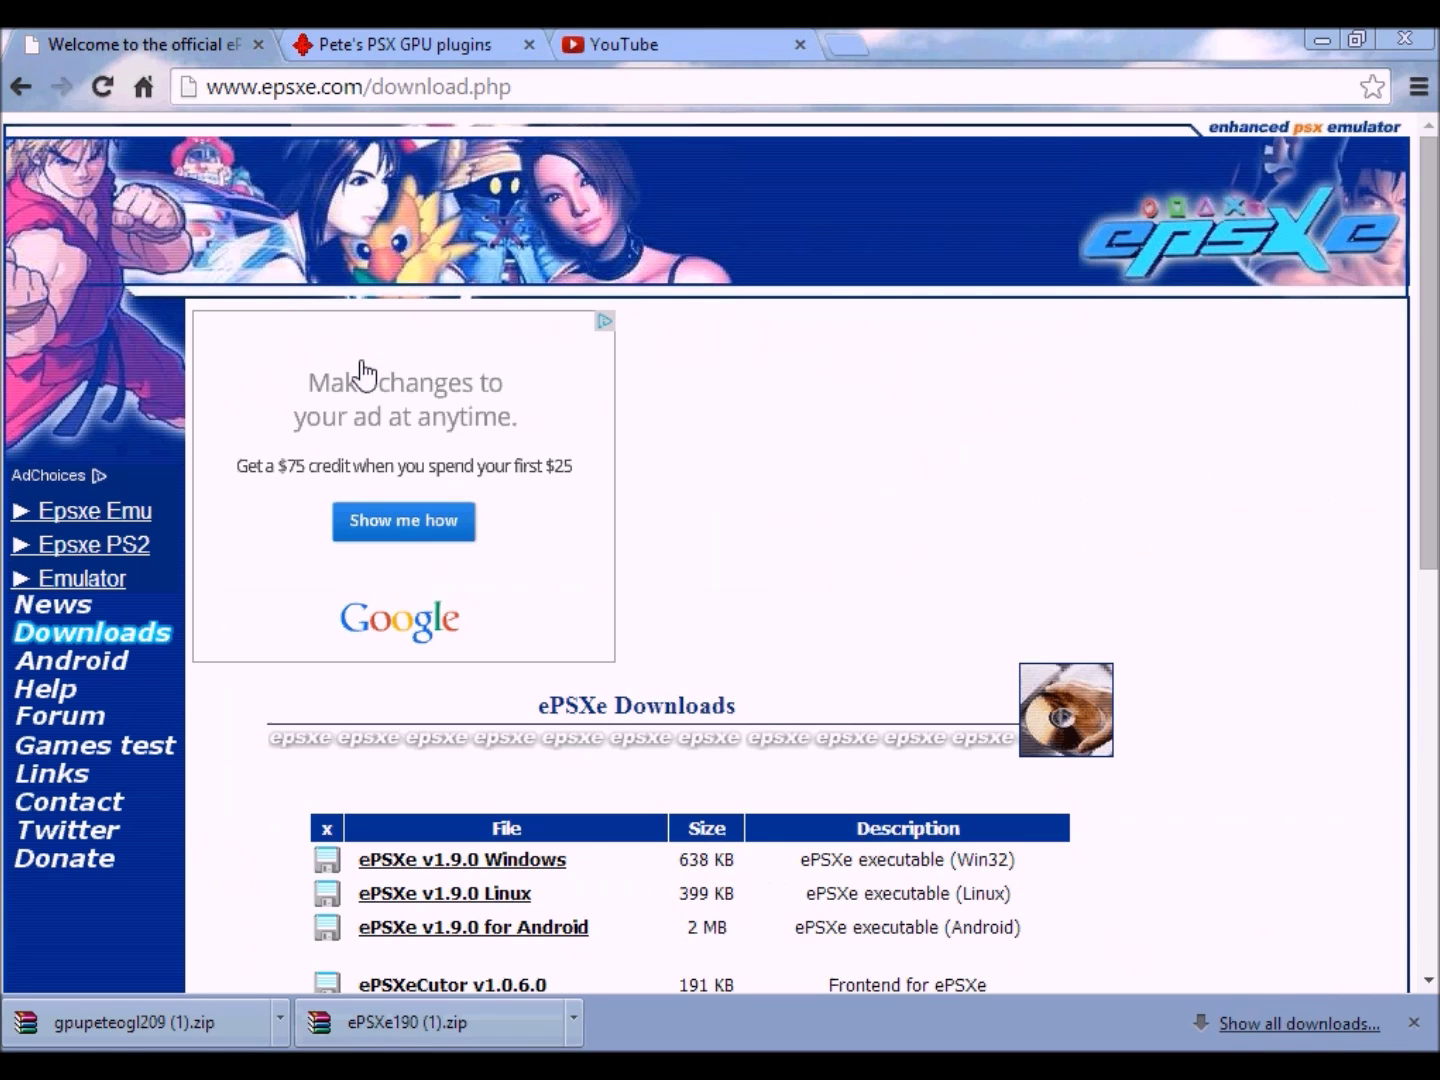
scroll(1194, 859, "down", 3)
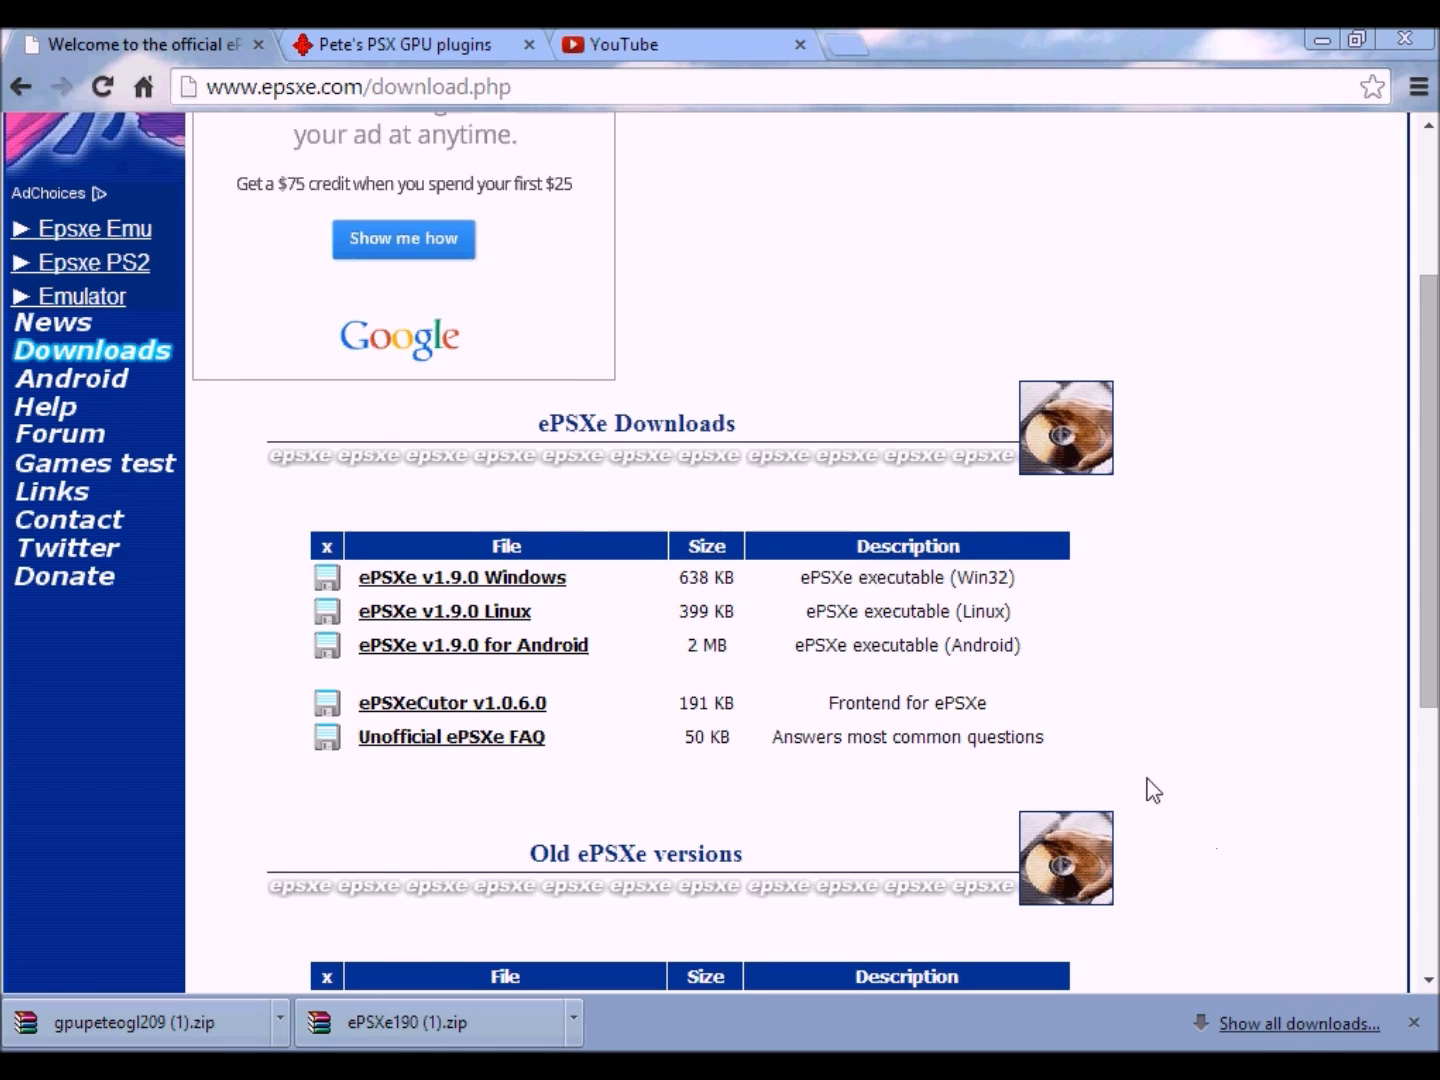
scroll(289, 794, "down", 1)
scroll(241, 775, "down", 1)
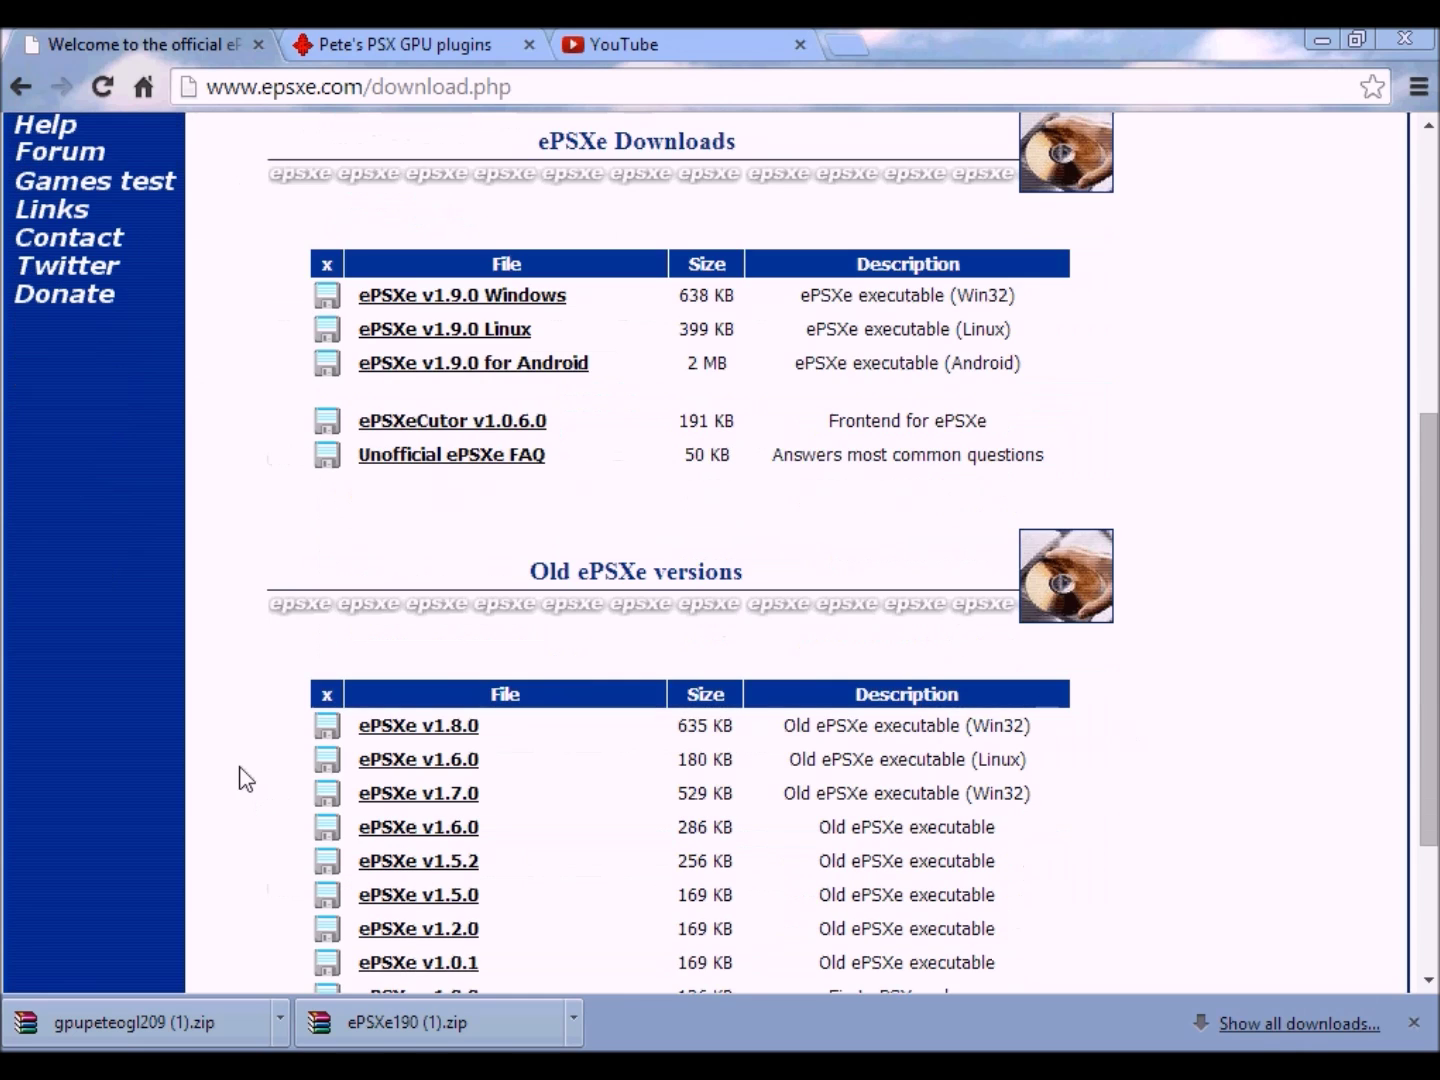
scroll(574, 877, "up", 1)
scroll(575, 876, "up", 2)
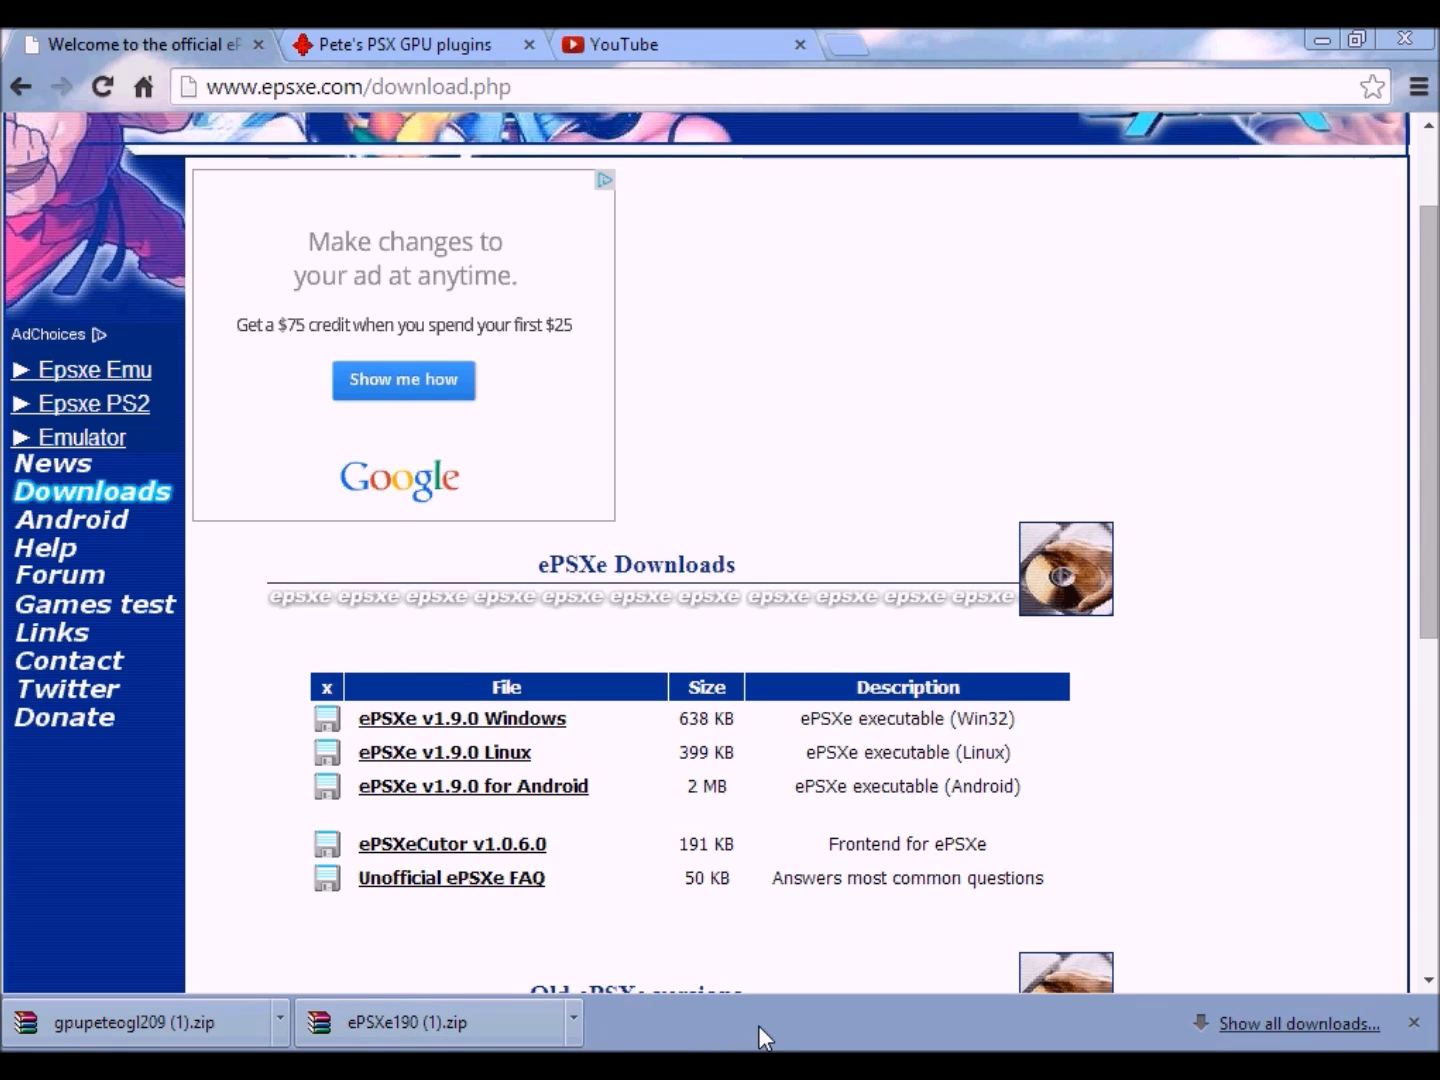
Step: Extract ePSXe190 (1).zip with WinRAR into Desktop\ps1-2, then minimize the windows to show the desktop
right_click(391, 1030)
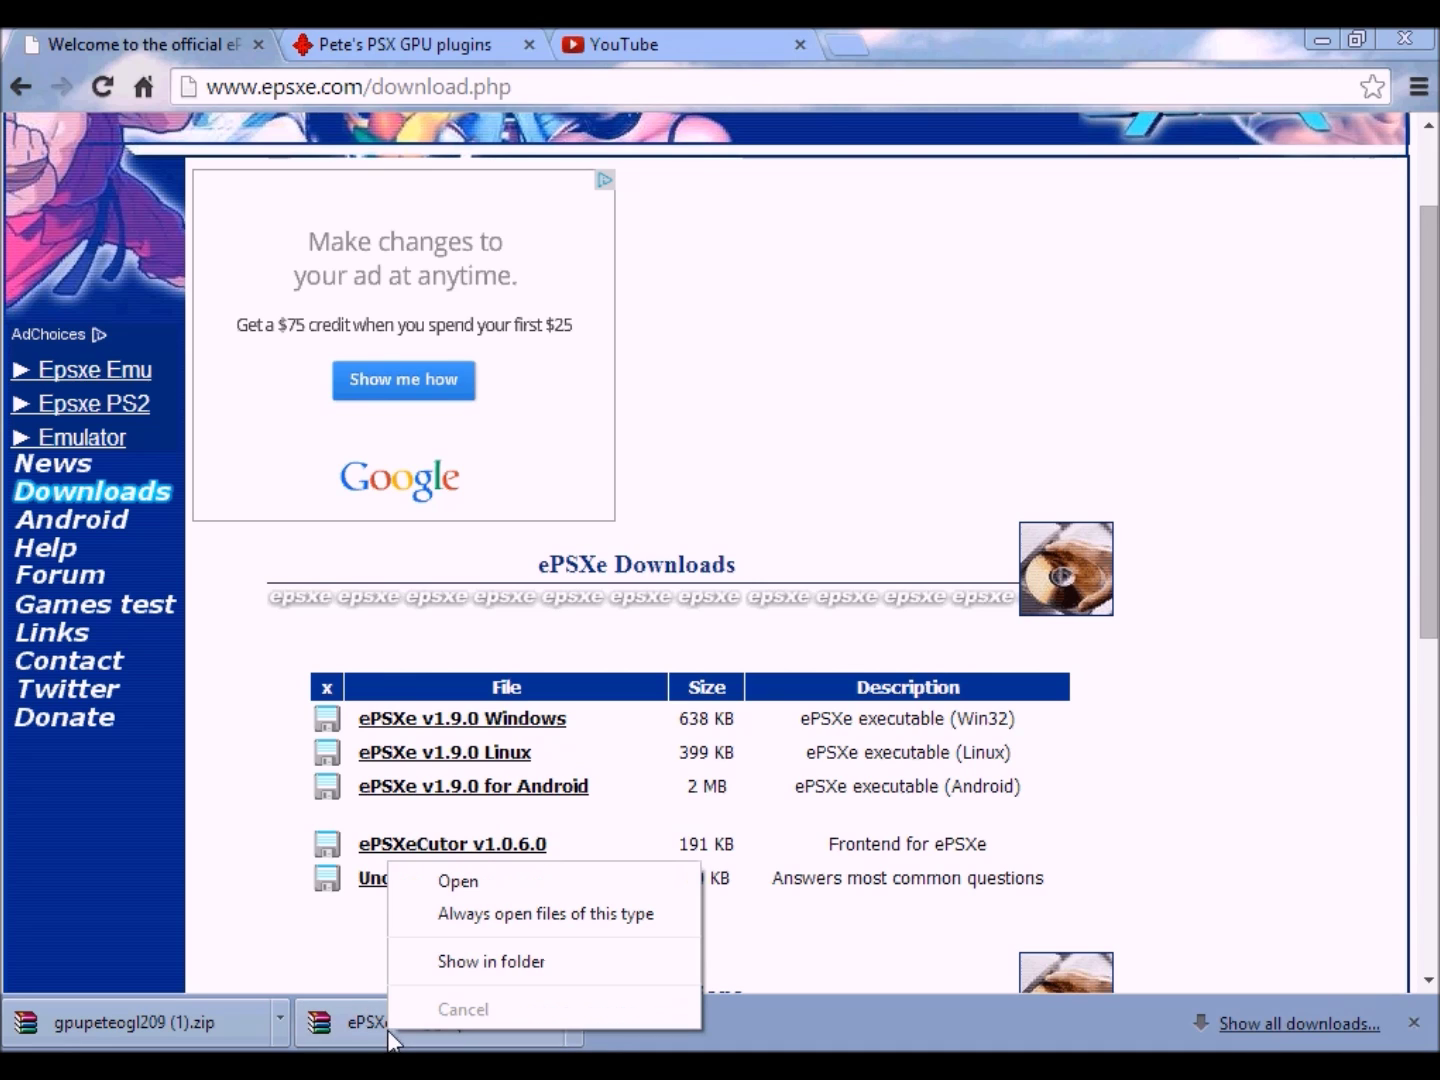
left_click(437, 959)
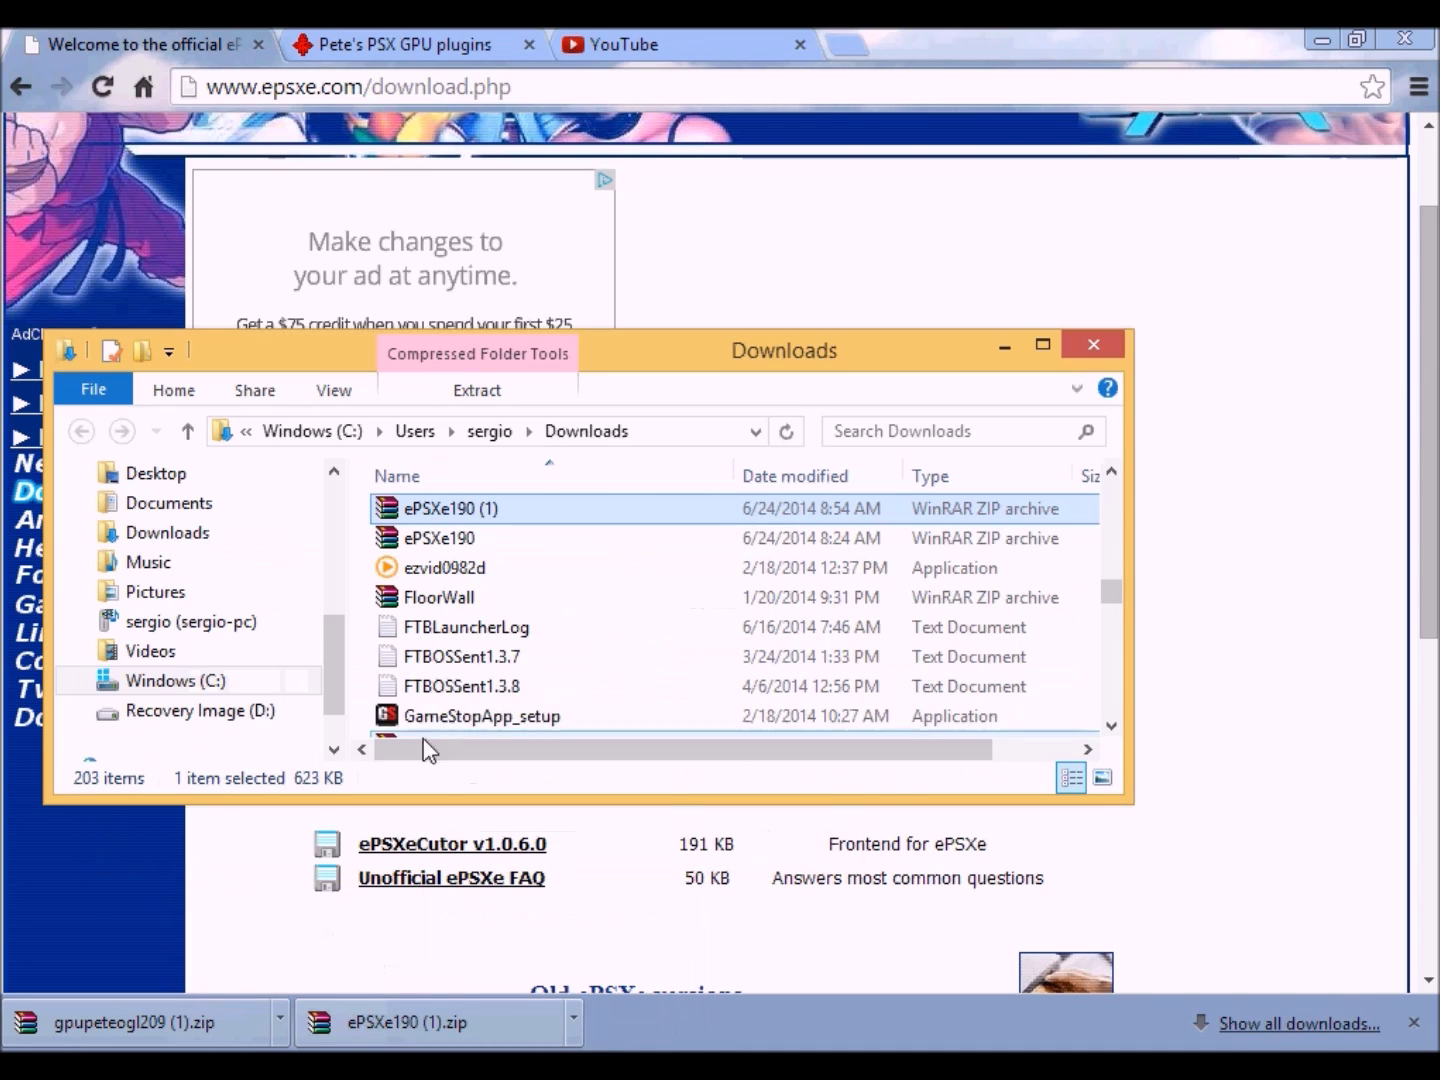
right_click(441, 508)
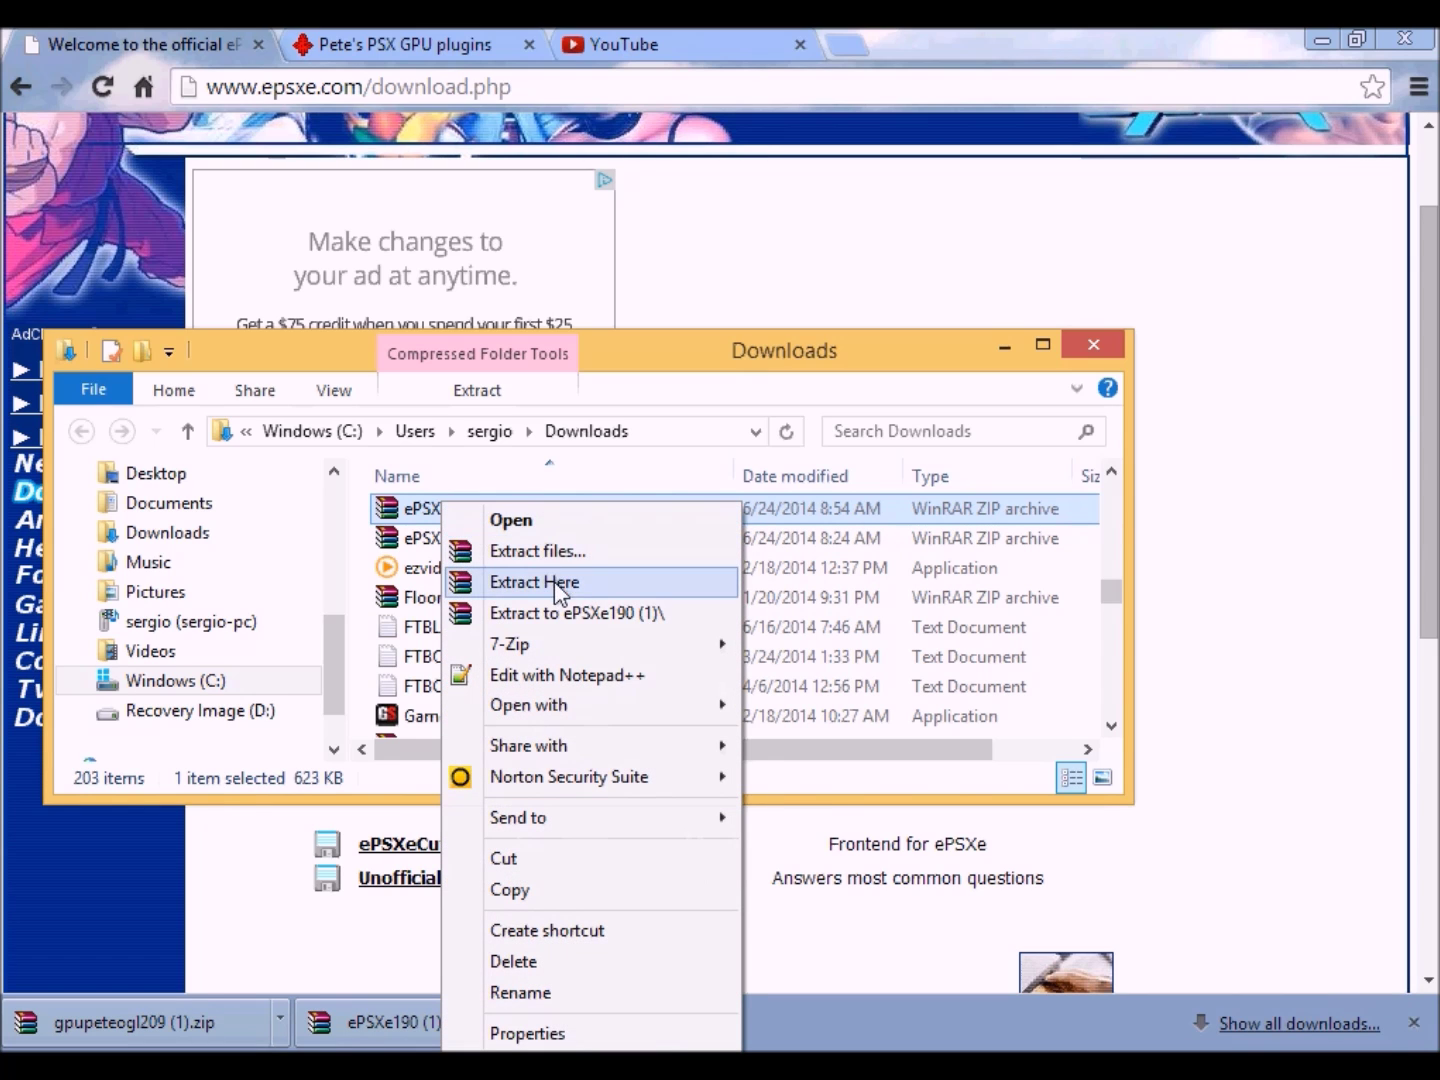
left_click(558, 553)
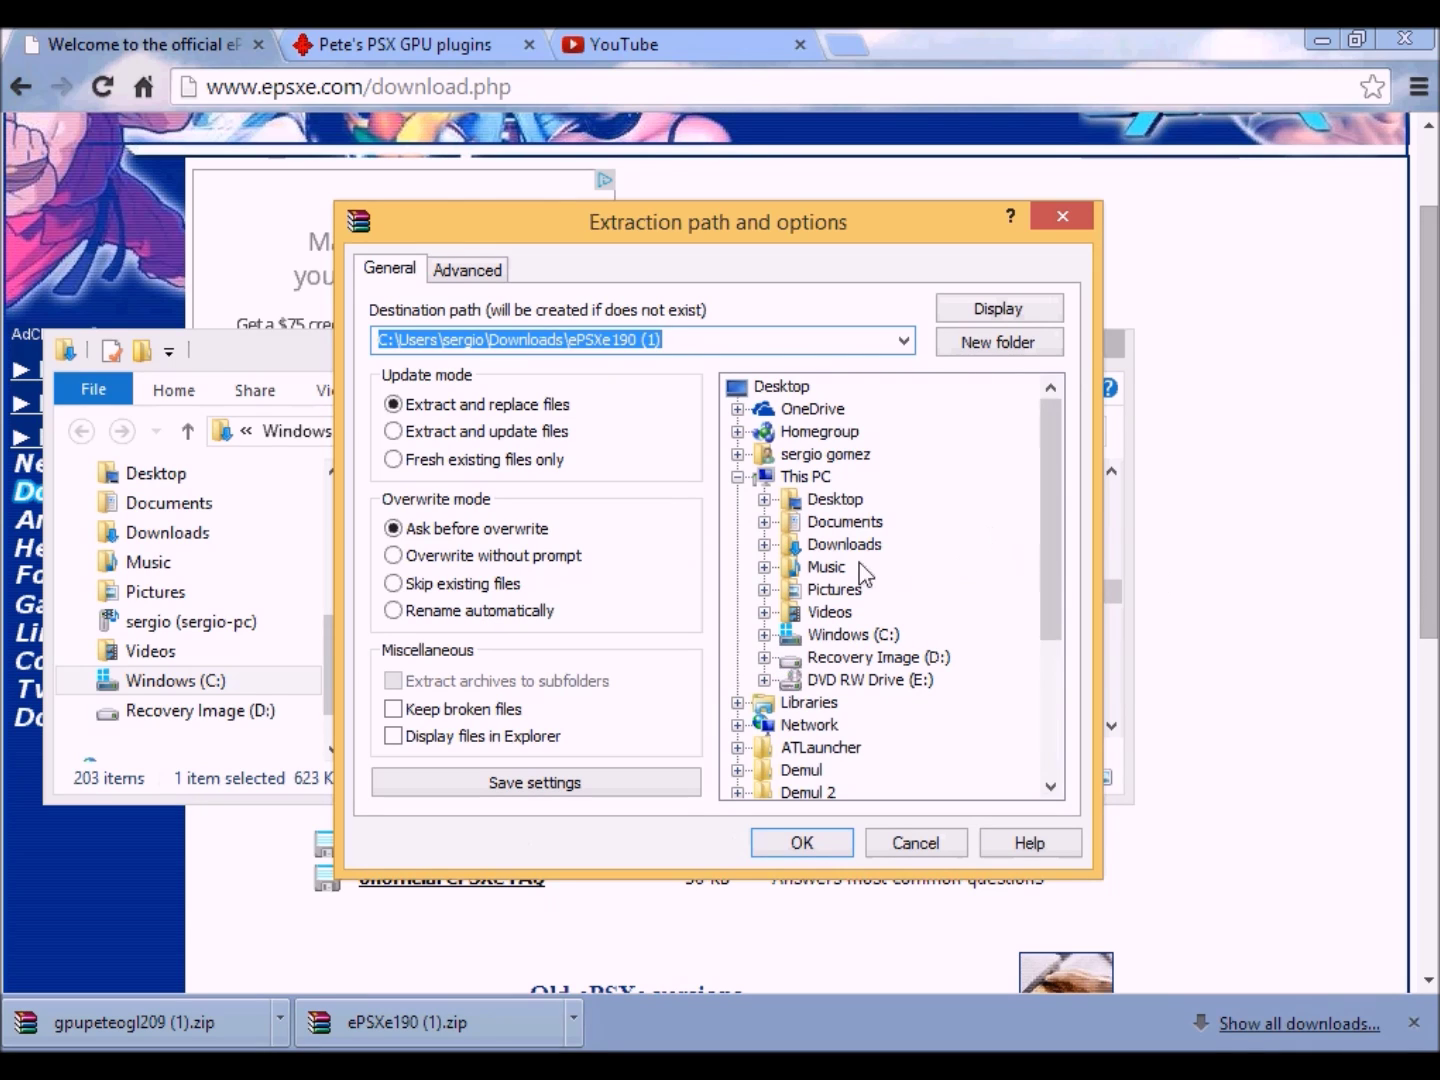
left_click(764, 500)
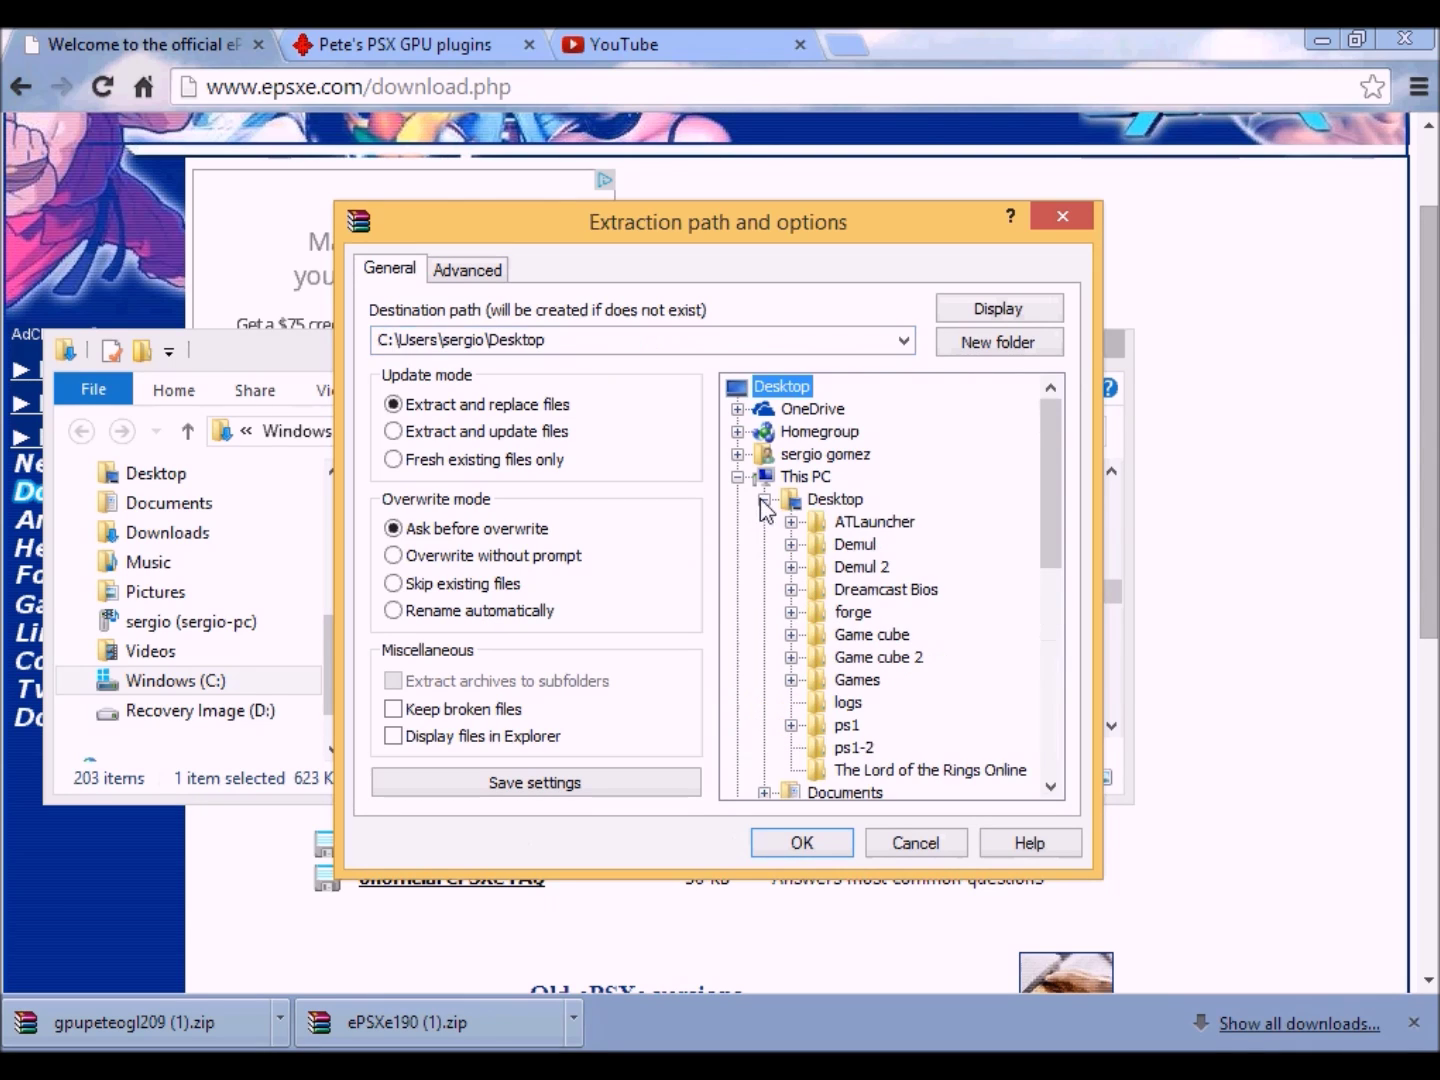
left_click(853, 749)
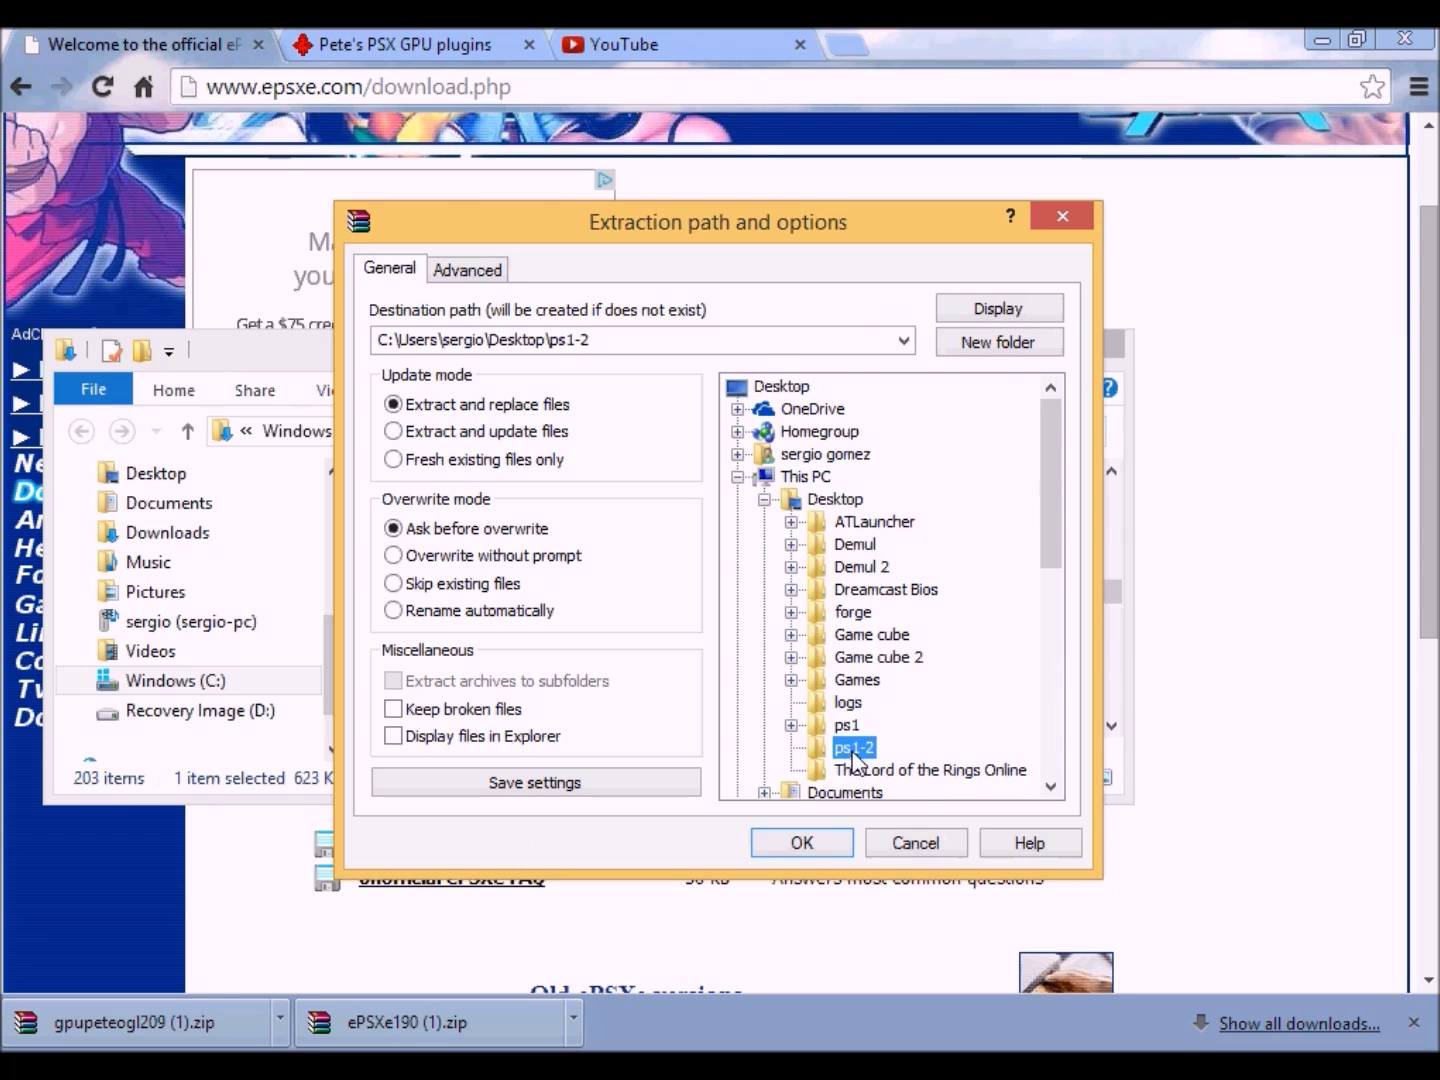
left_click(781, 851)
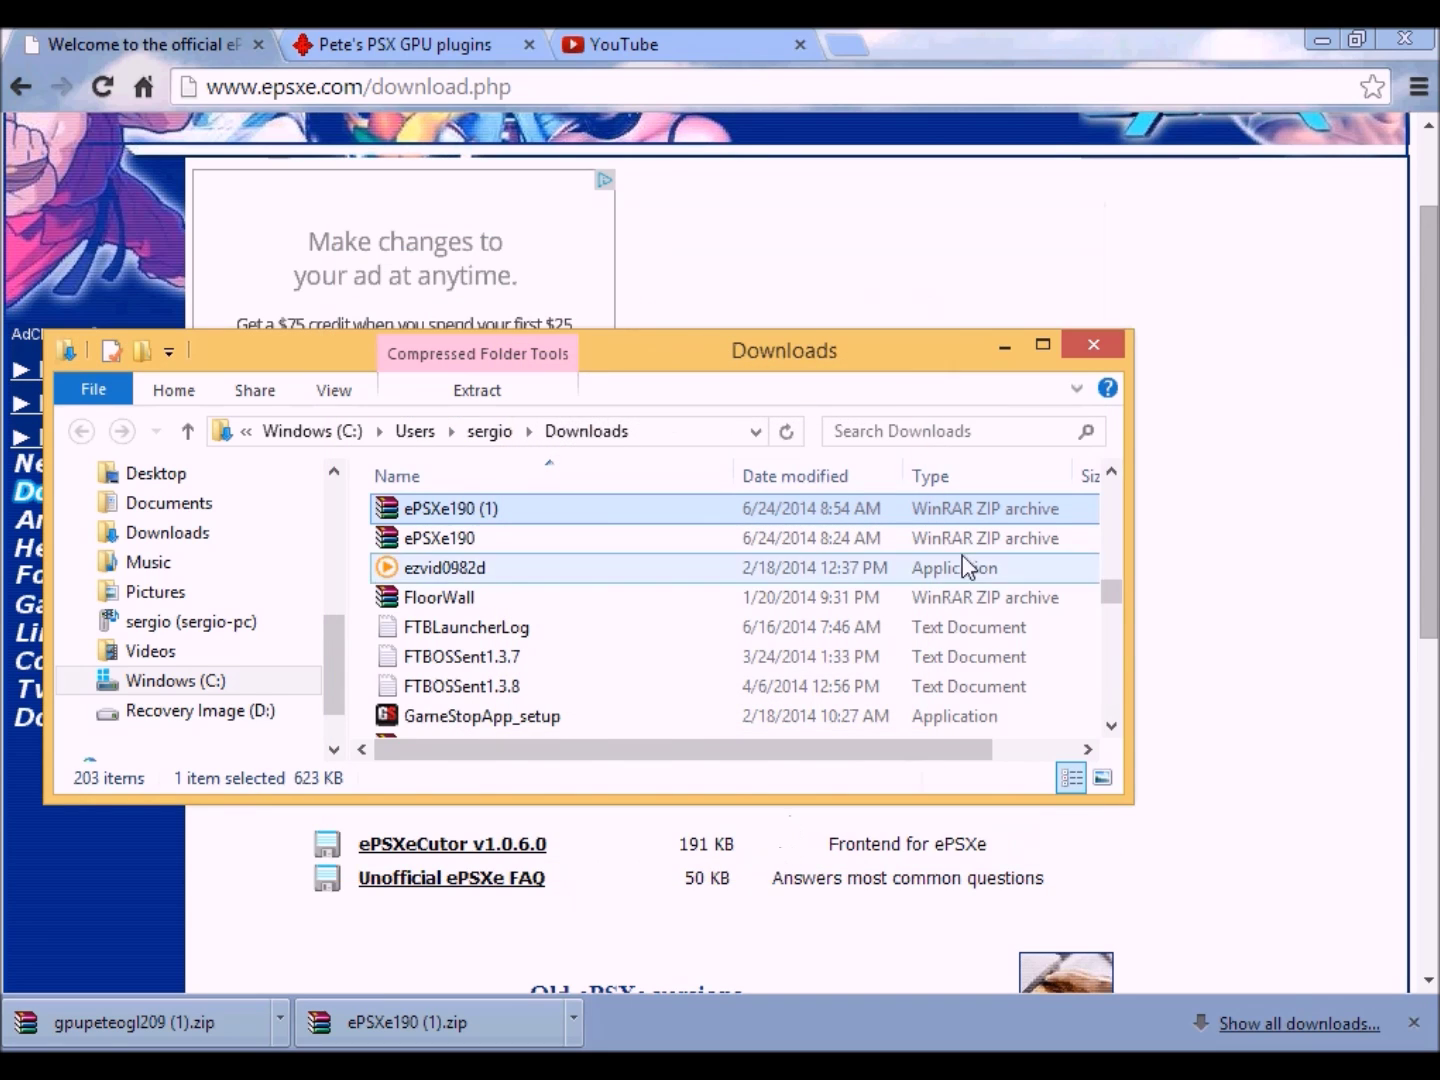
left_click(1003, 348)
left_click(1310, 41)
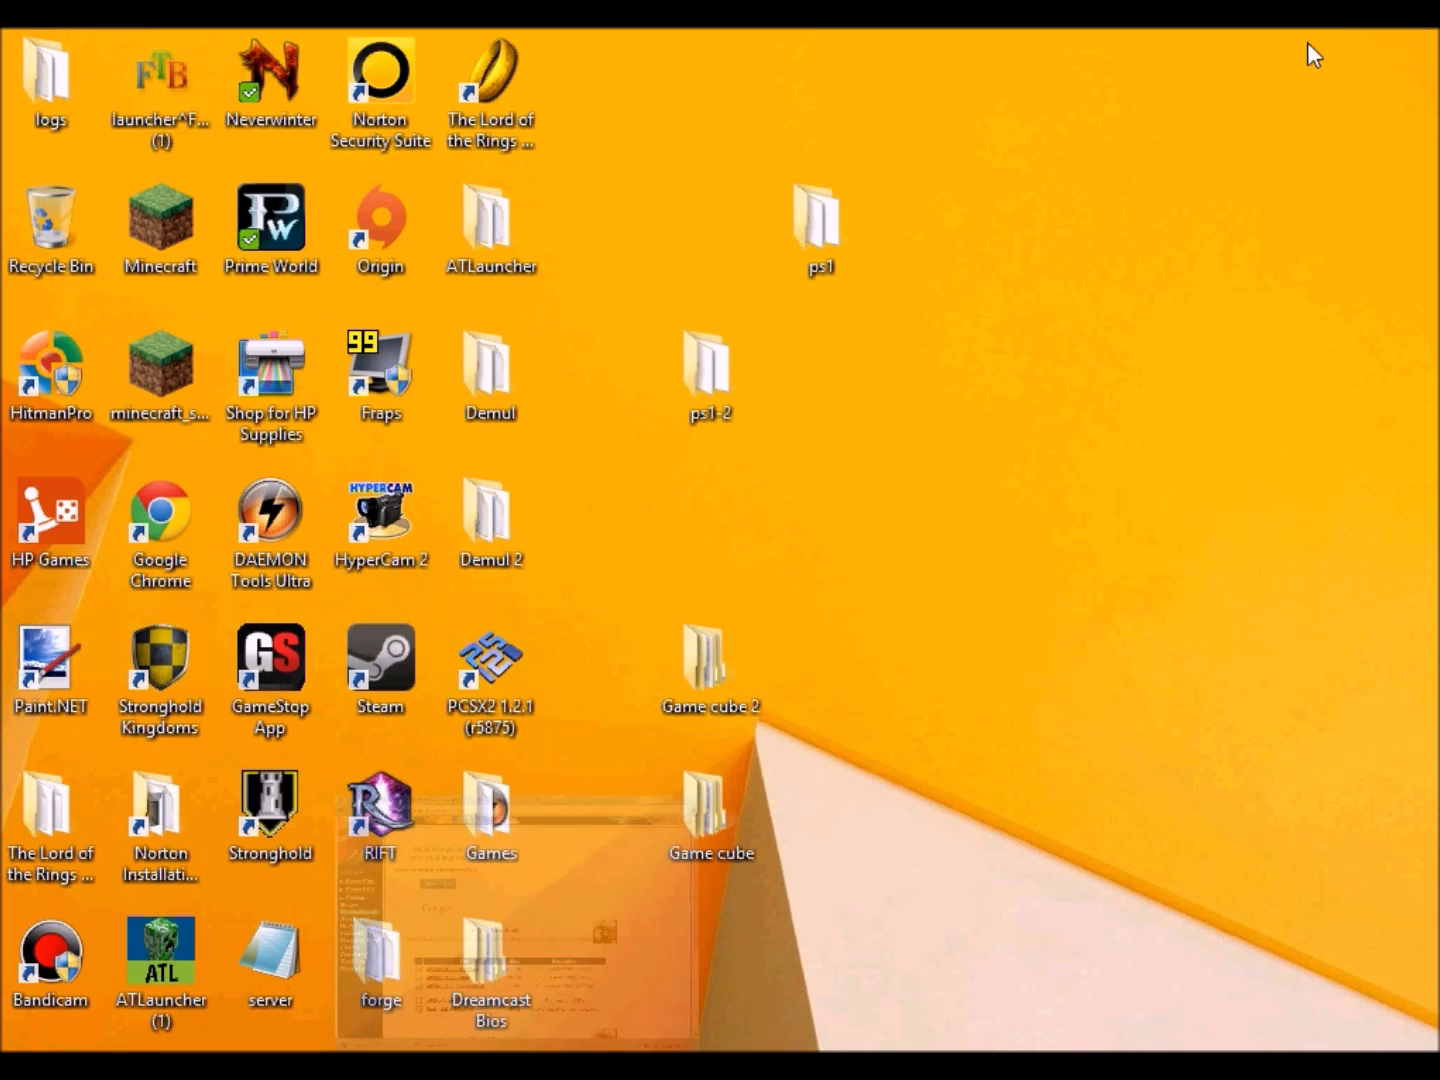
Step: Open the extracted ps1-2 folder and look through its bios subfolder
double_click(709, 375)
left_click_drag(862, 352, 761, 268)
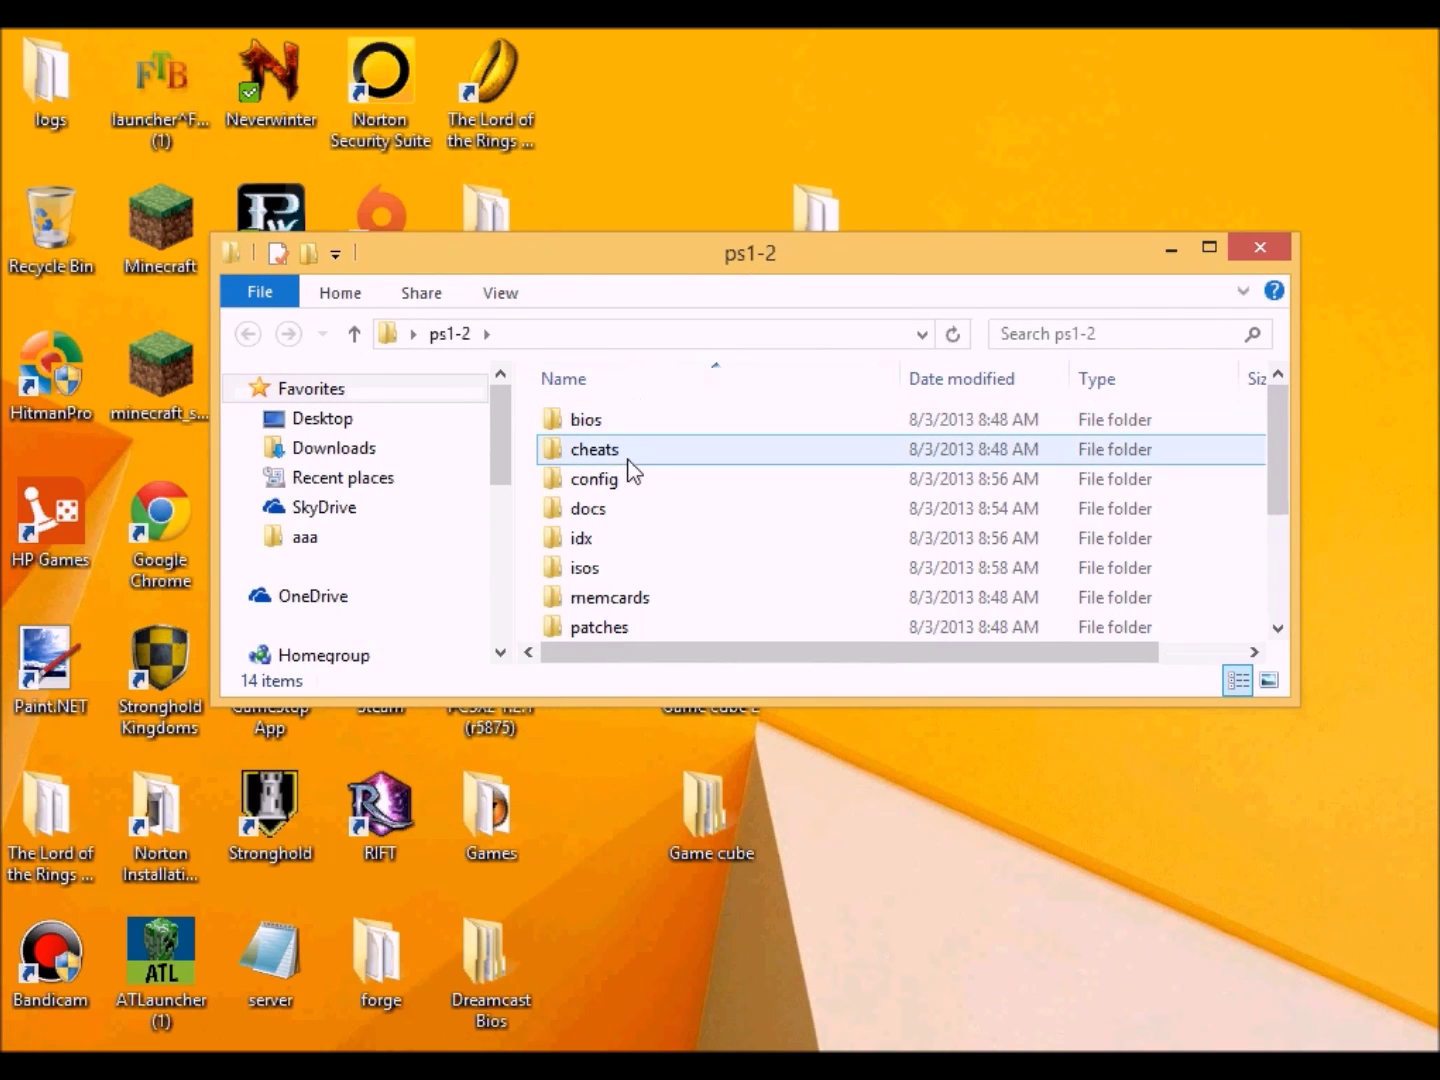
scroll(633, 480, "down", 1)
scroll(642, 512, "down", 1)
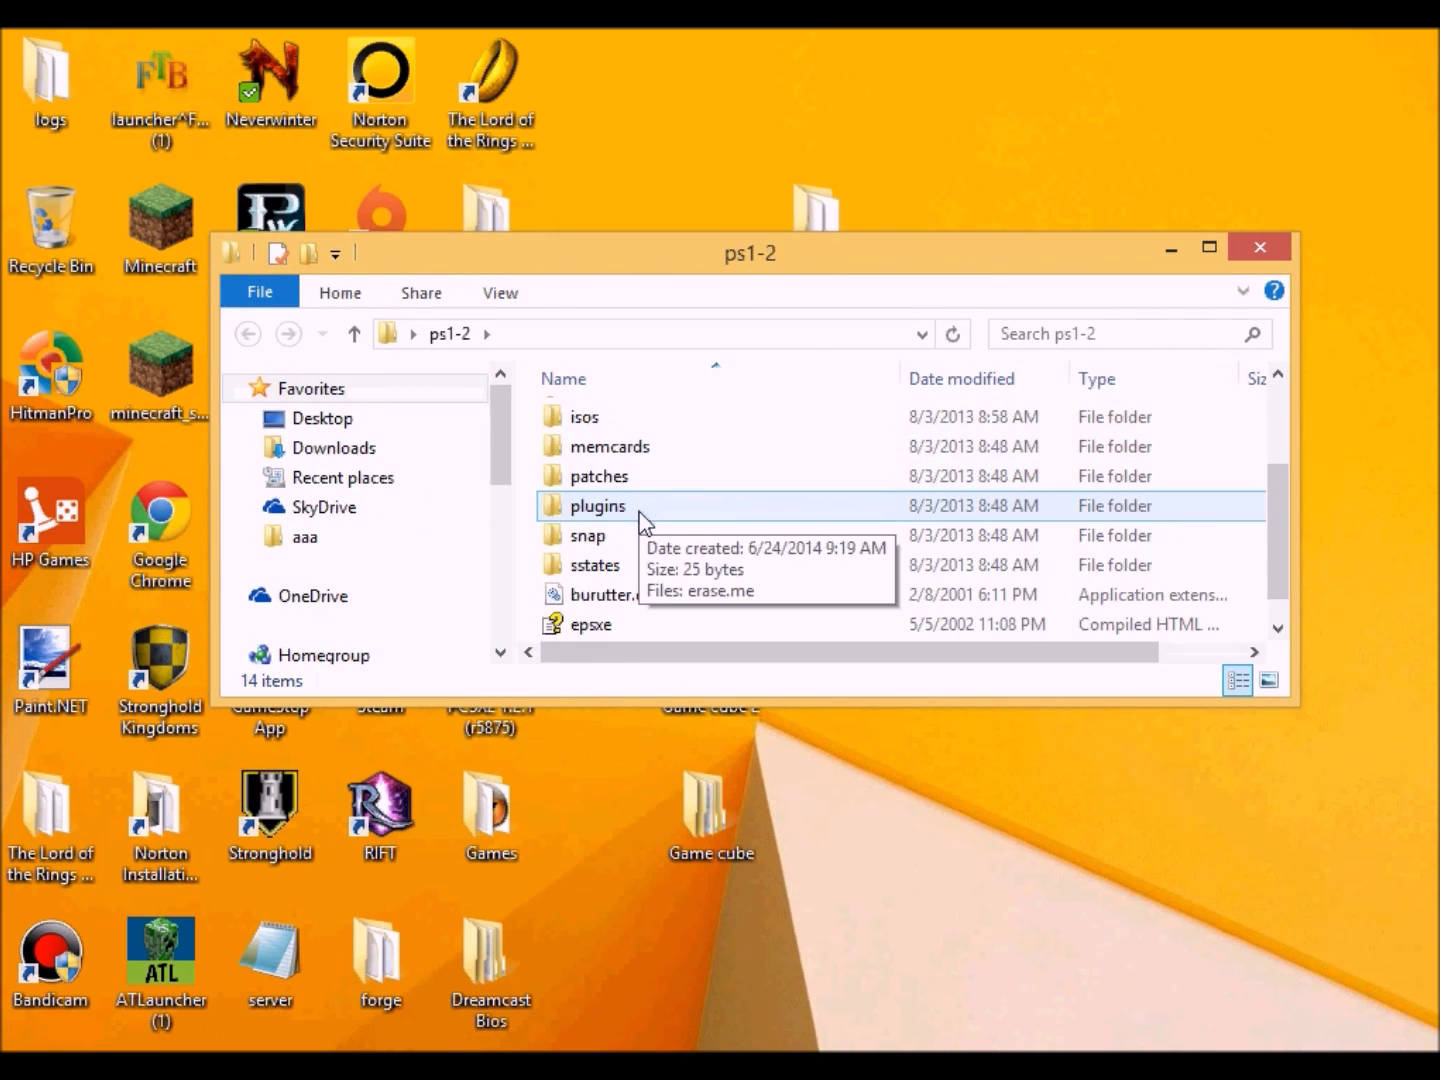
scroll(636, 522, "up", 2)
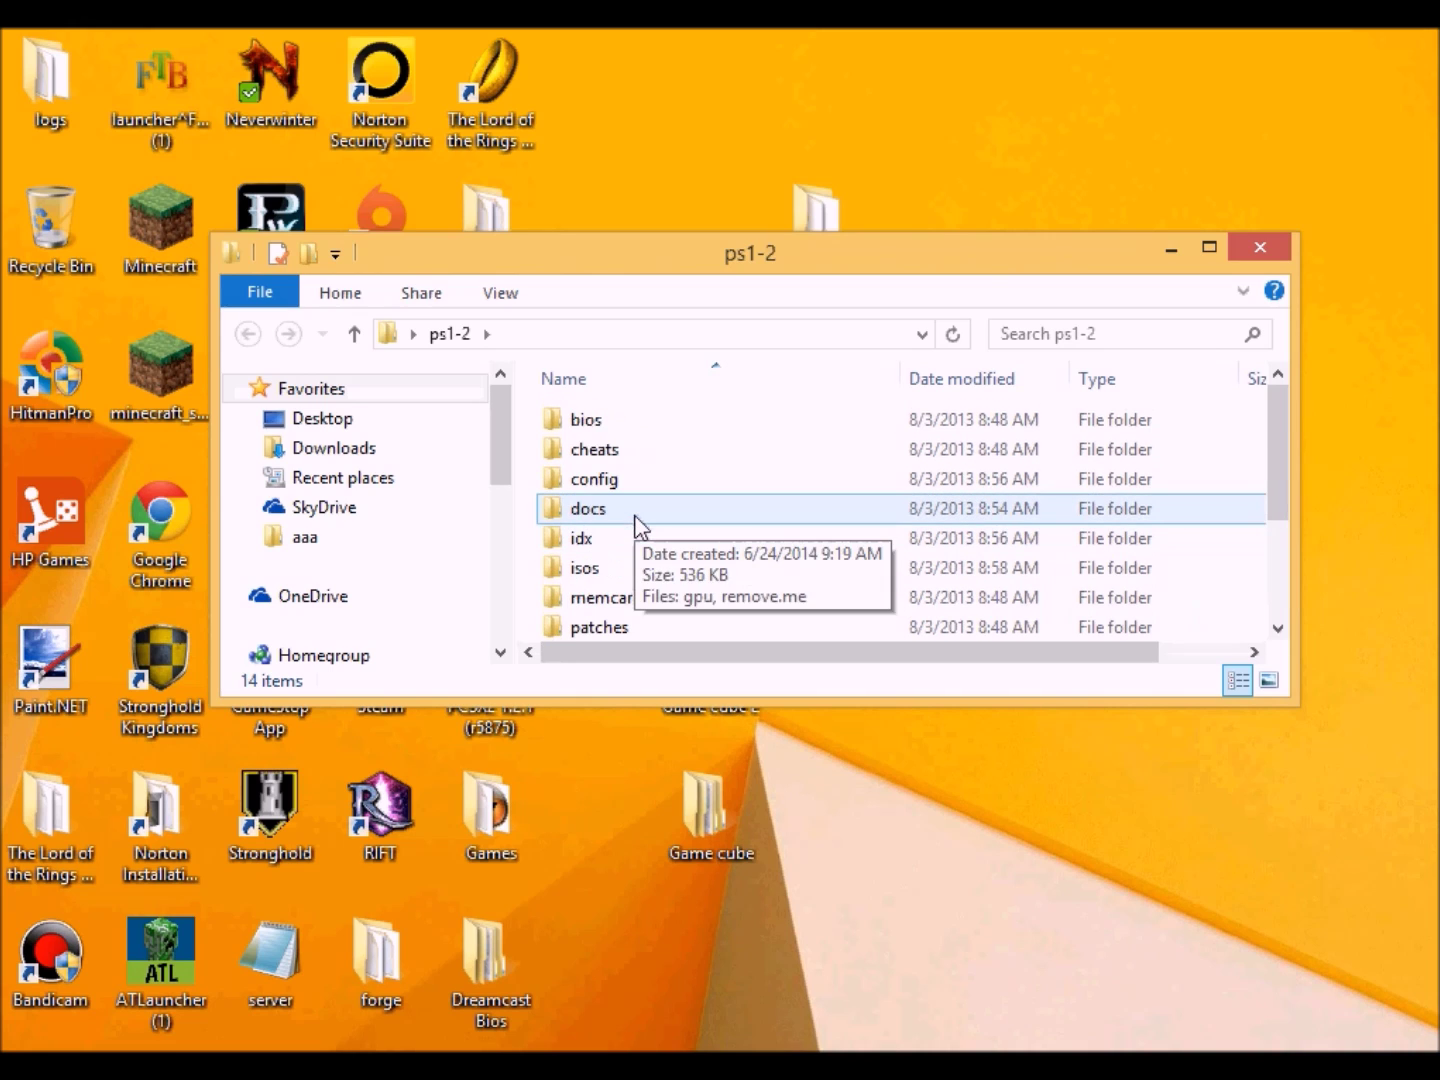
double_click(582, 425)
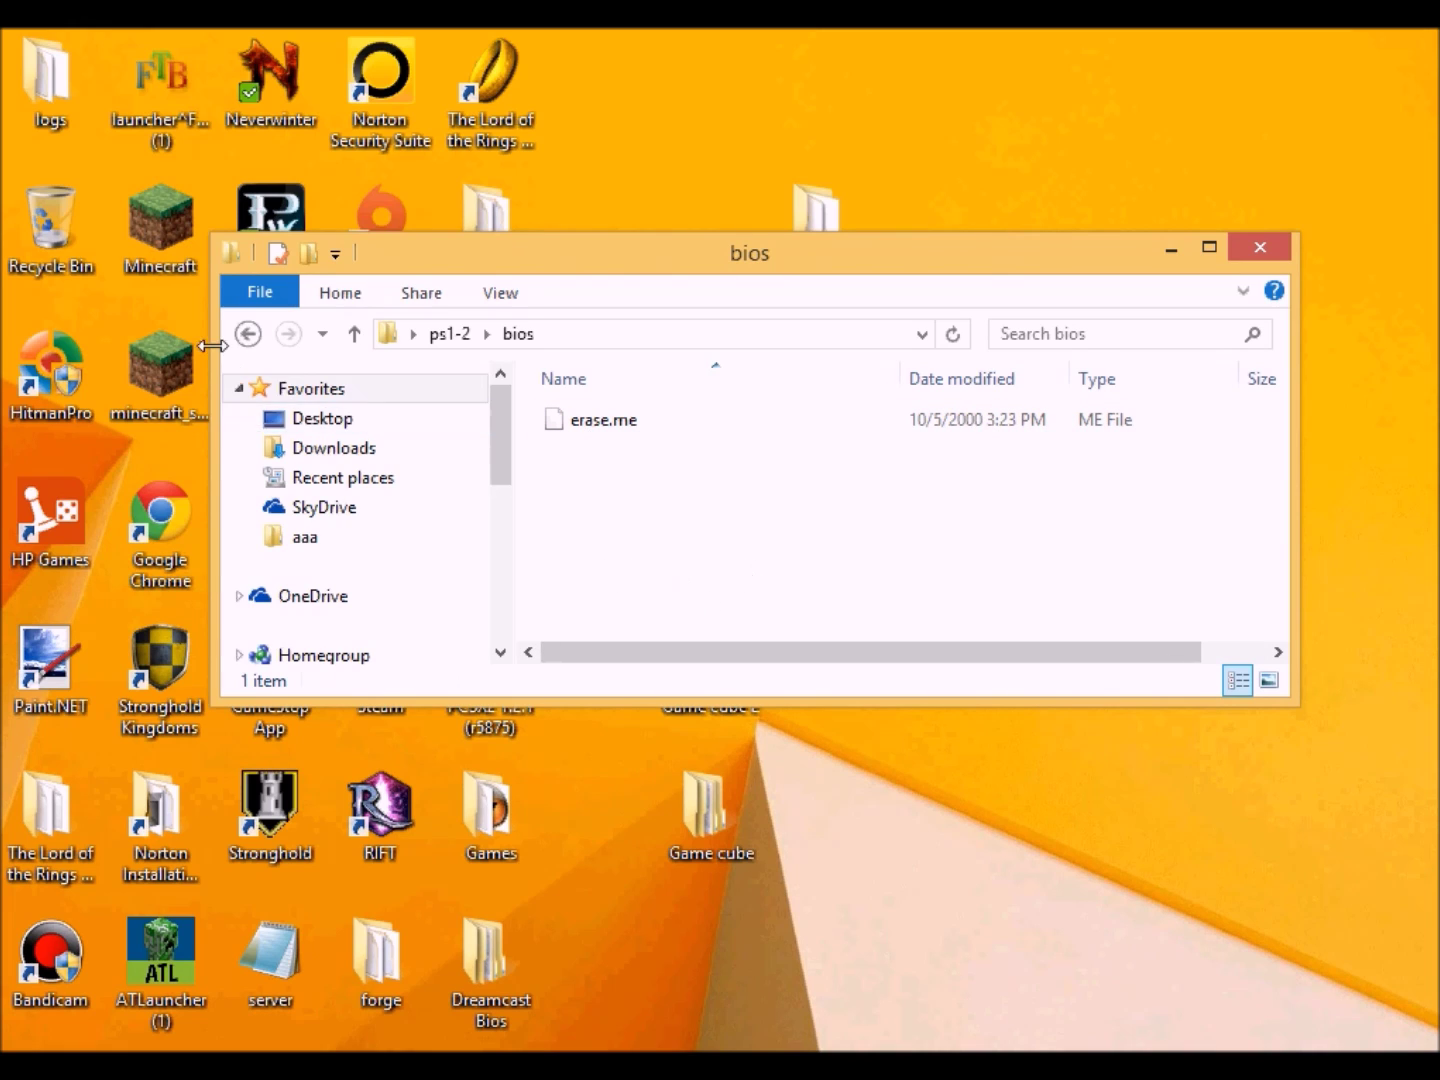
left_click(248, 336)
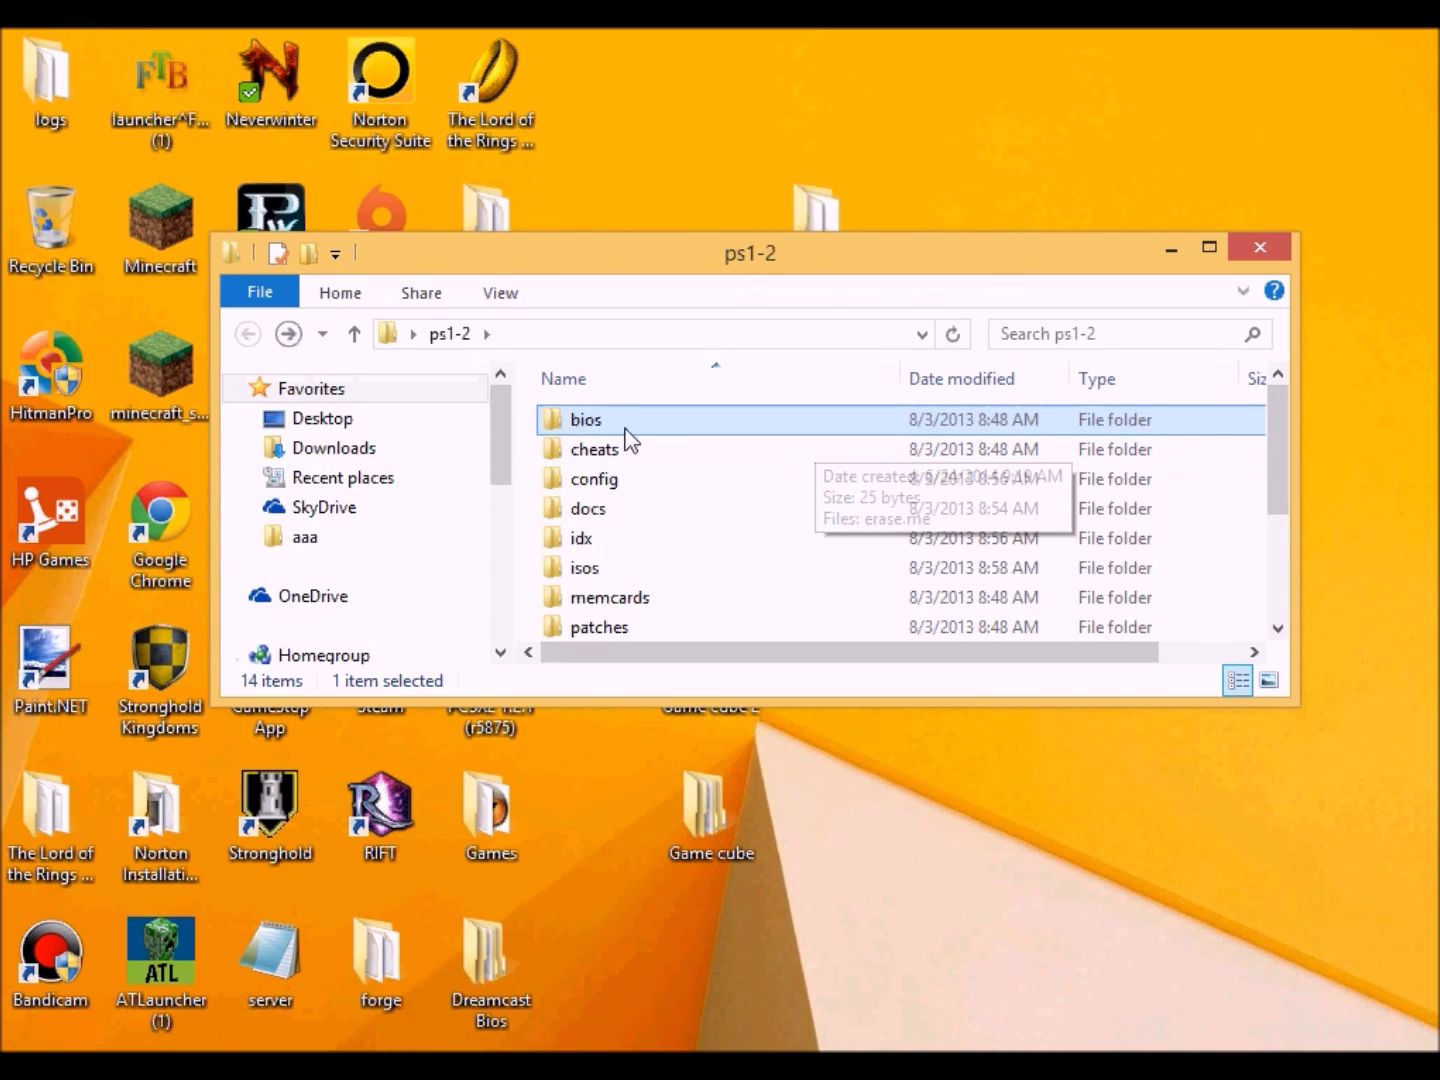
left_click(591, 425)
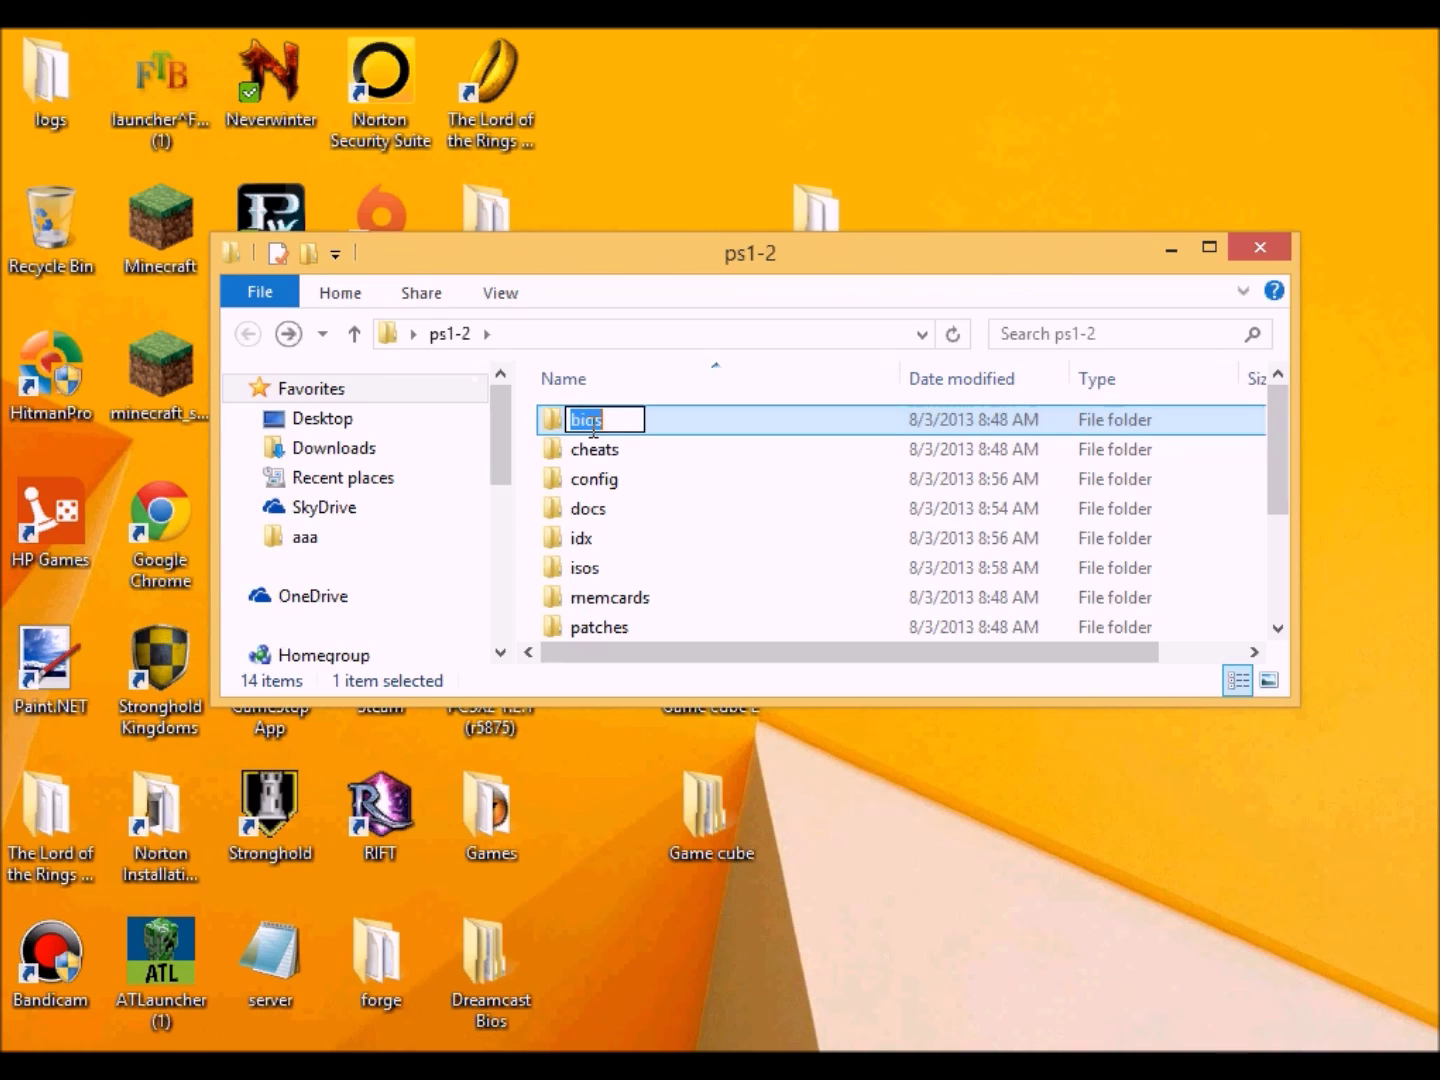
double_click(541, 424)
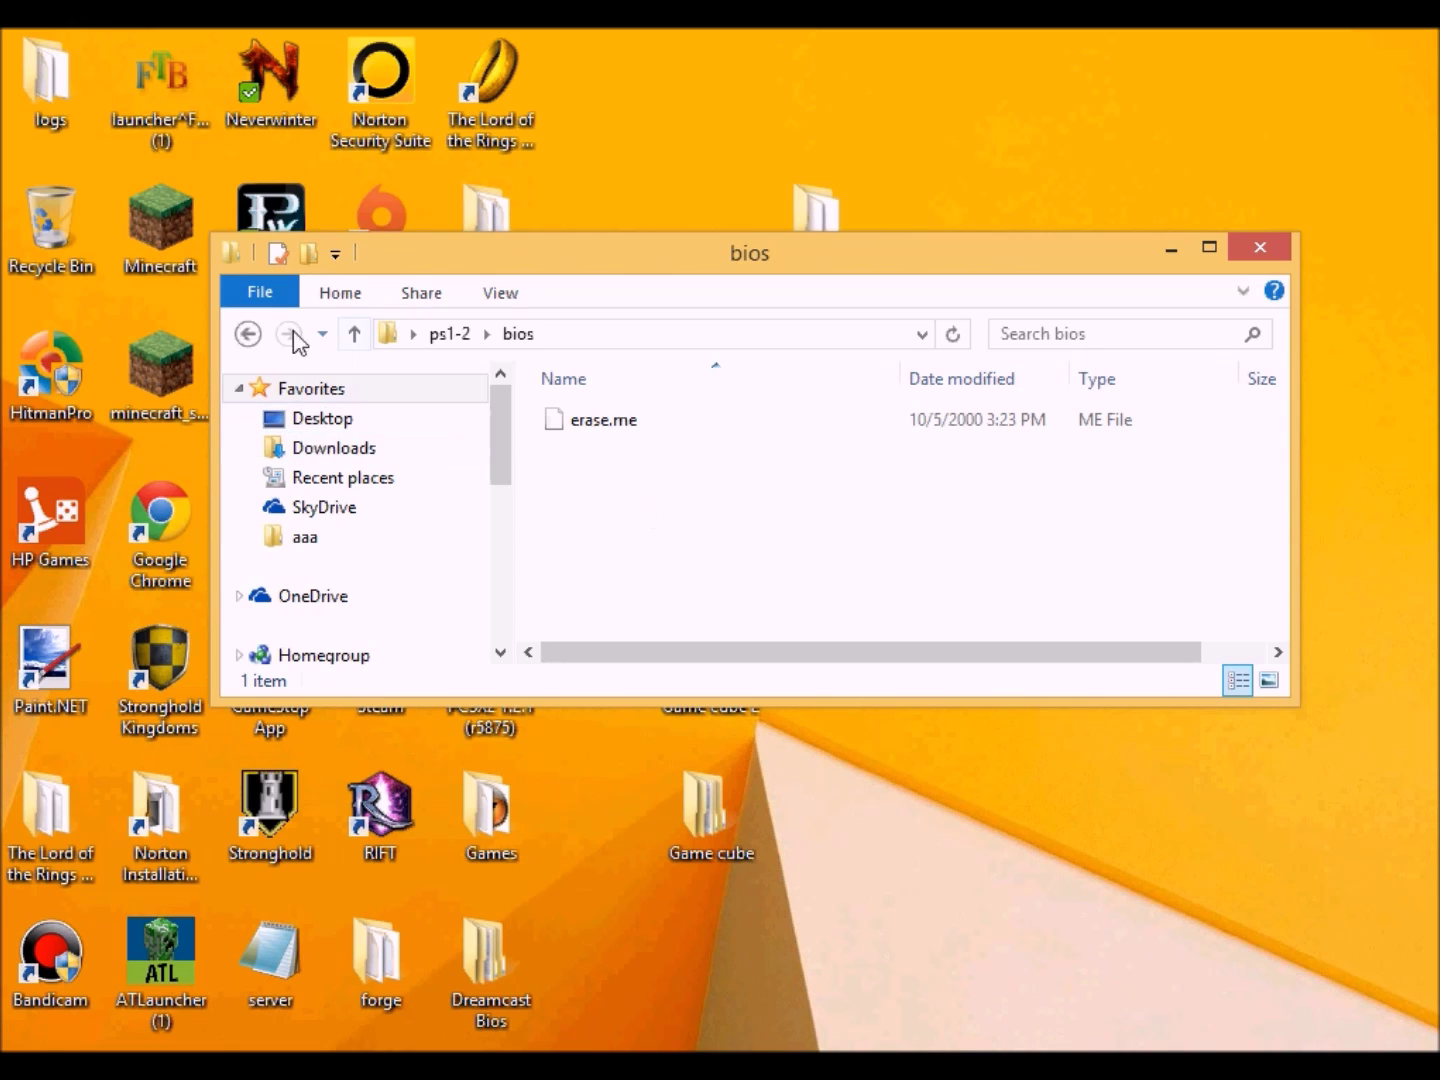
Step: View the plugins subfolder, then switch Chrome to the Pete's PSX GPU plugins page
left_click(248, 334)
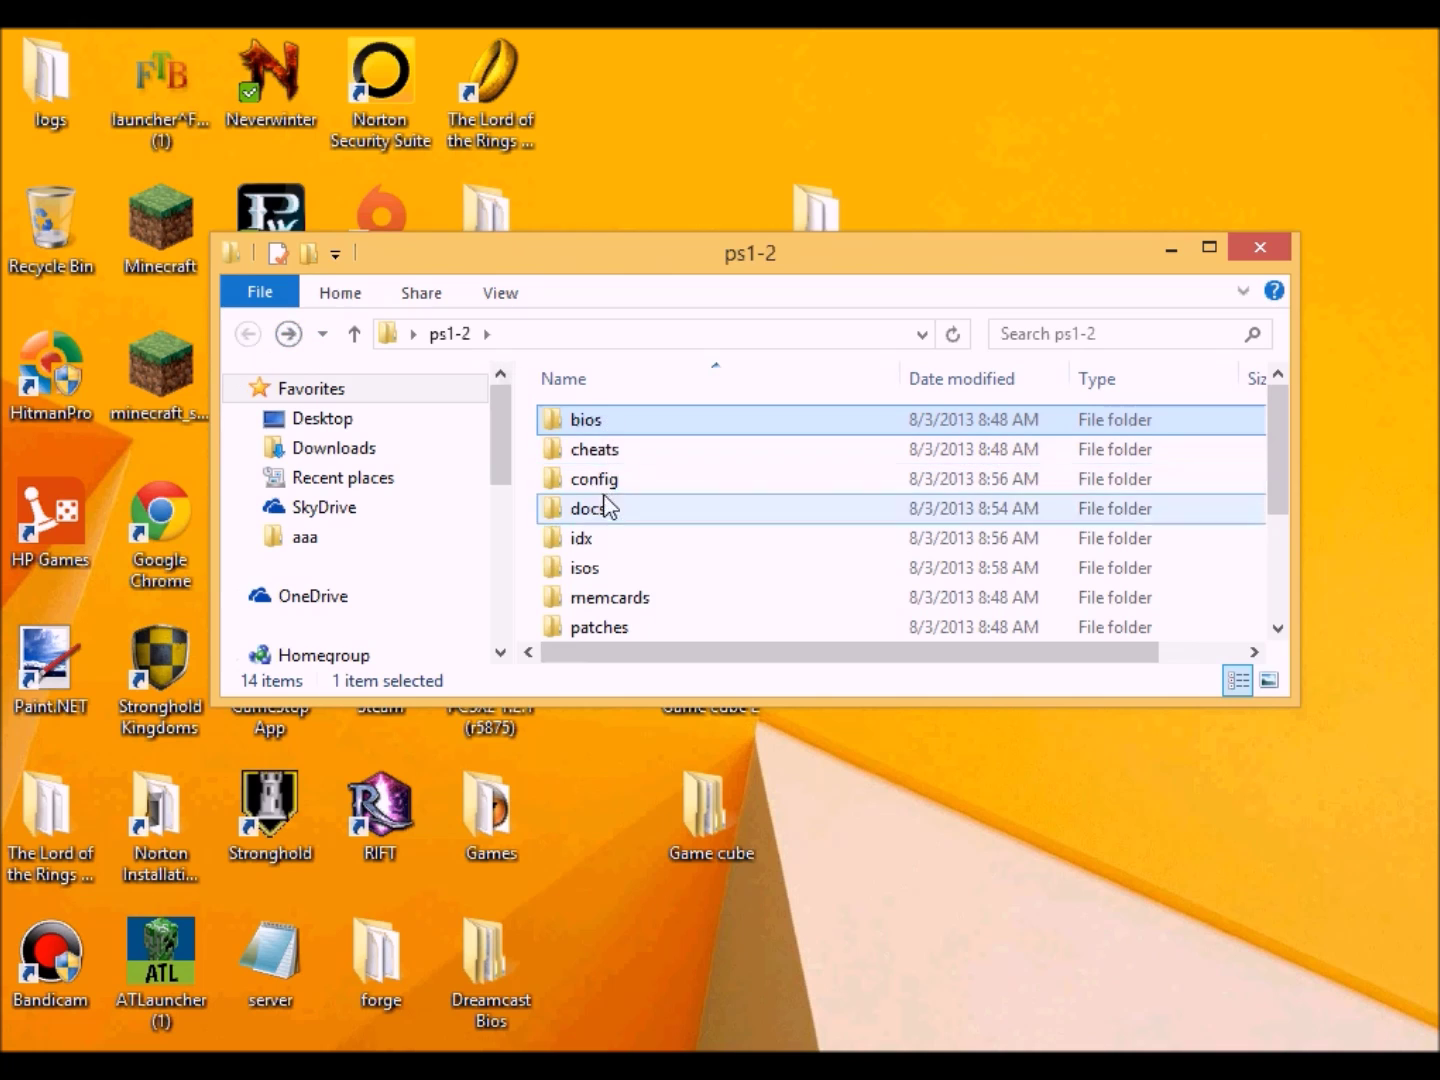
scroll(608, 530, "down", 1)
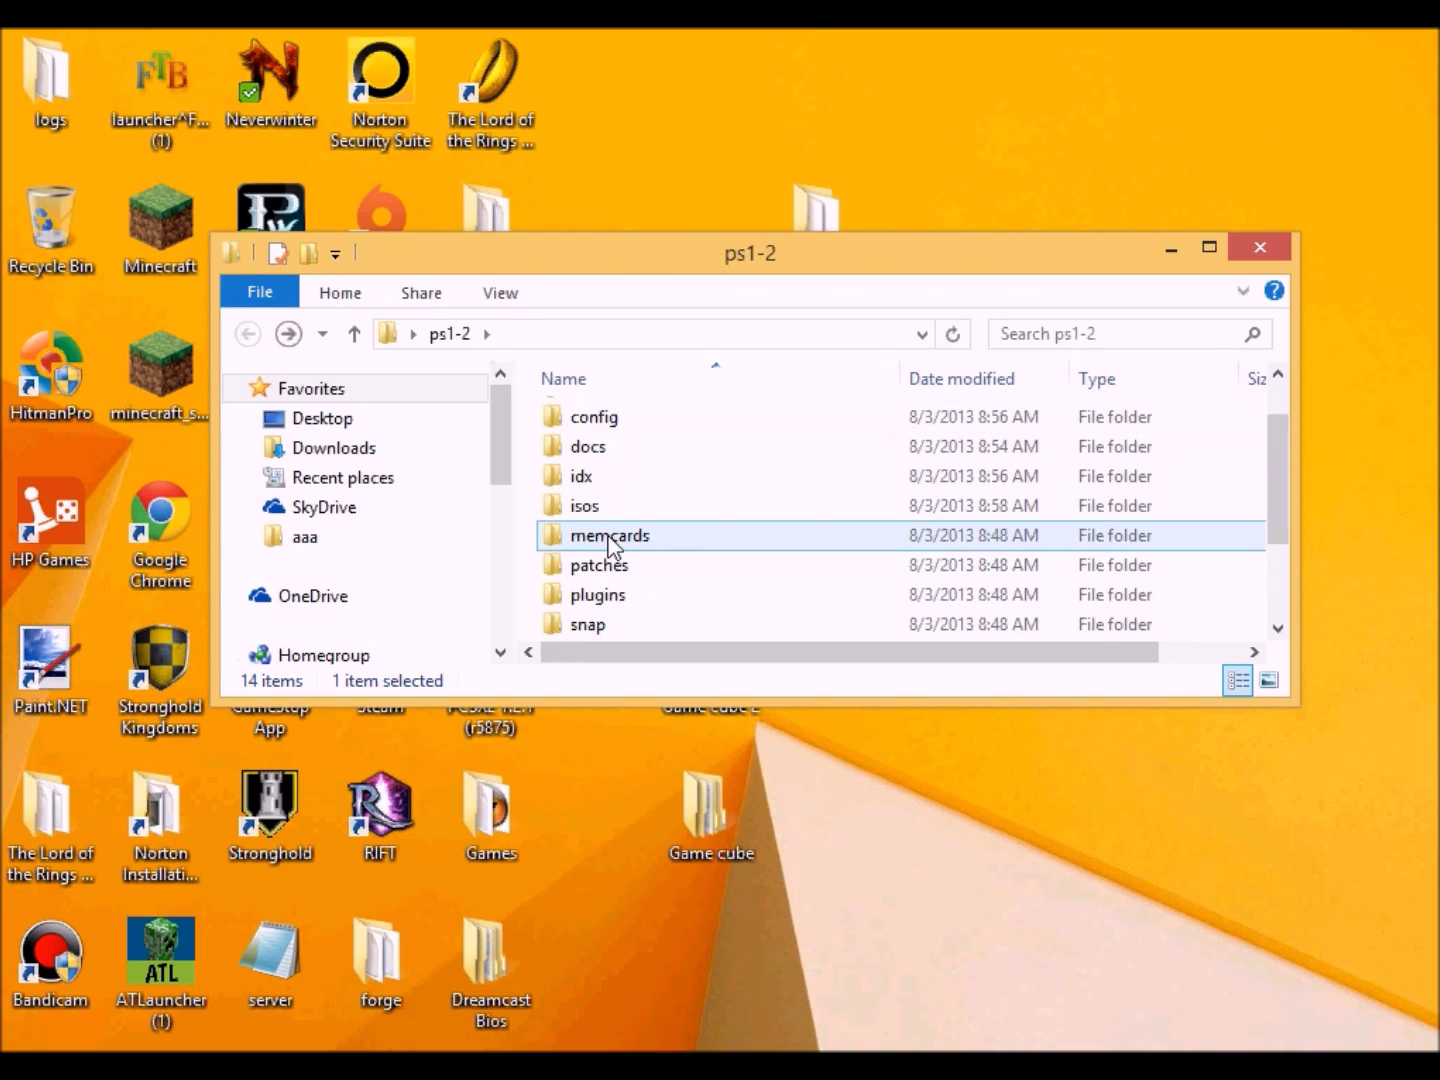
double_click(600, 597)
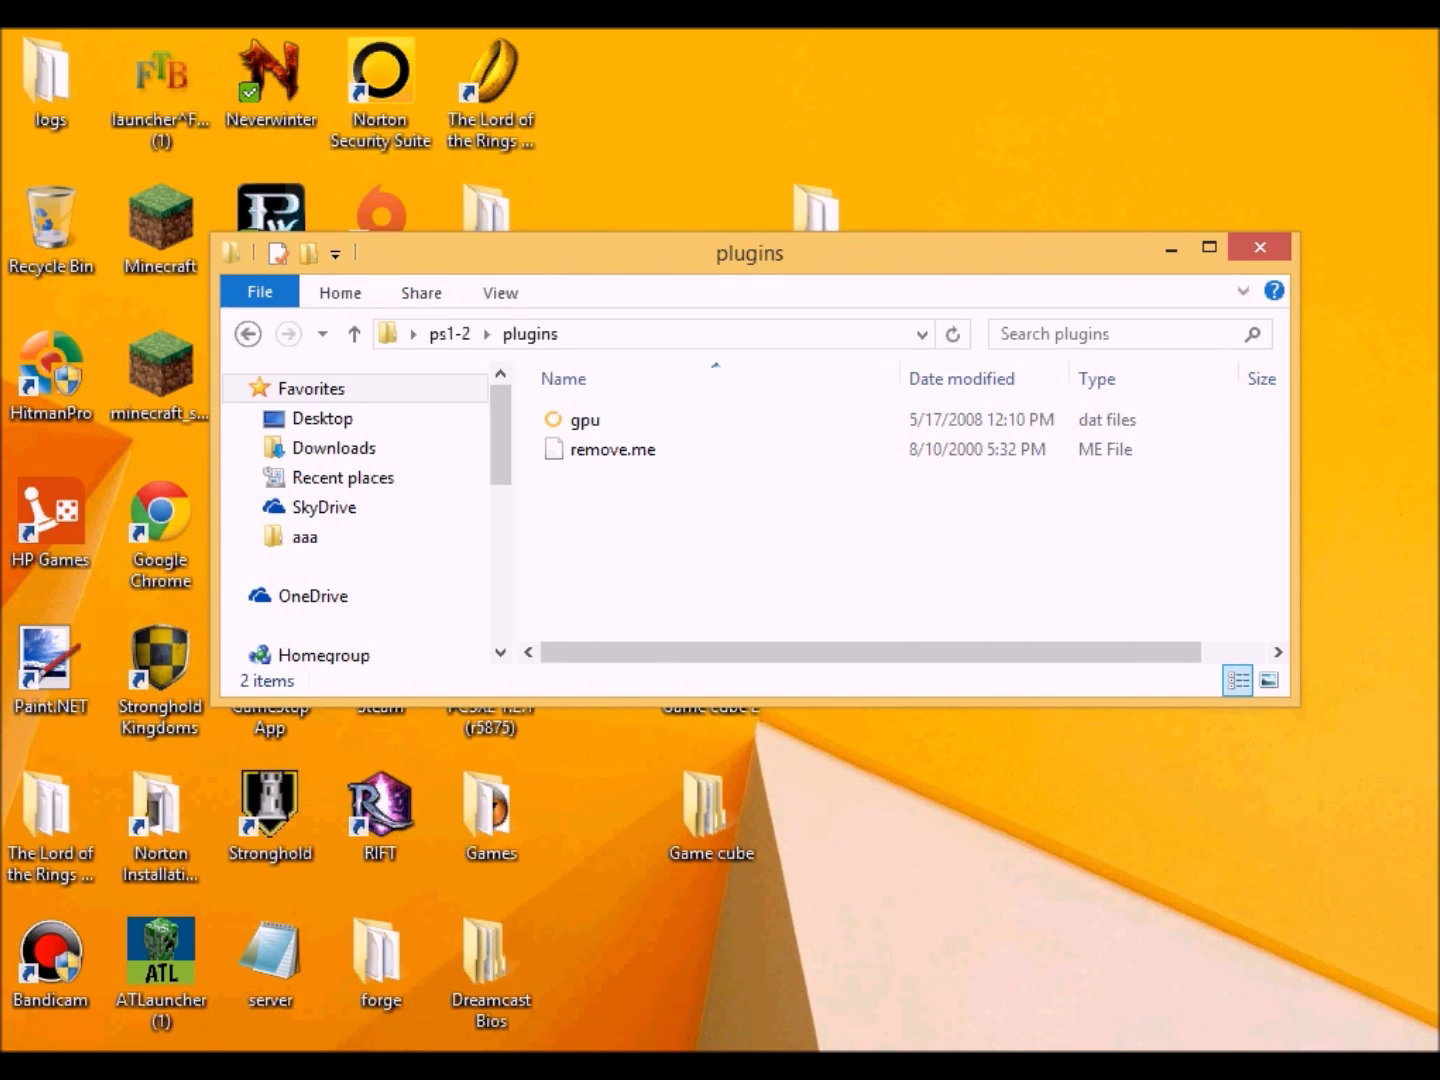
left_click(530, 1039)
left_click(360, 44)
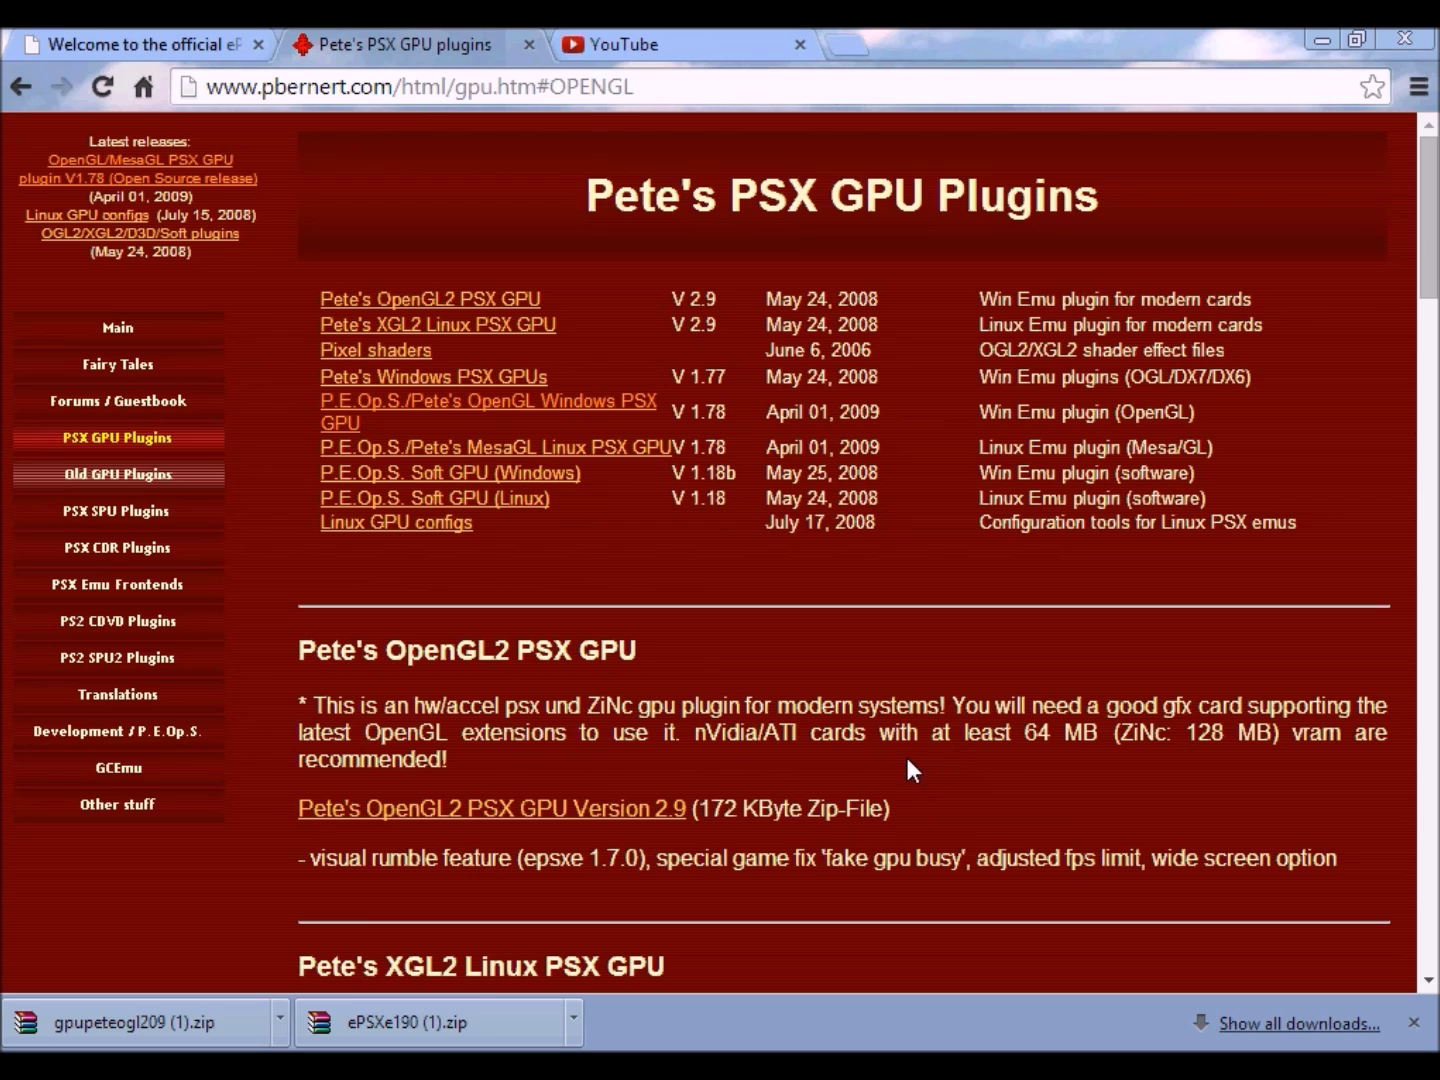
scroll(1025, 753, "down", 4)
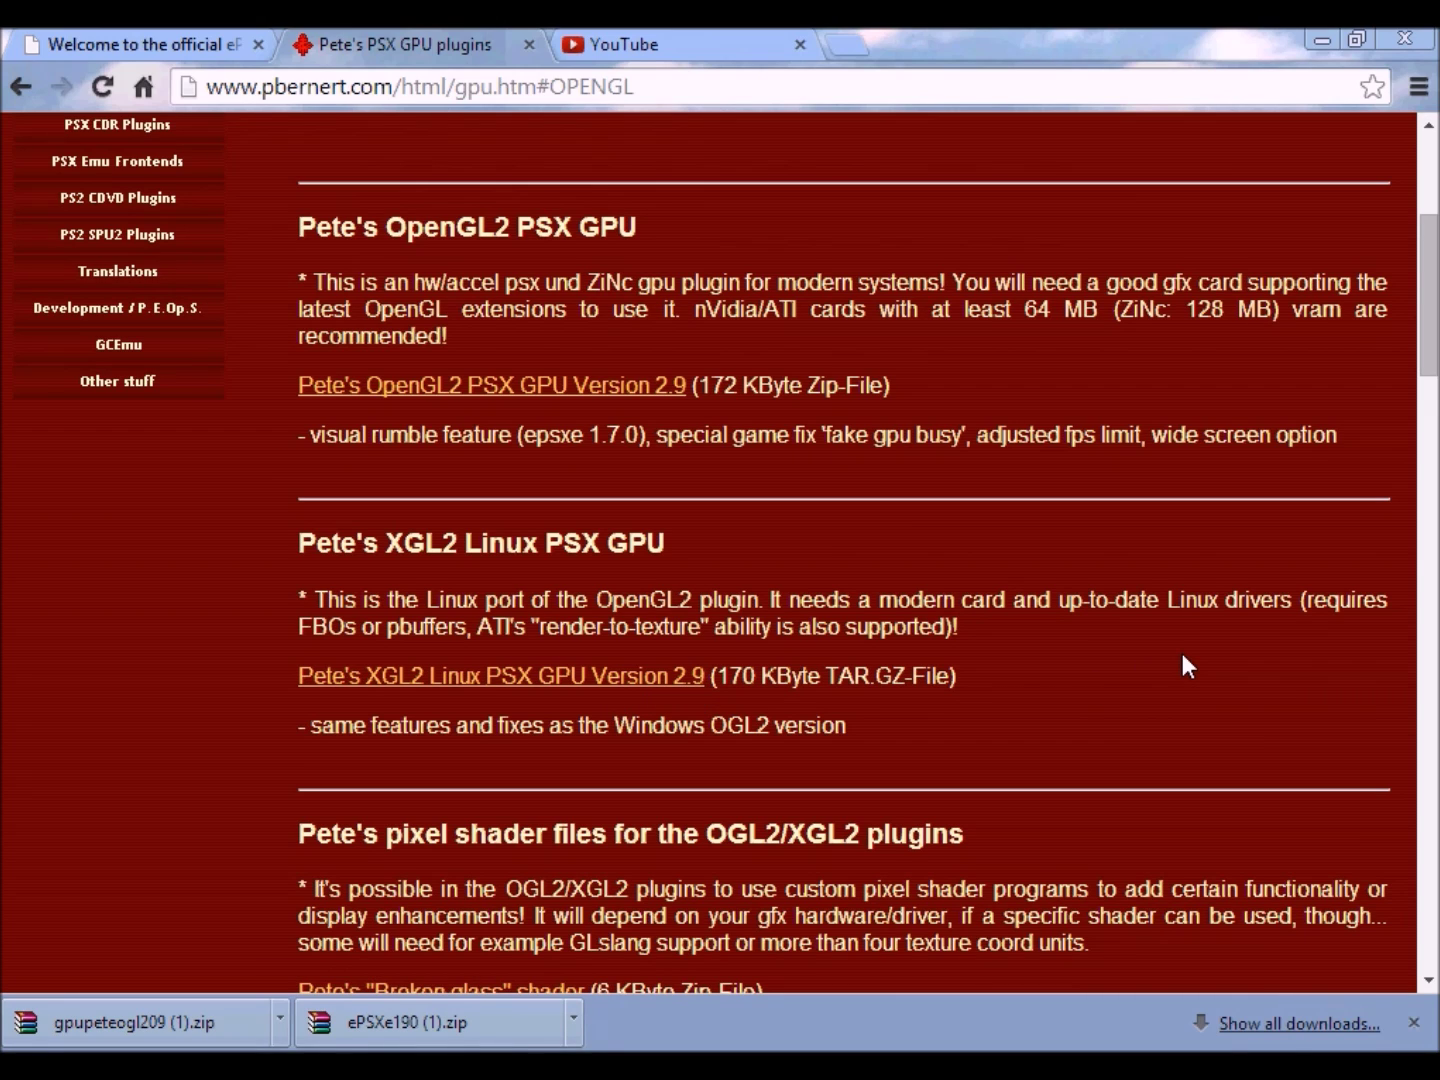
scroll(1159, 665, "up", 3)
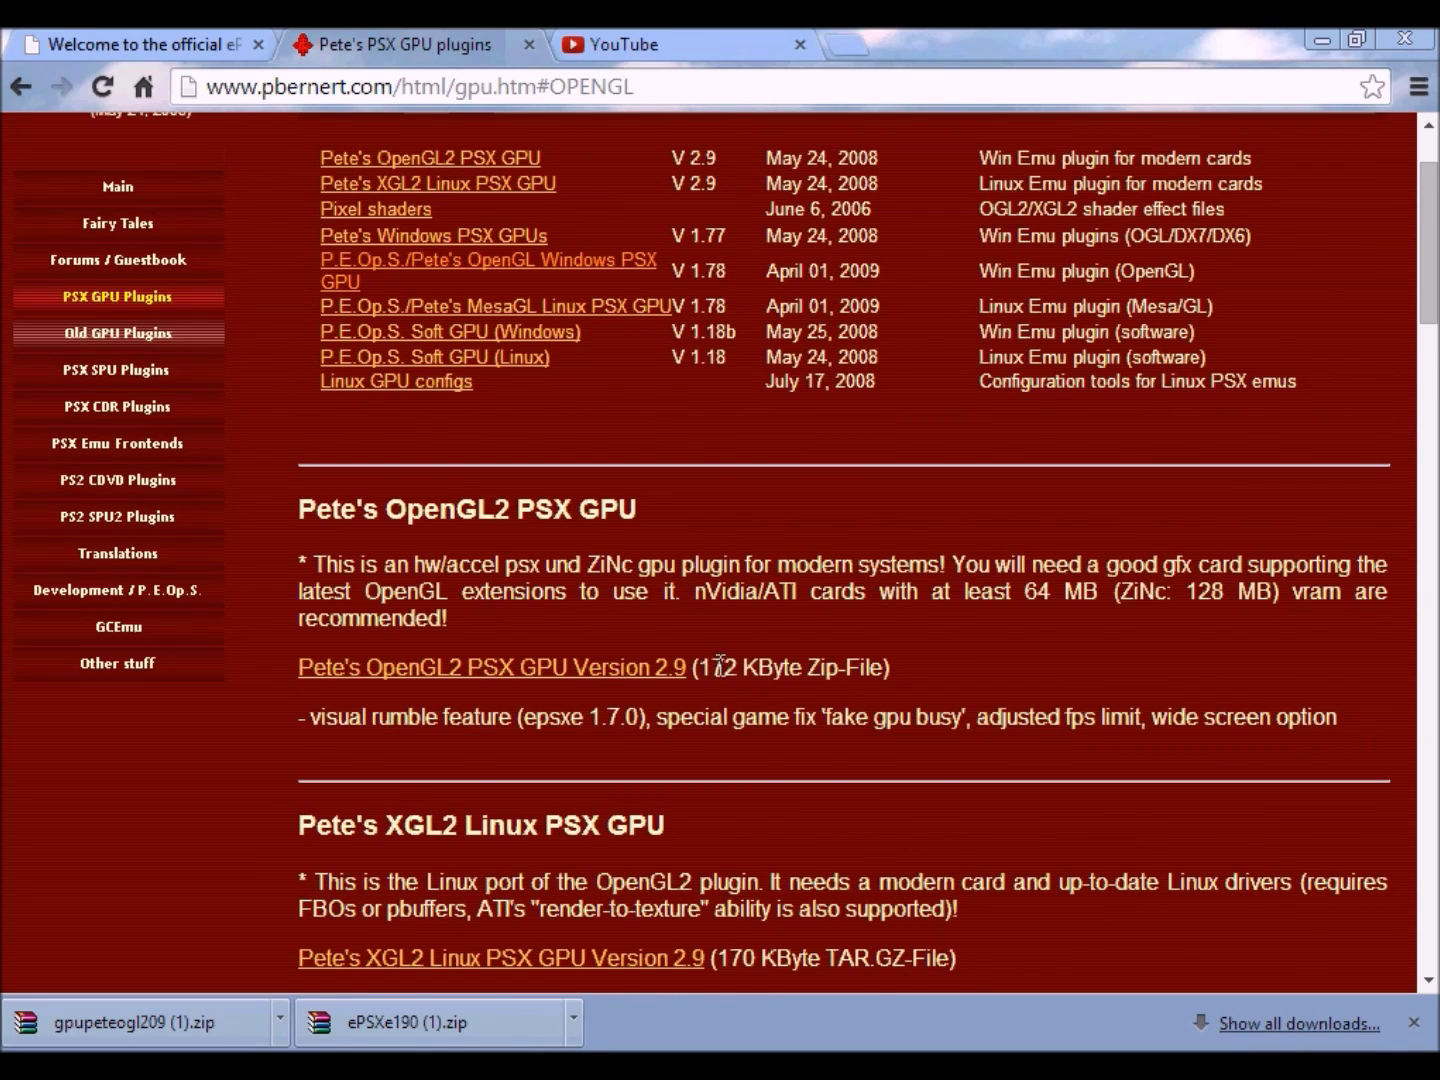
scroll(715, 646, "down", 7)
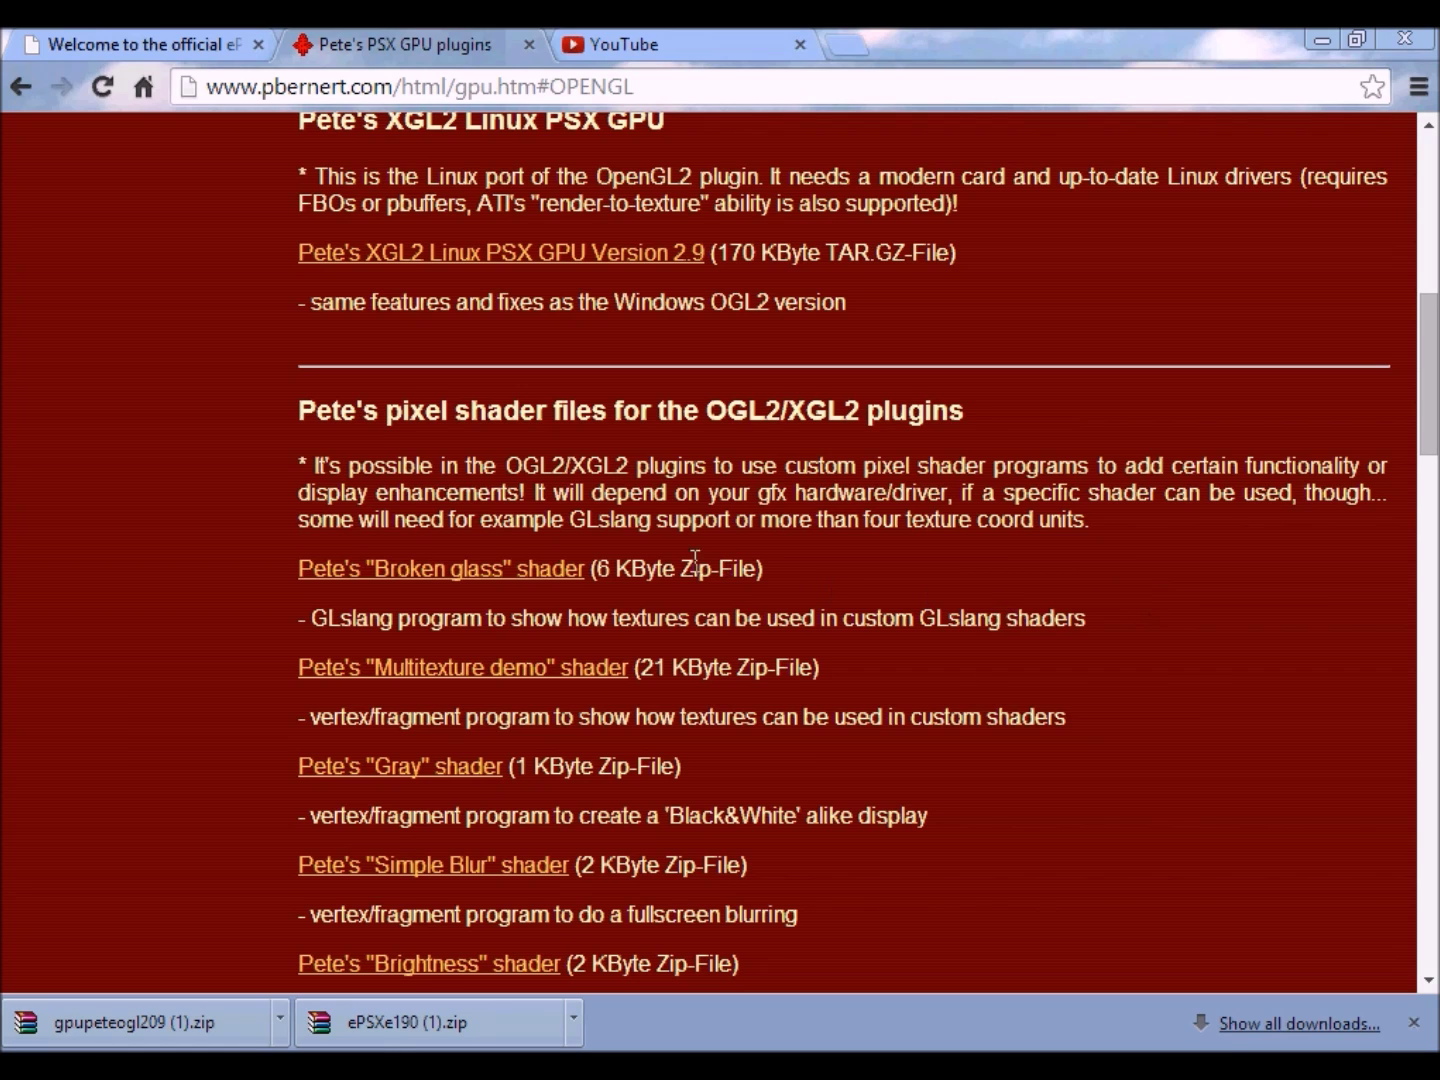
scroll(812, 650, "down", 1)
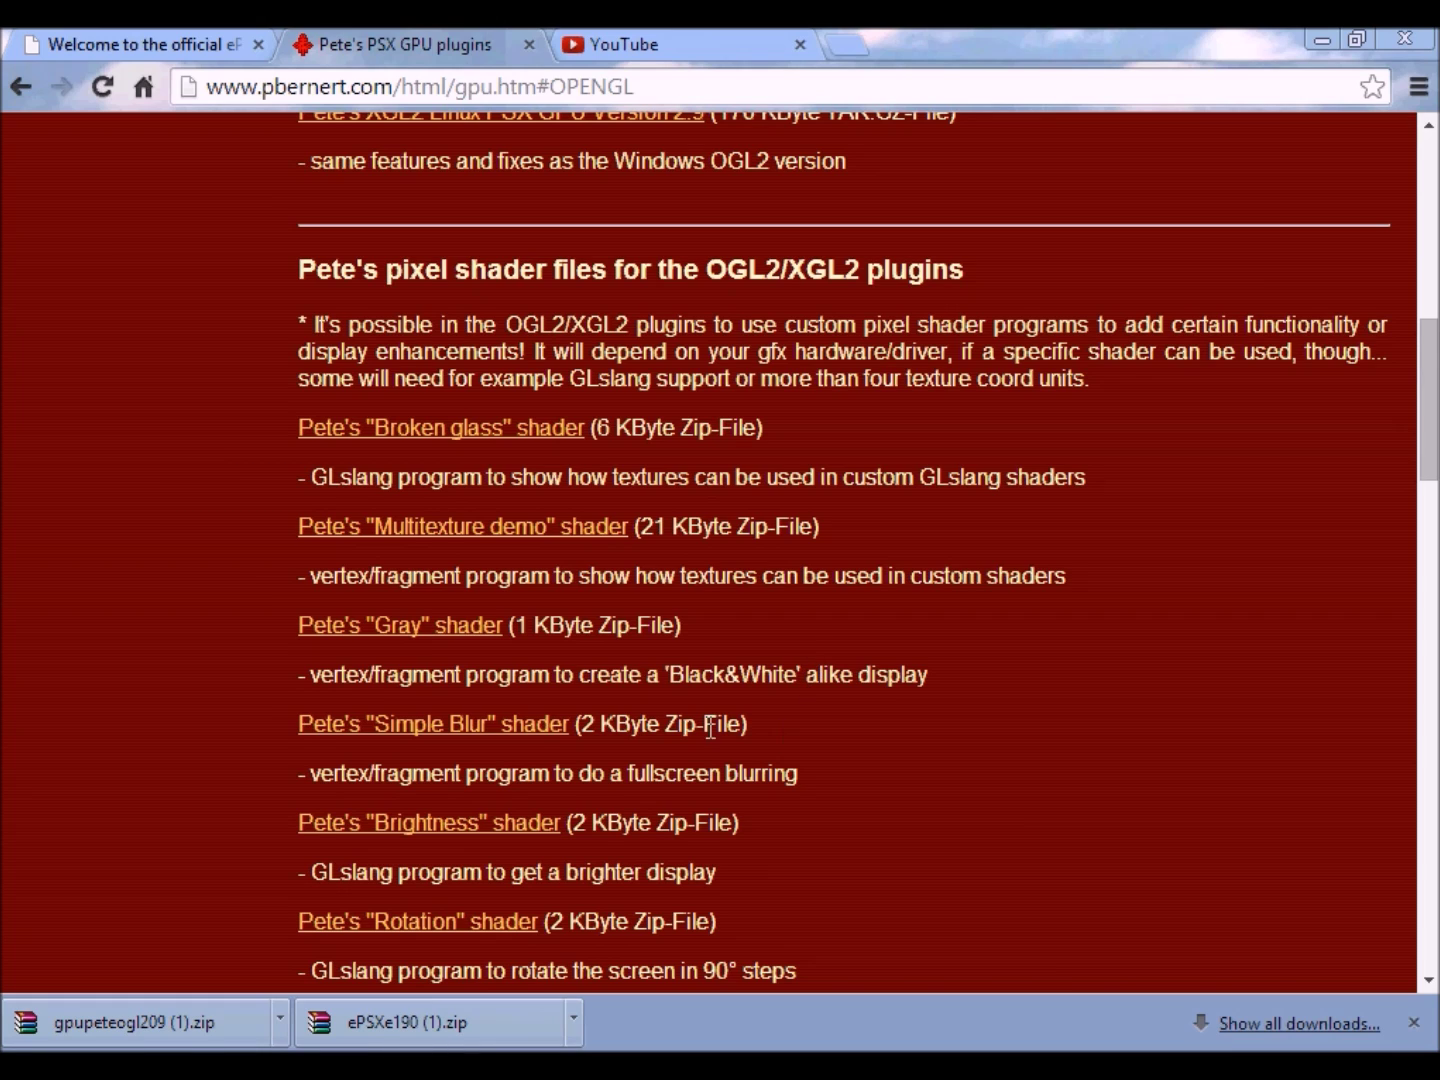
left_click_drag(337, 678, 940, 677)
left_click(847, 690)
scroll(859, 730, "down", 1)
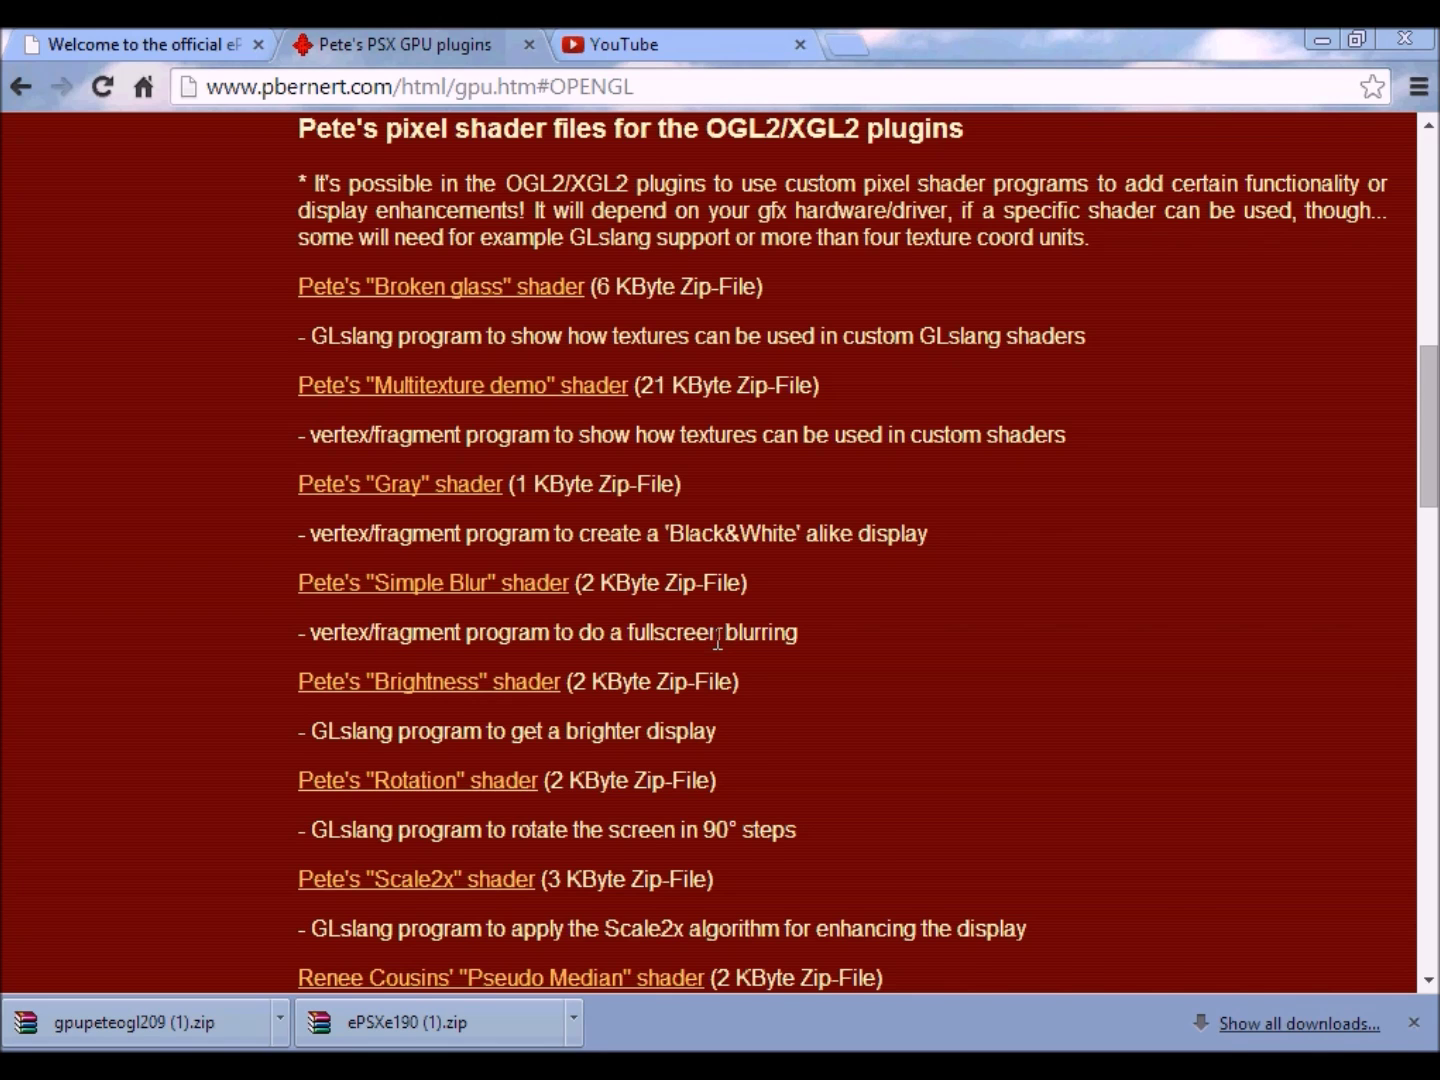
scroll(716, 636, "down", 1)
scroll(717, 638, "down", 1)
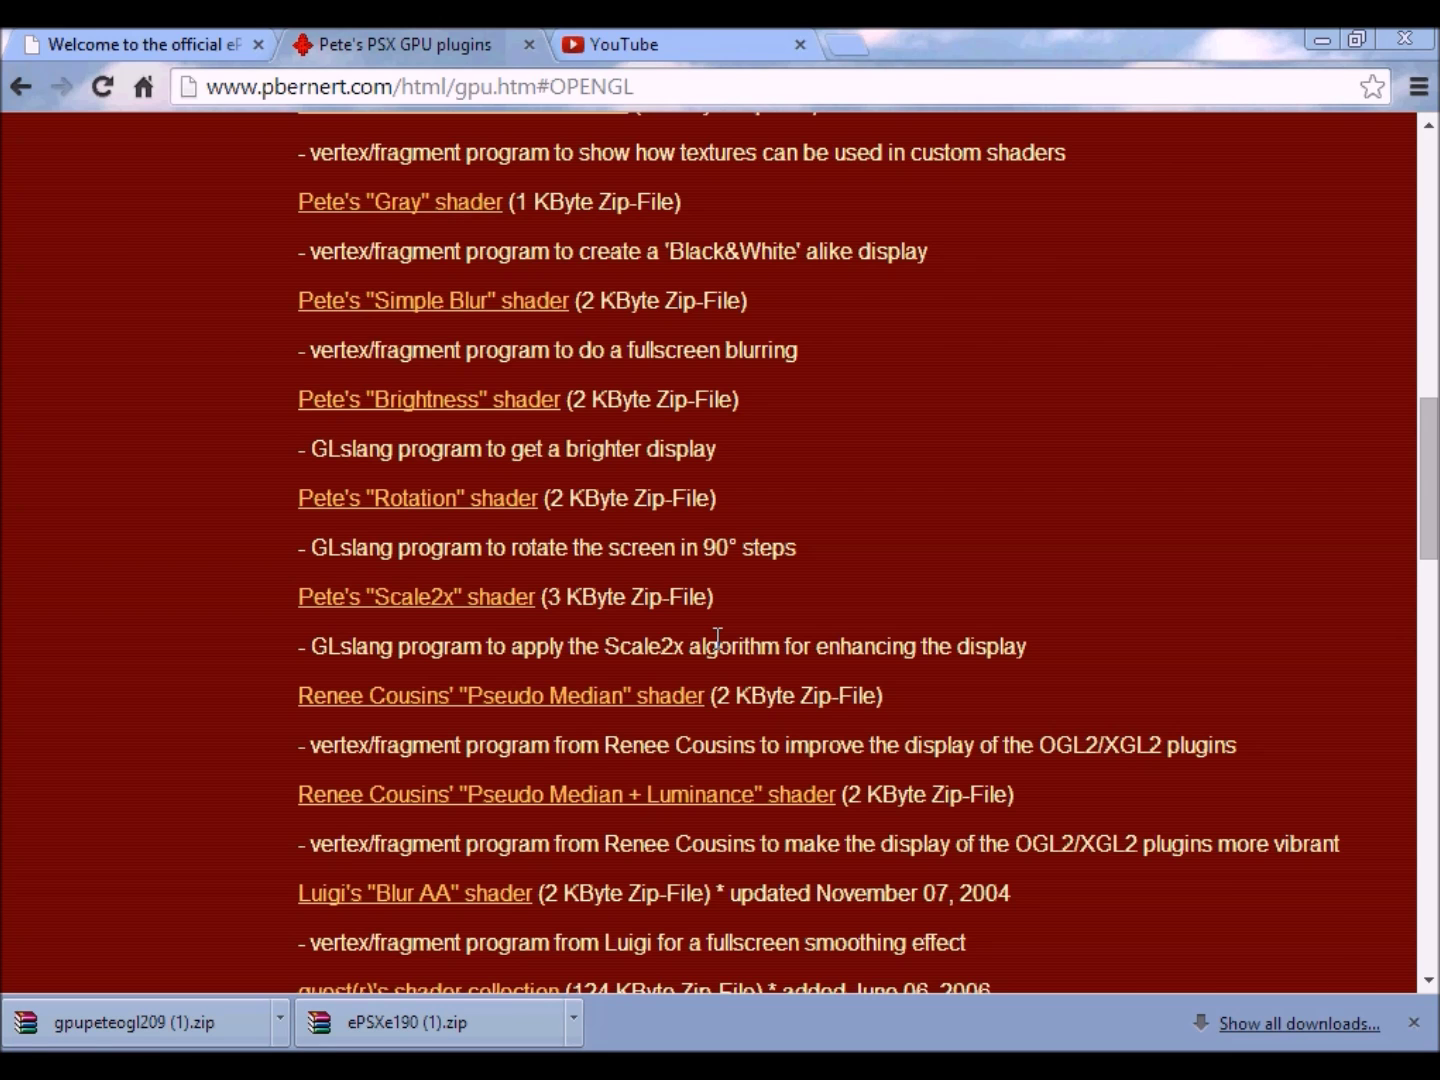
scroll(717, 638, "down", 1)
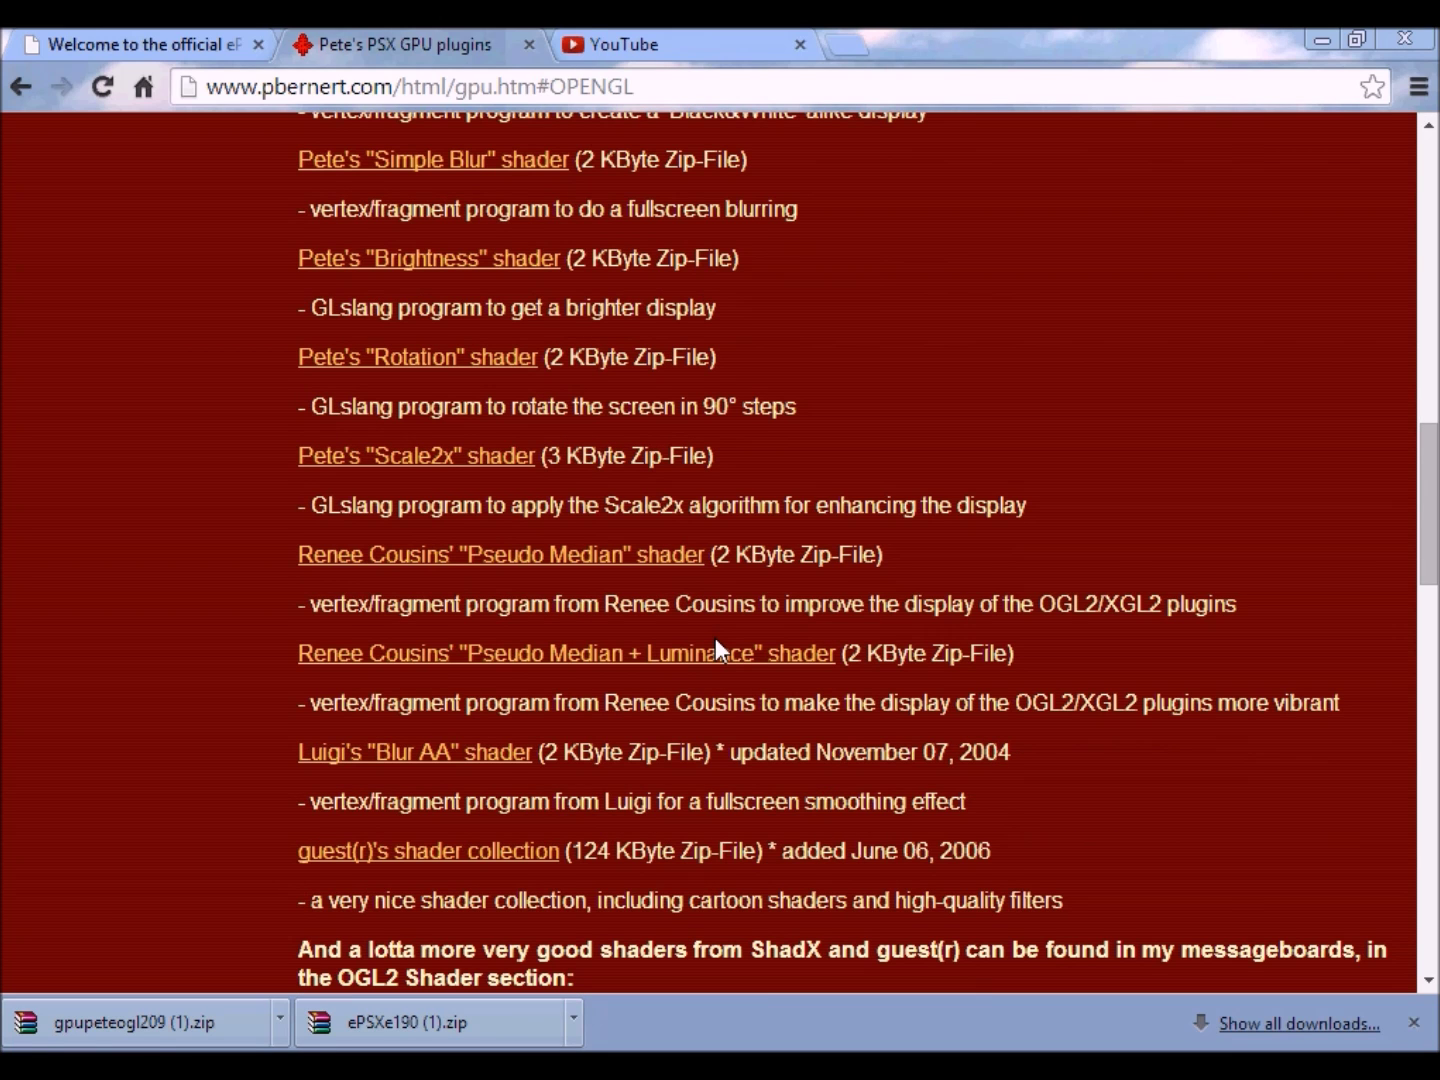
scroll(716, 648, "down", 1)
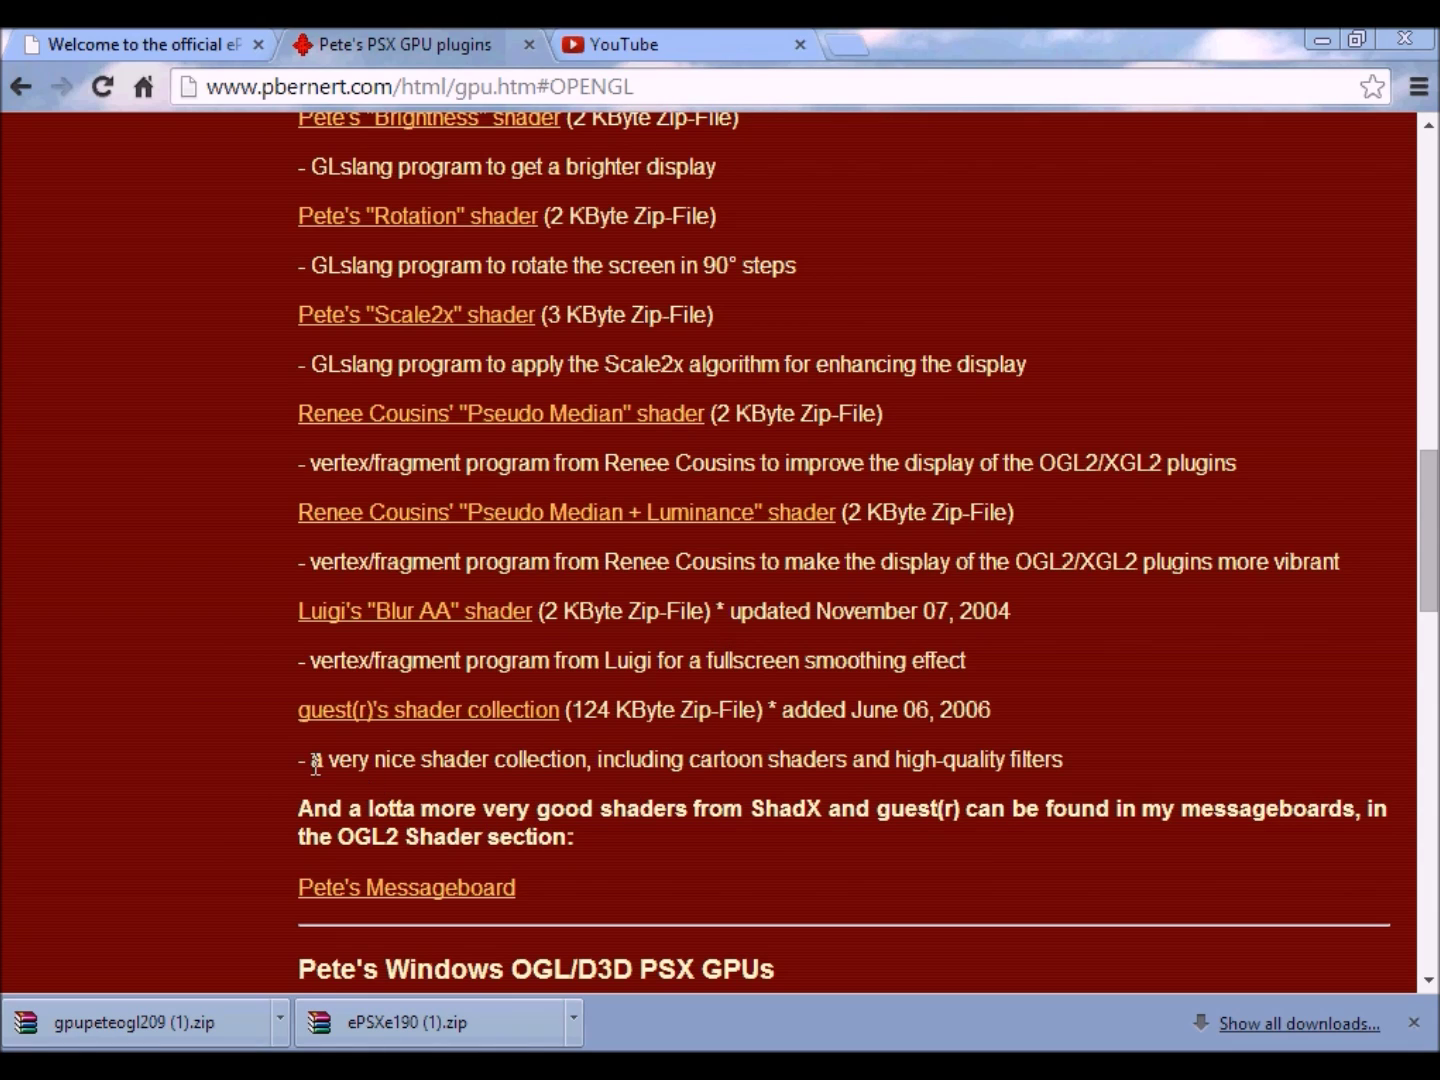
left_click_drag(314, 761, 547, 760)
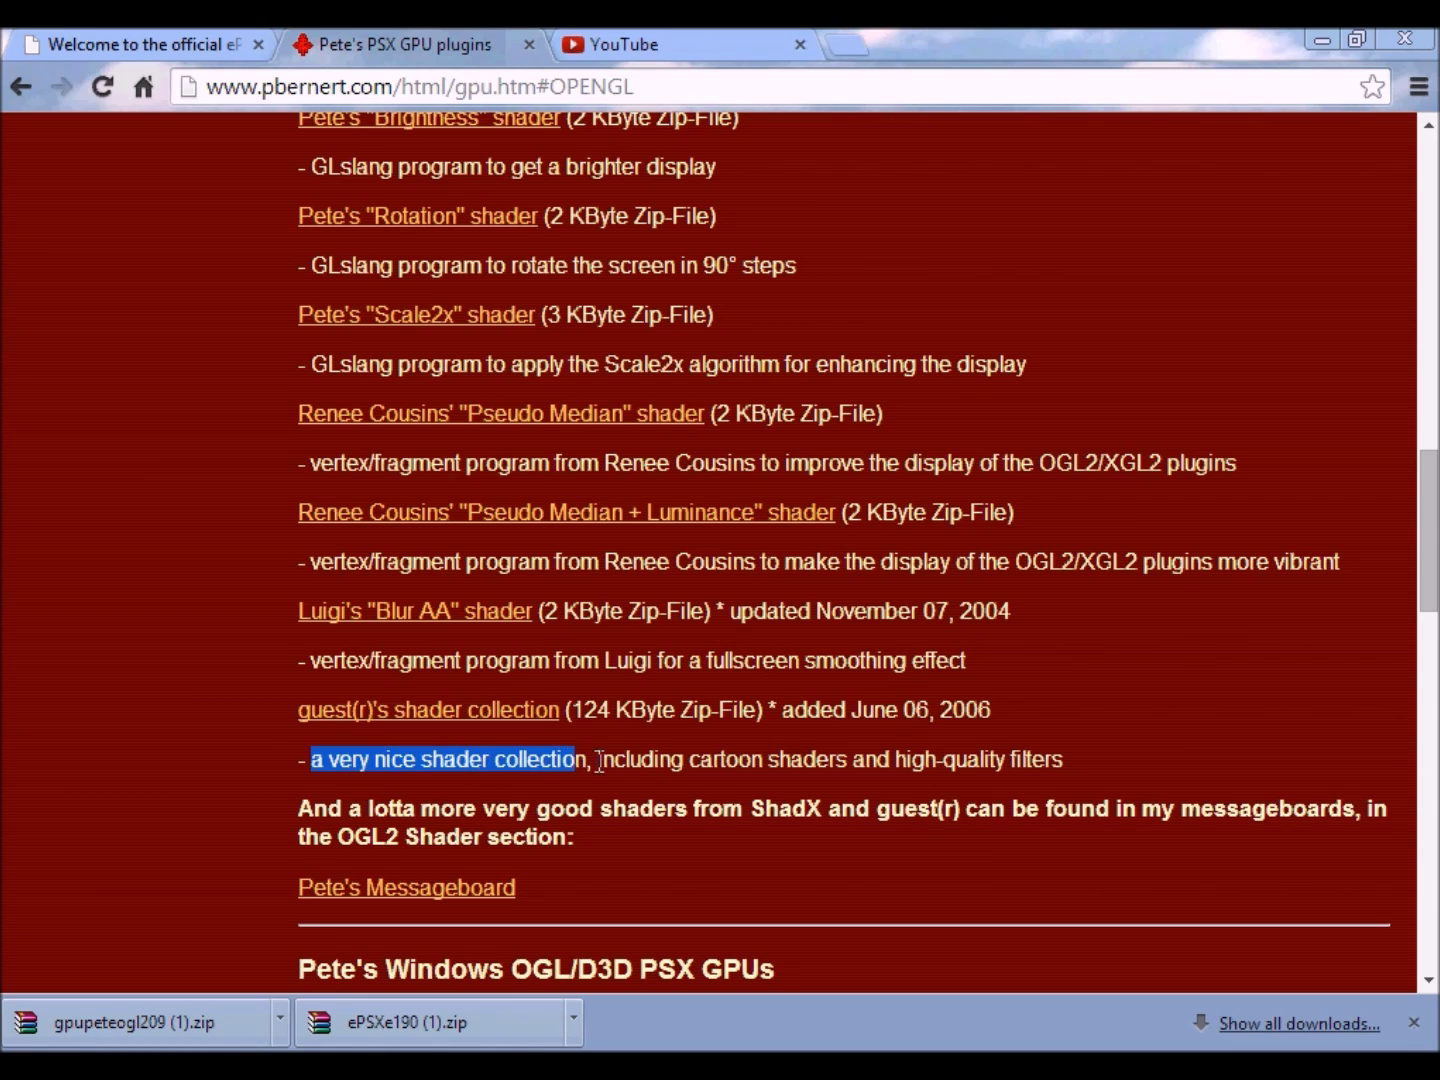
left_click_drag(598, 760, 1070, 762)
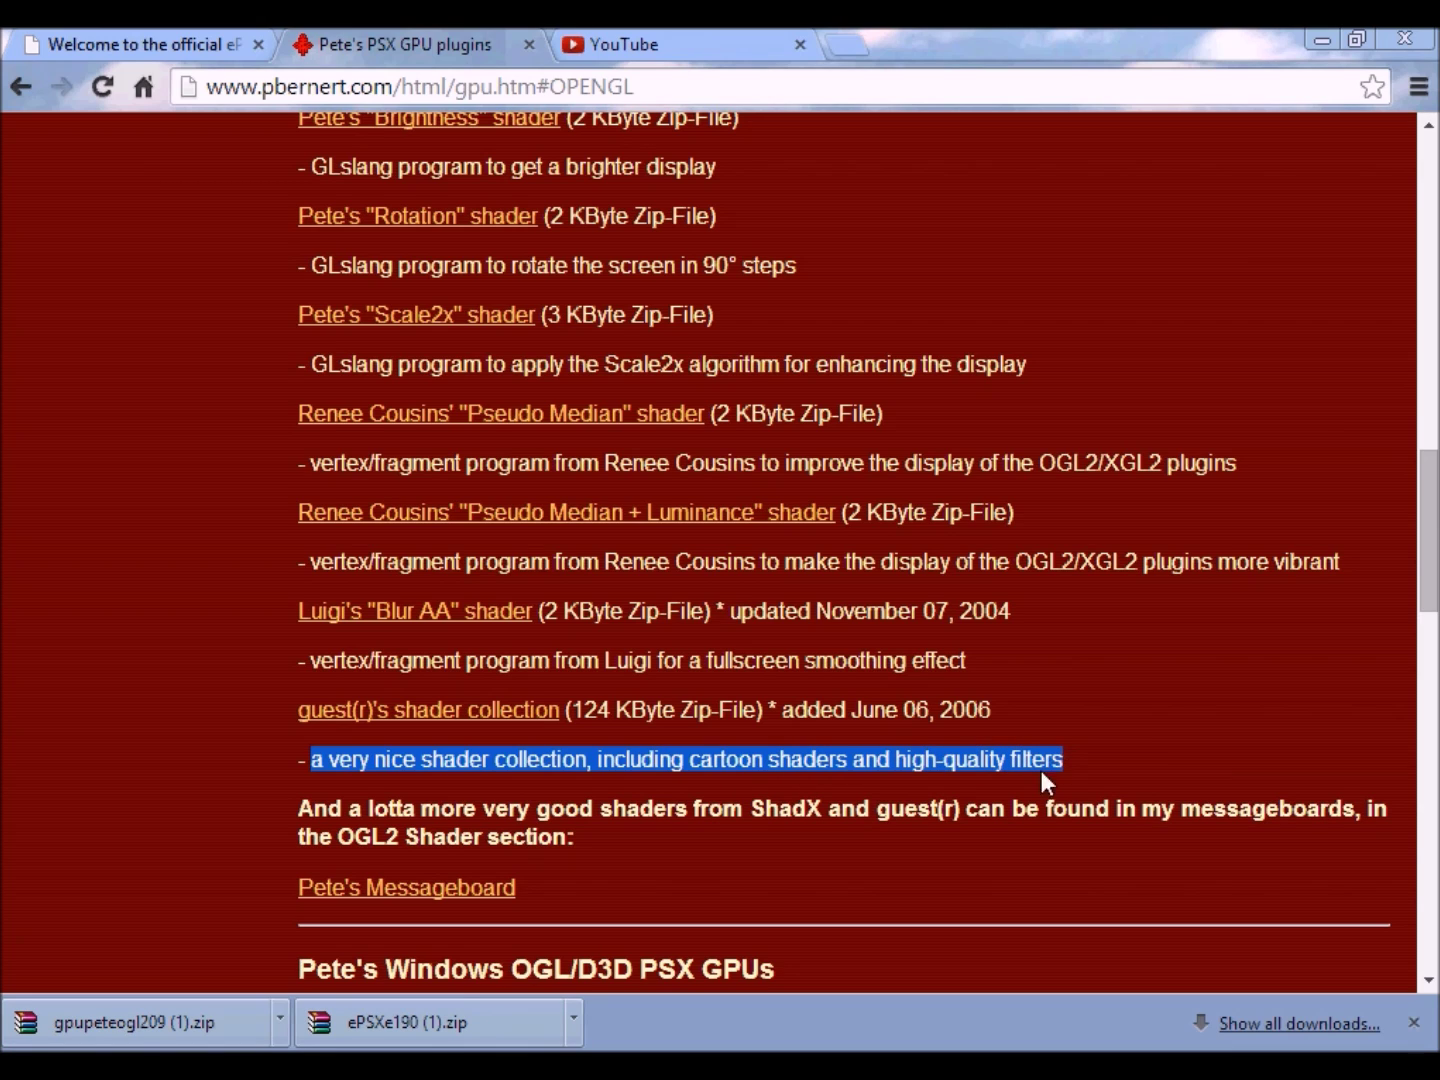
left_click(1042, 770)
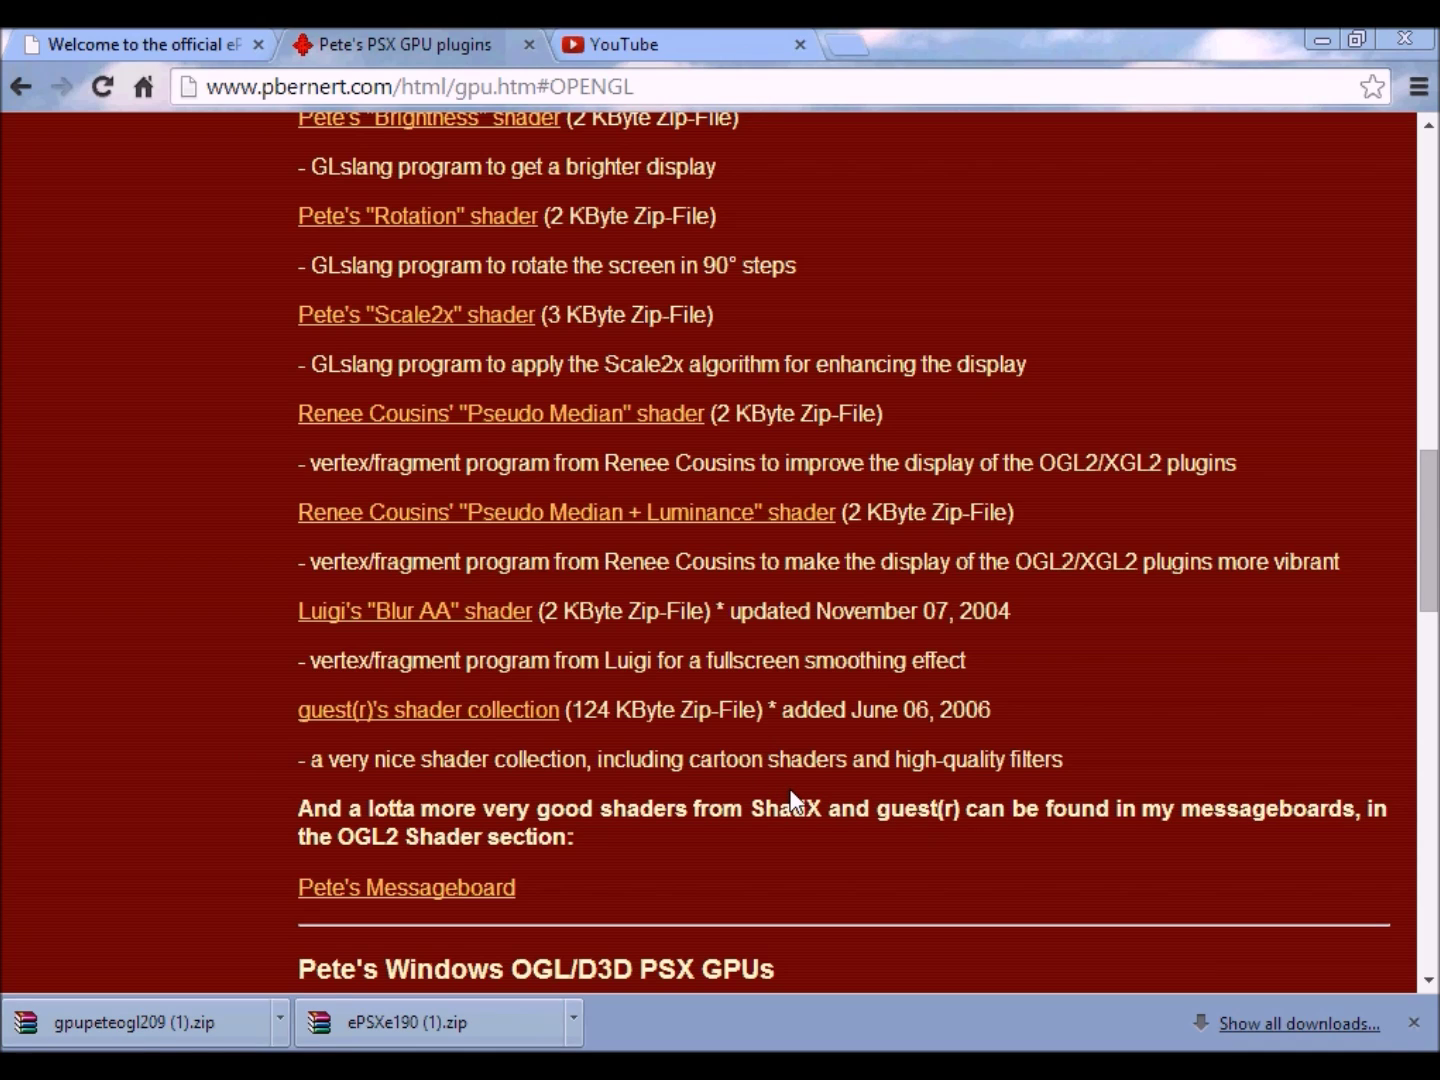
scroll(788, 800, "up", 15)
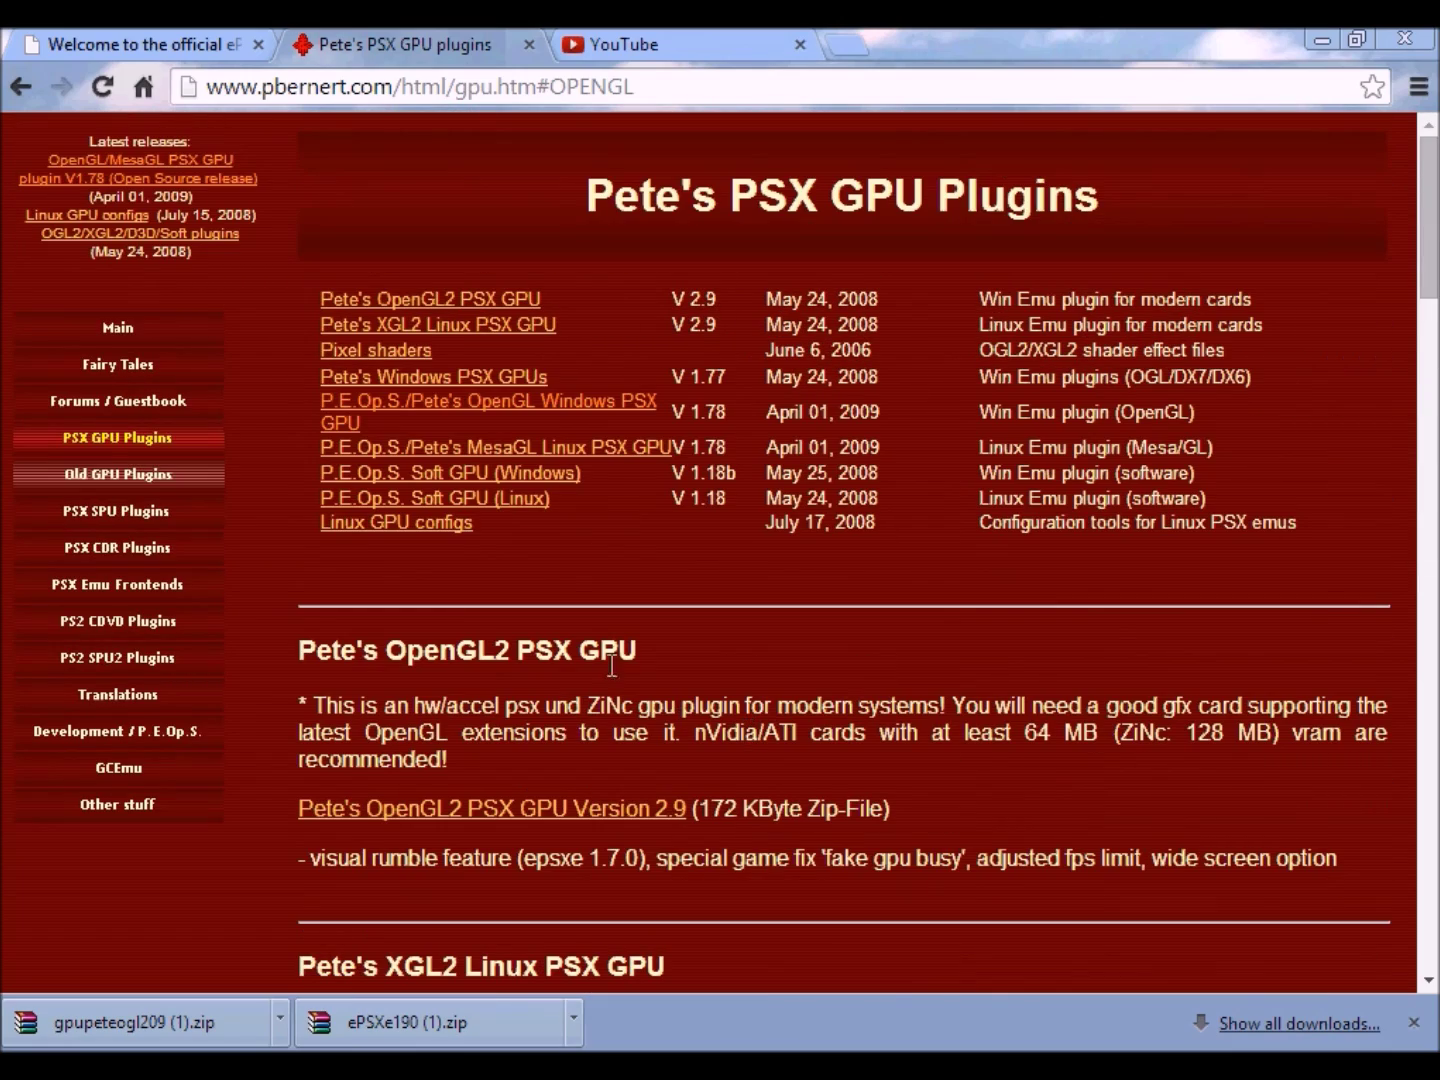
Step: Extract gpupeteogl209 (1).zip with WinRAR into Desktop\ps1-2\plugins
scroll(915, 950, "down", 1)
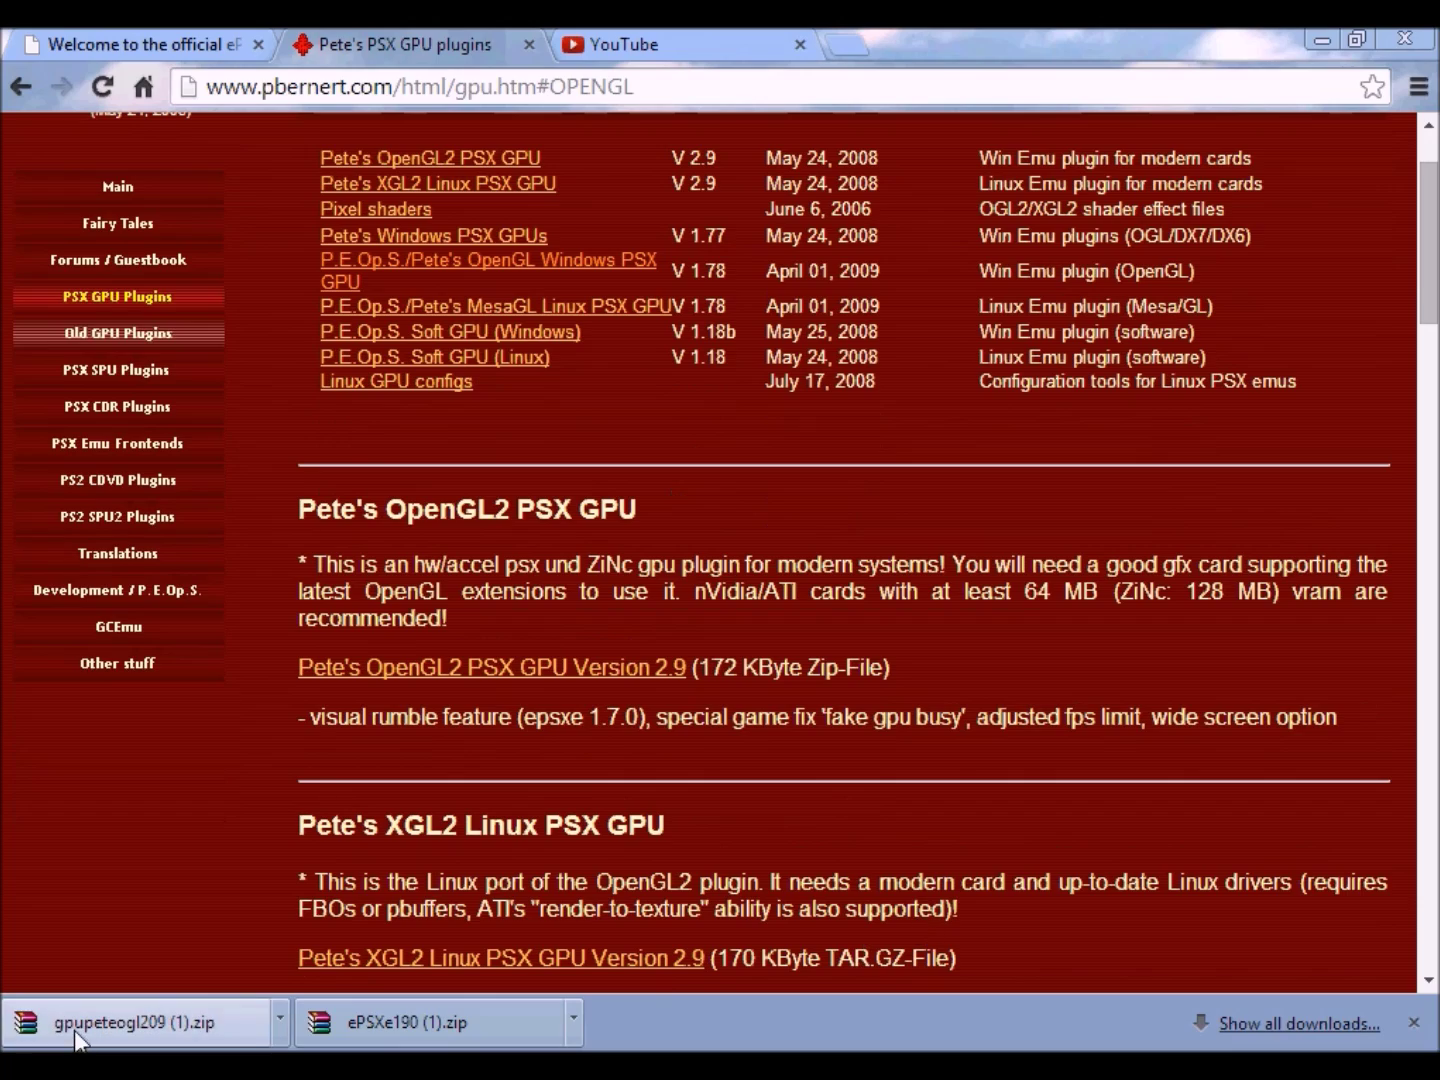
right_click(126, 1017)
left_click(238, 946)
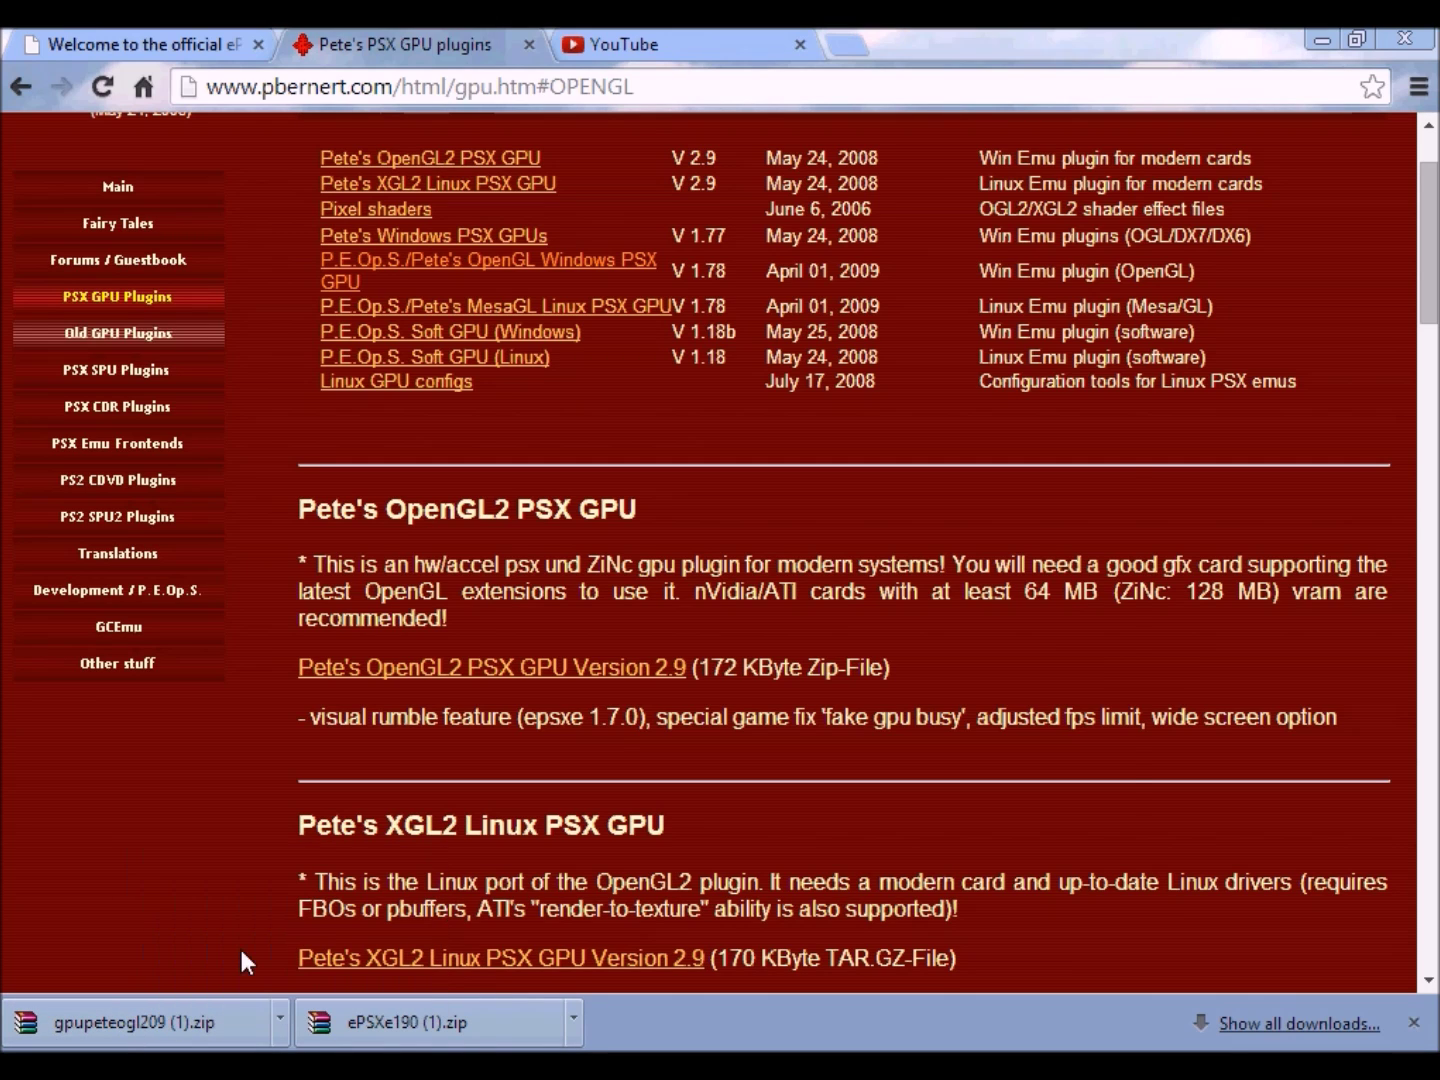
right_click(443, 724)
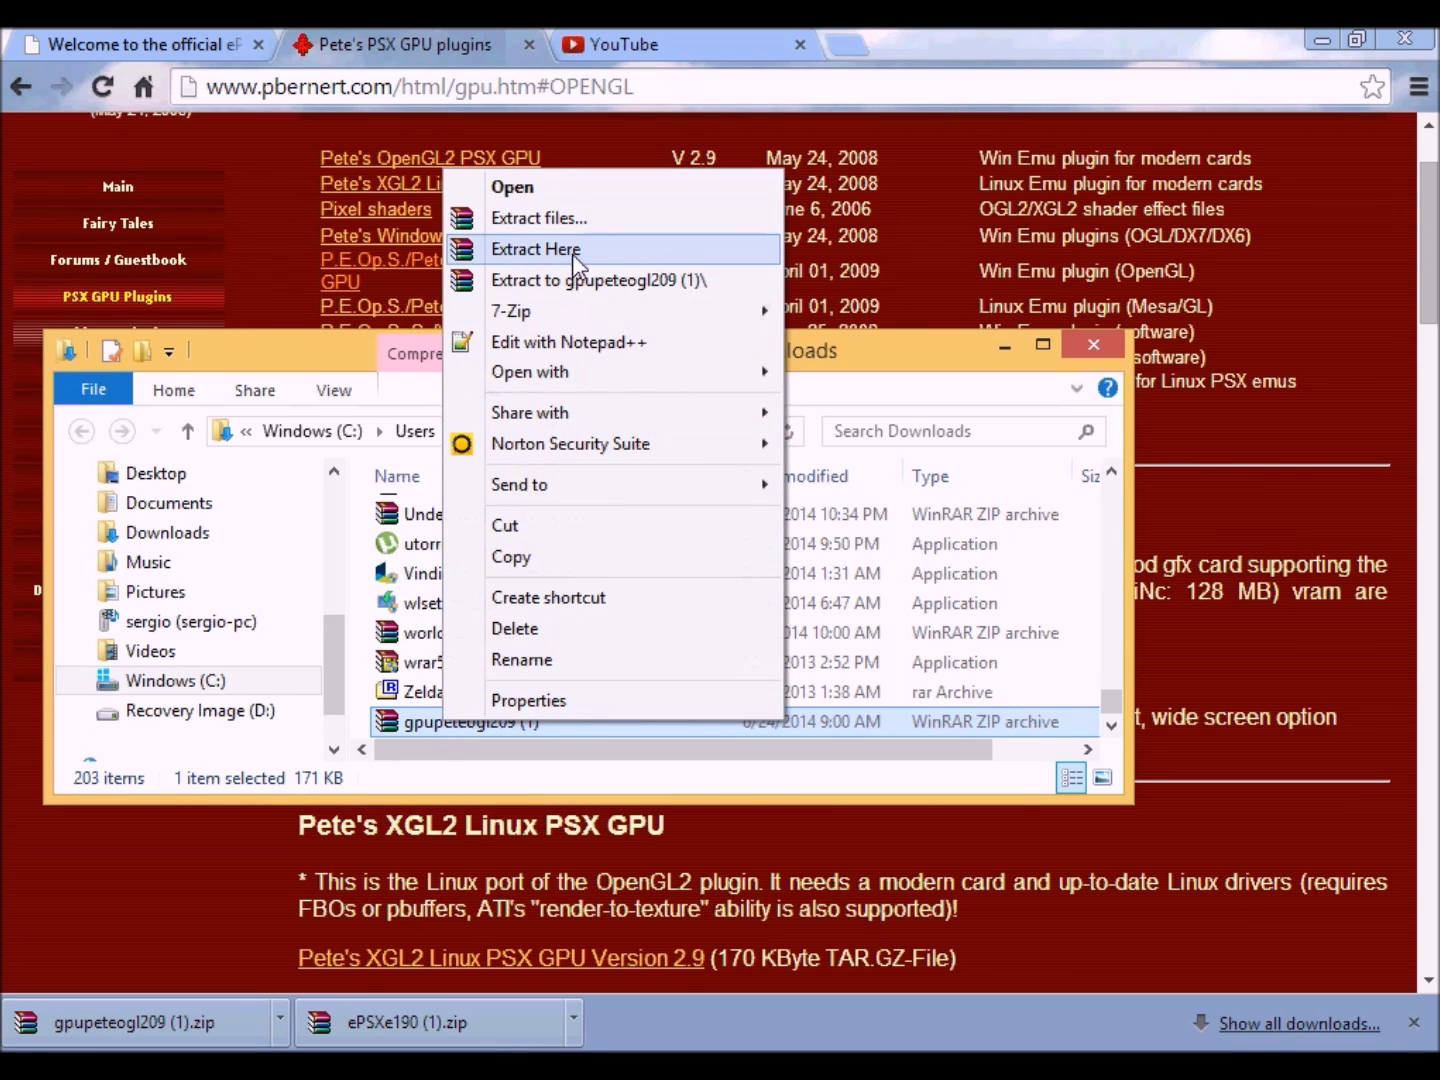
left_click(548, 217)
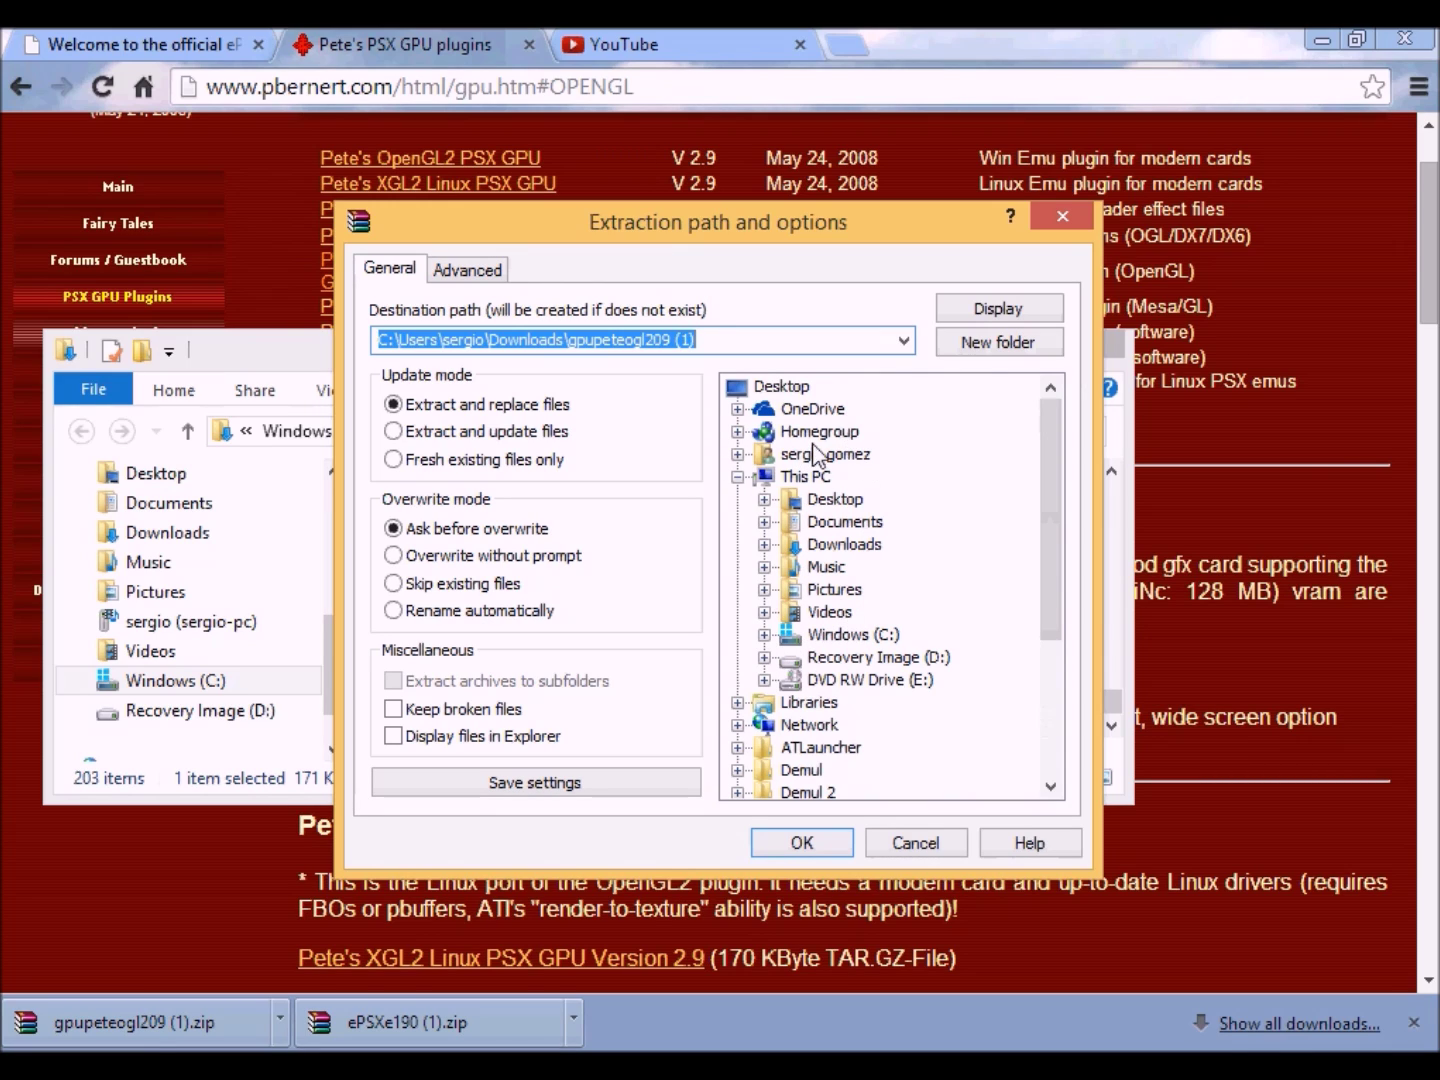
left_click(765, 500)
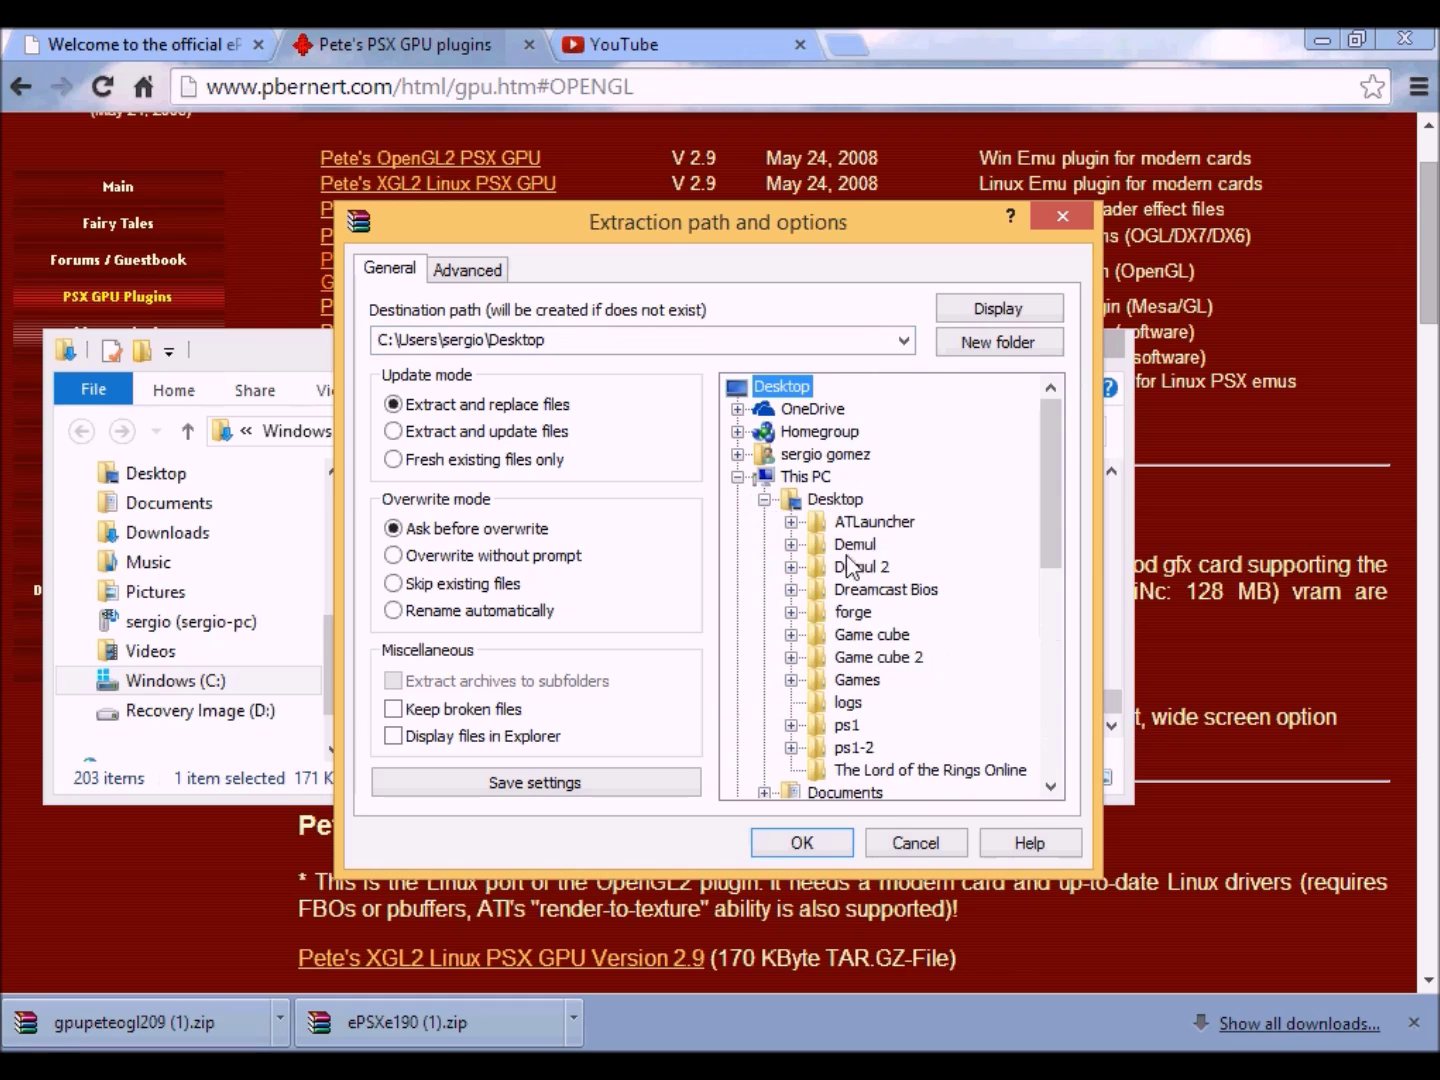
left_click(791, 747)
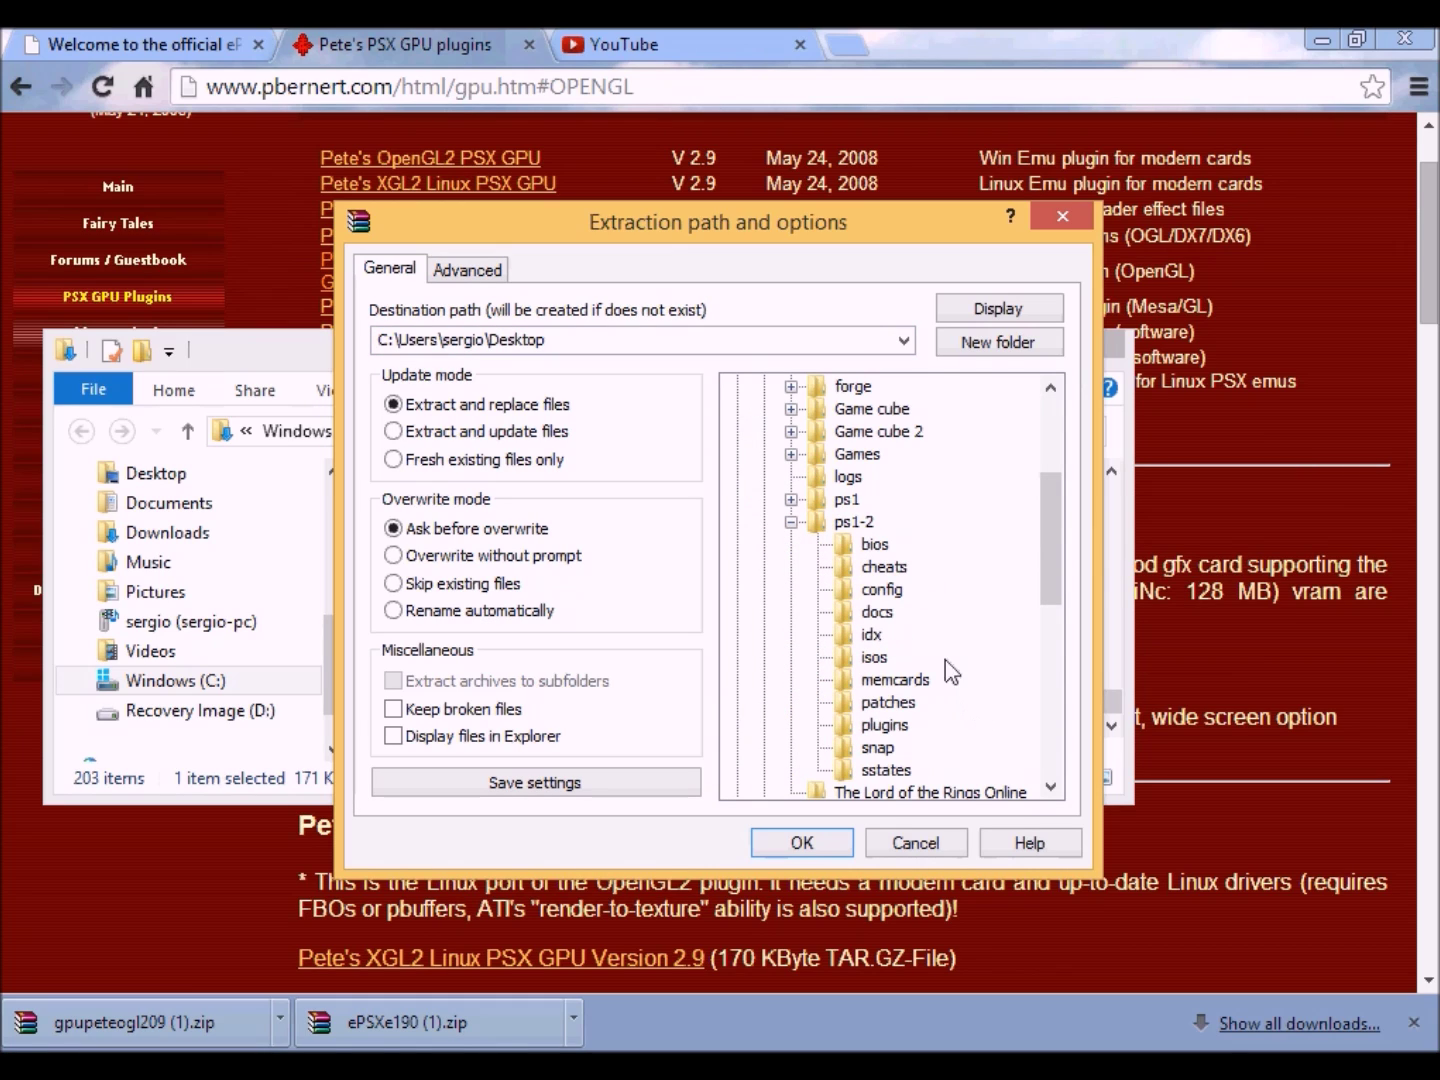
left_click(885, 726)
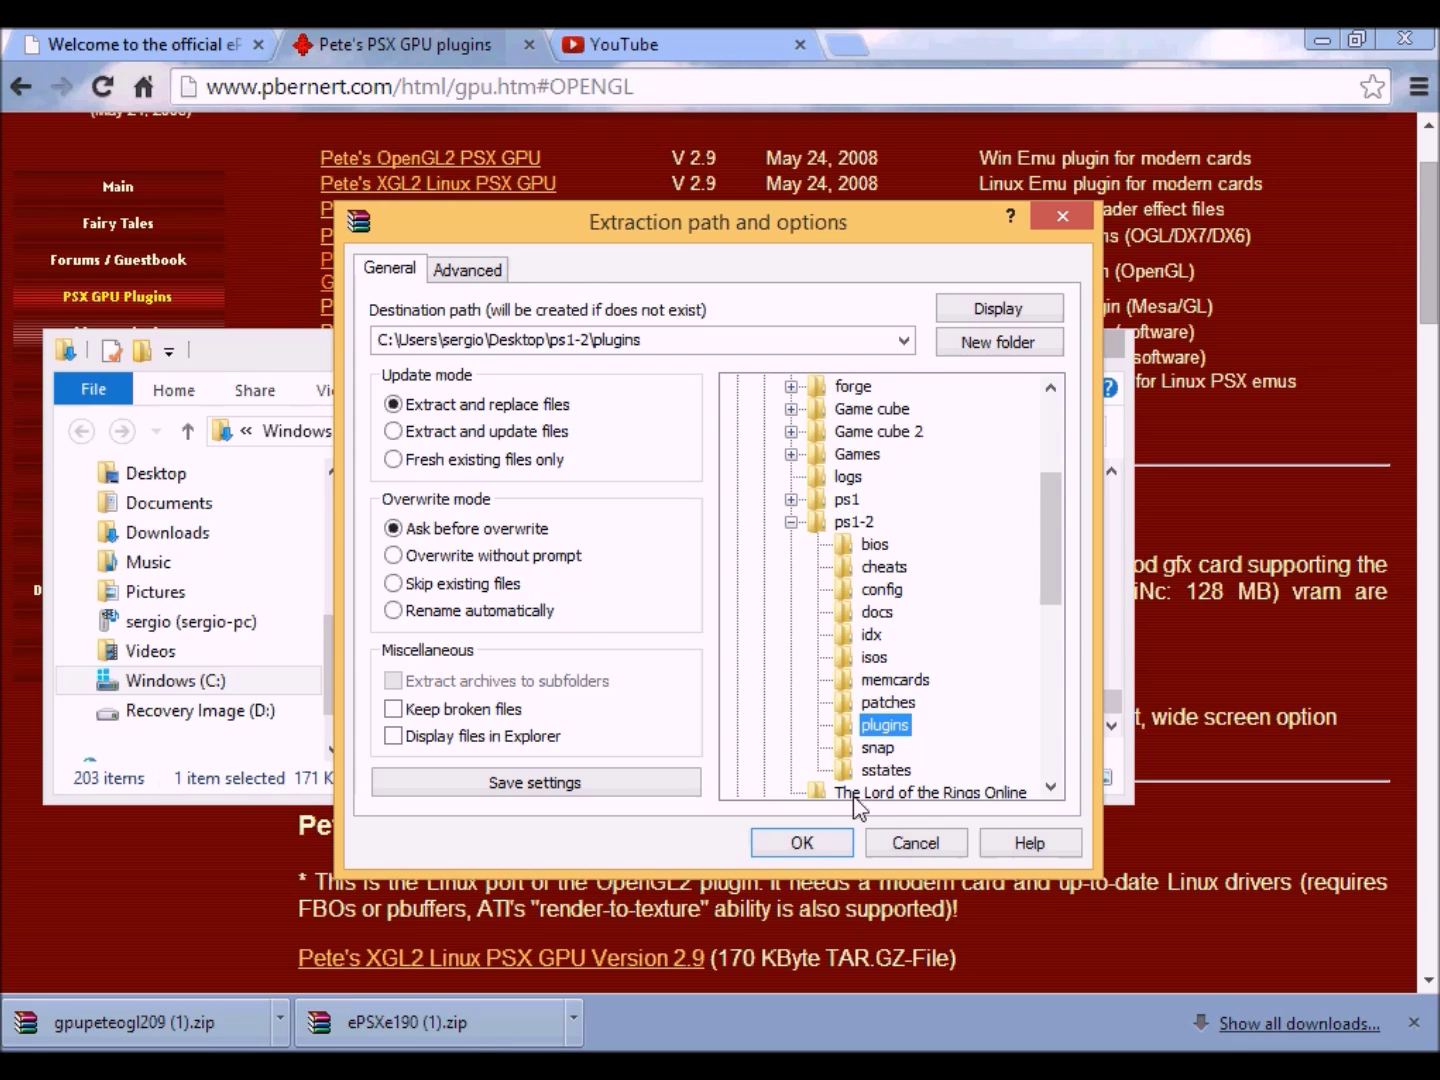
left_click(831, 842)
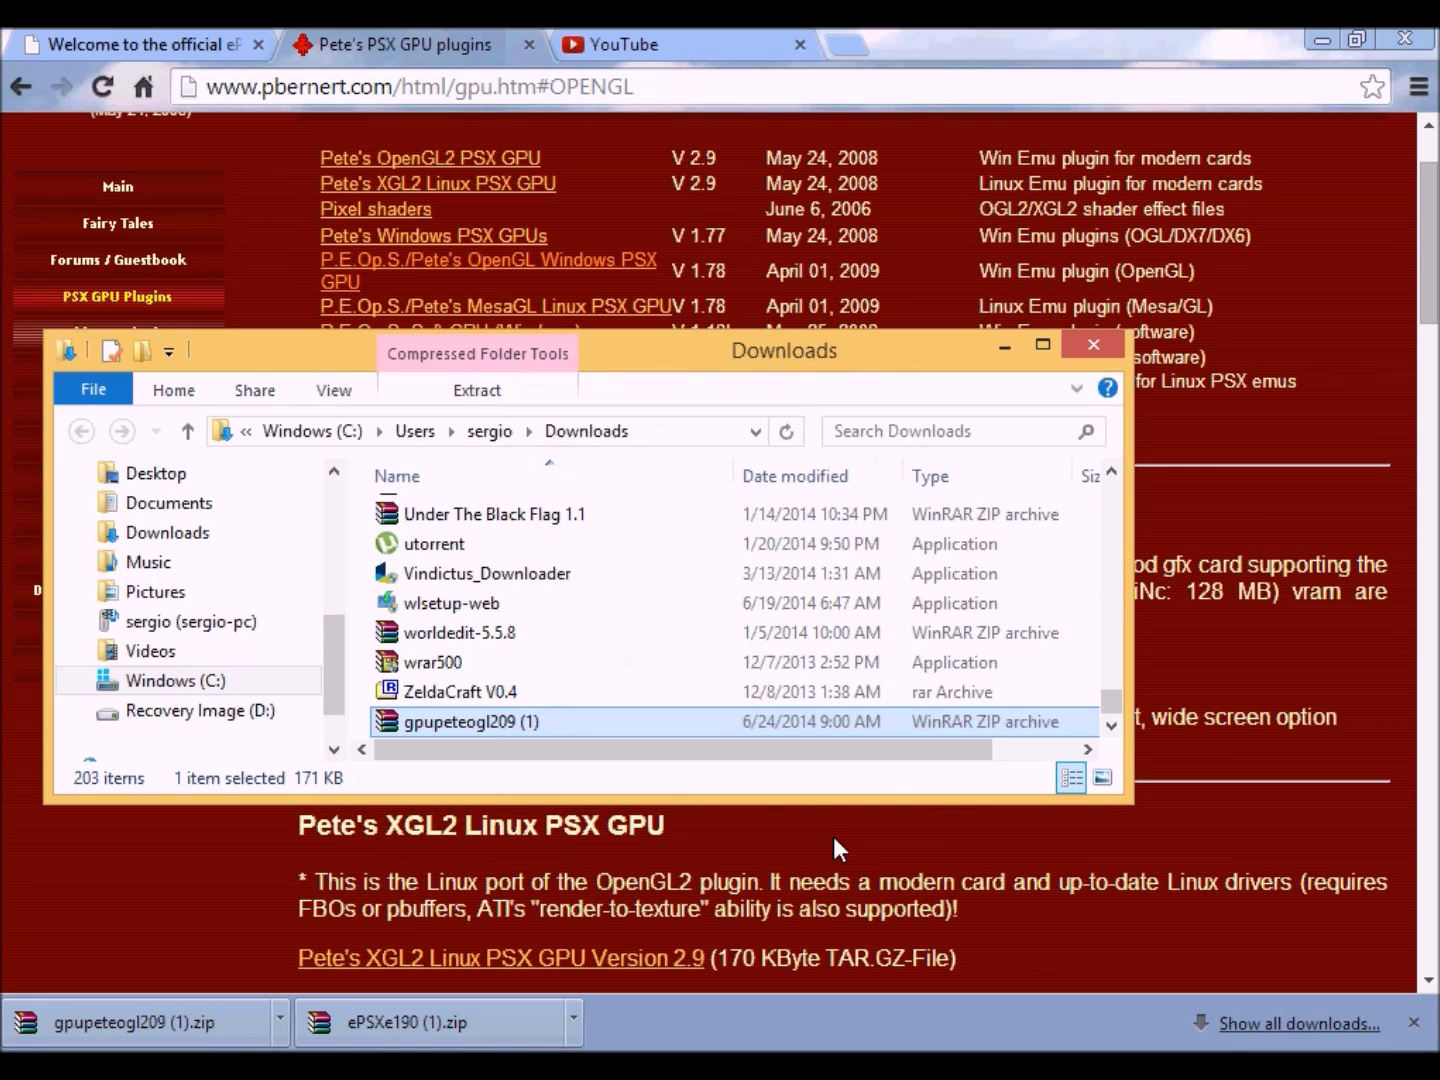
Step: Review the extracted gpuPeteOpenGL2.dll, readme and version files, then return to ps1-2 and minimize it
left_click(1322, 41)
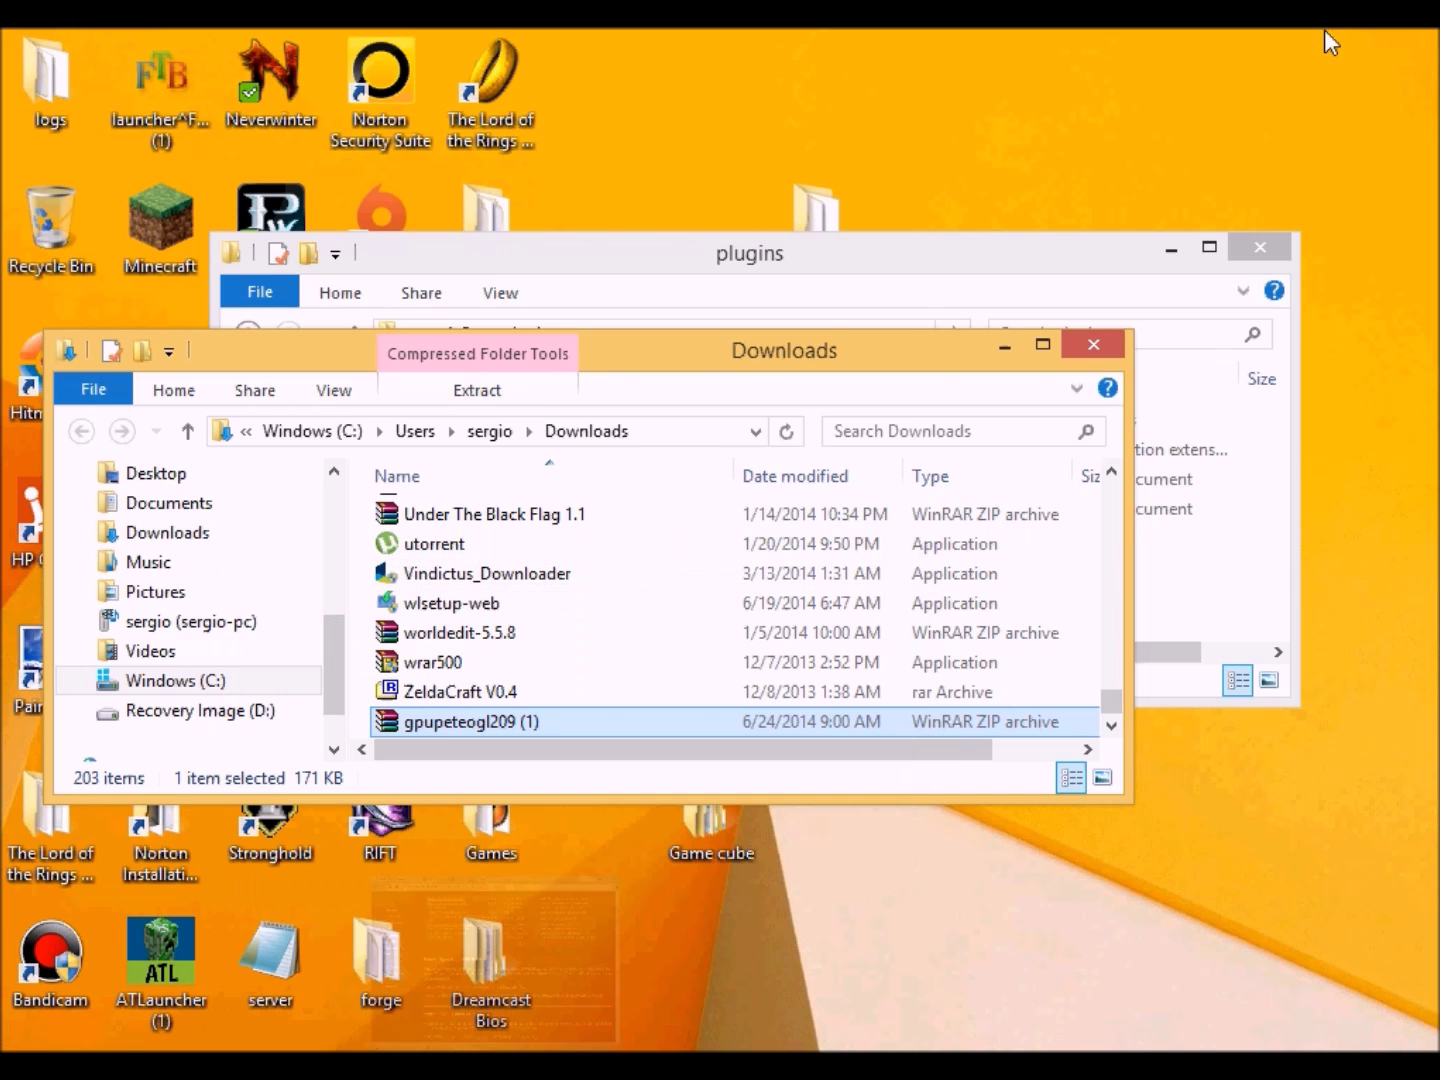
left_click(1004, 346)
left_click(630, 486)
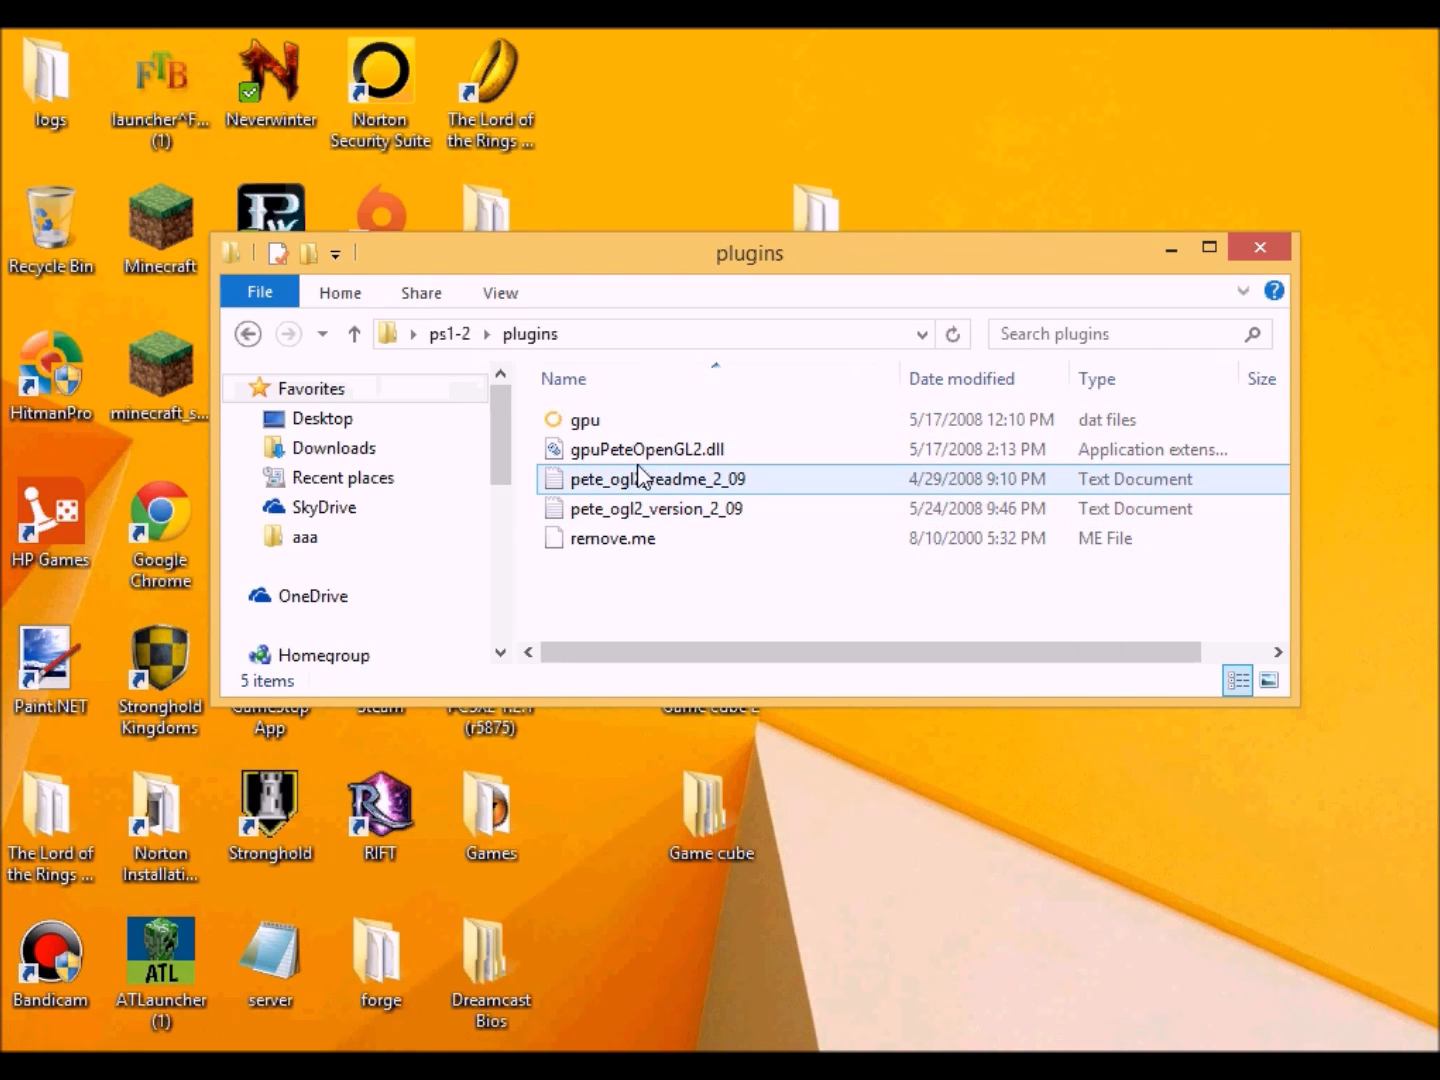
left_click(716, 452)
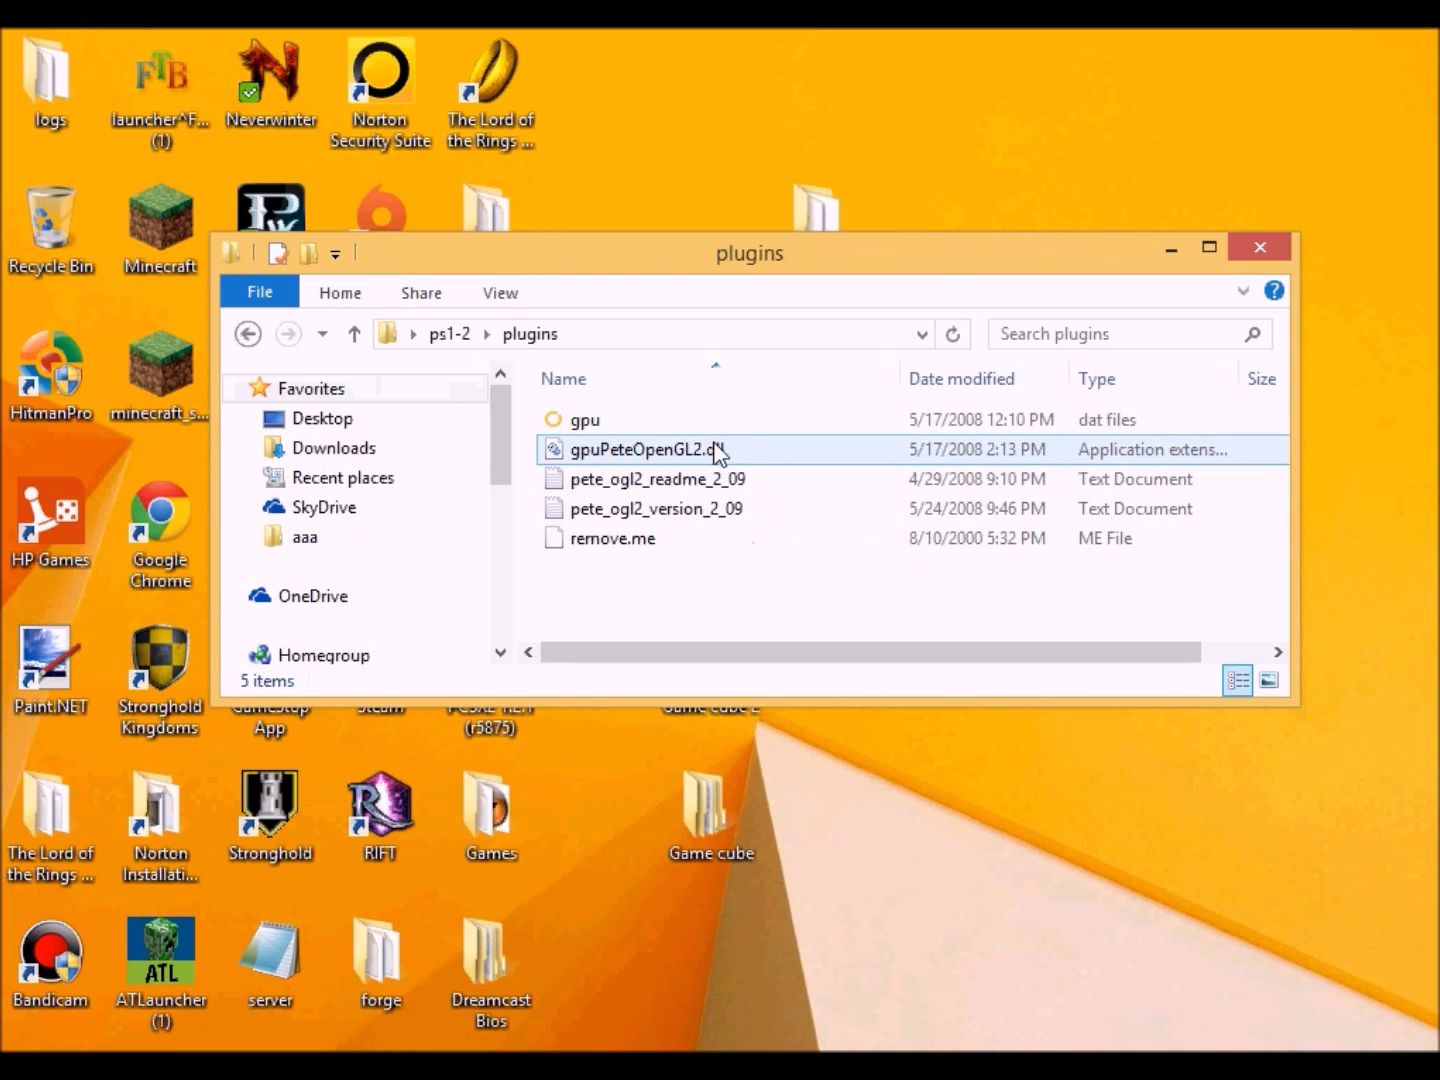
left_click(718, 508)
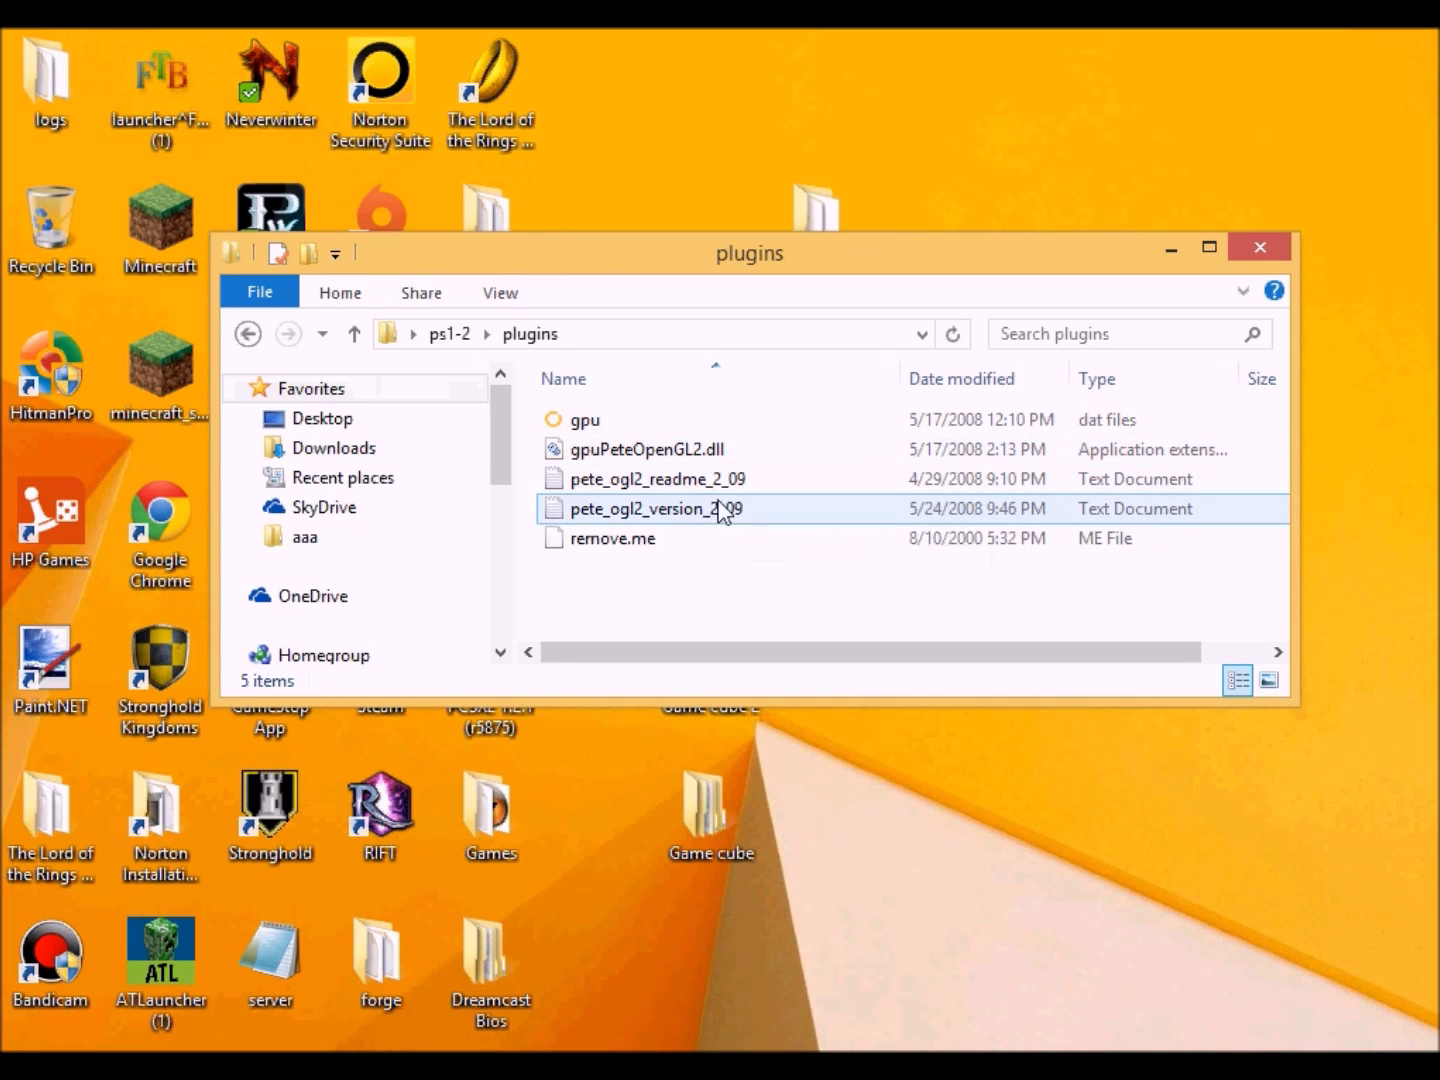
left_click(616, 481)
left_click(613, 455)
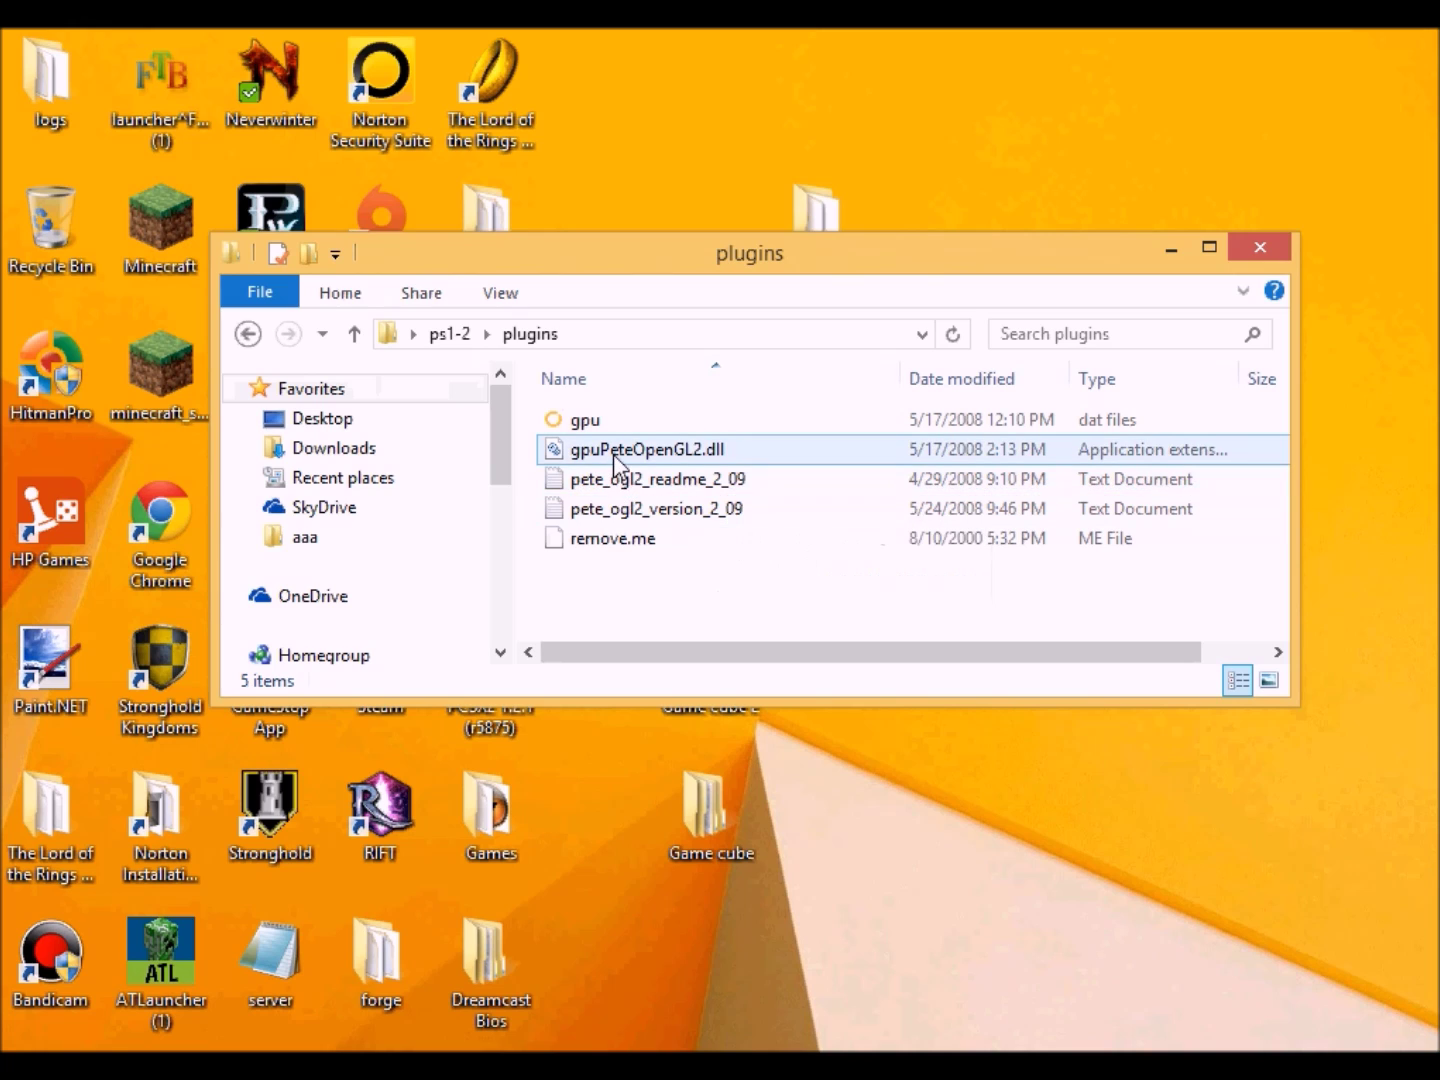
left_click(628, 511)
left_click(743, 487)
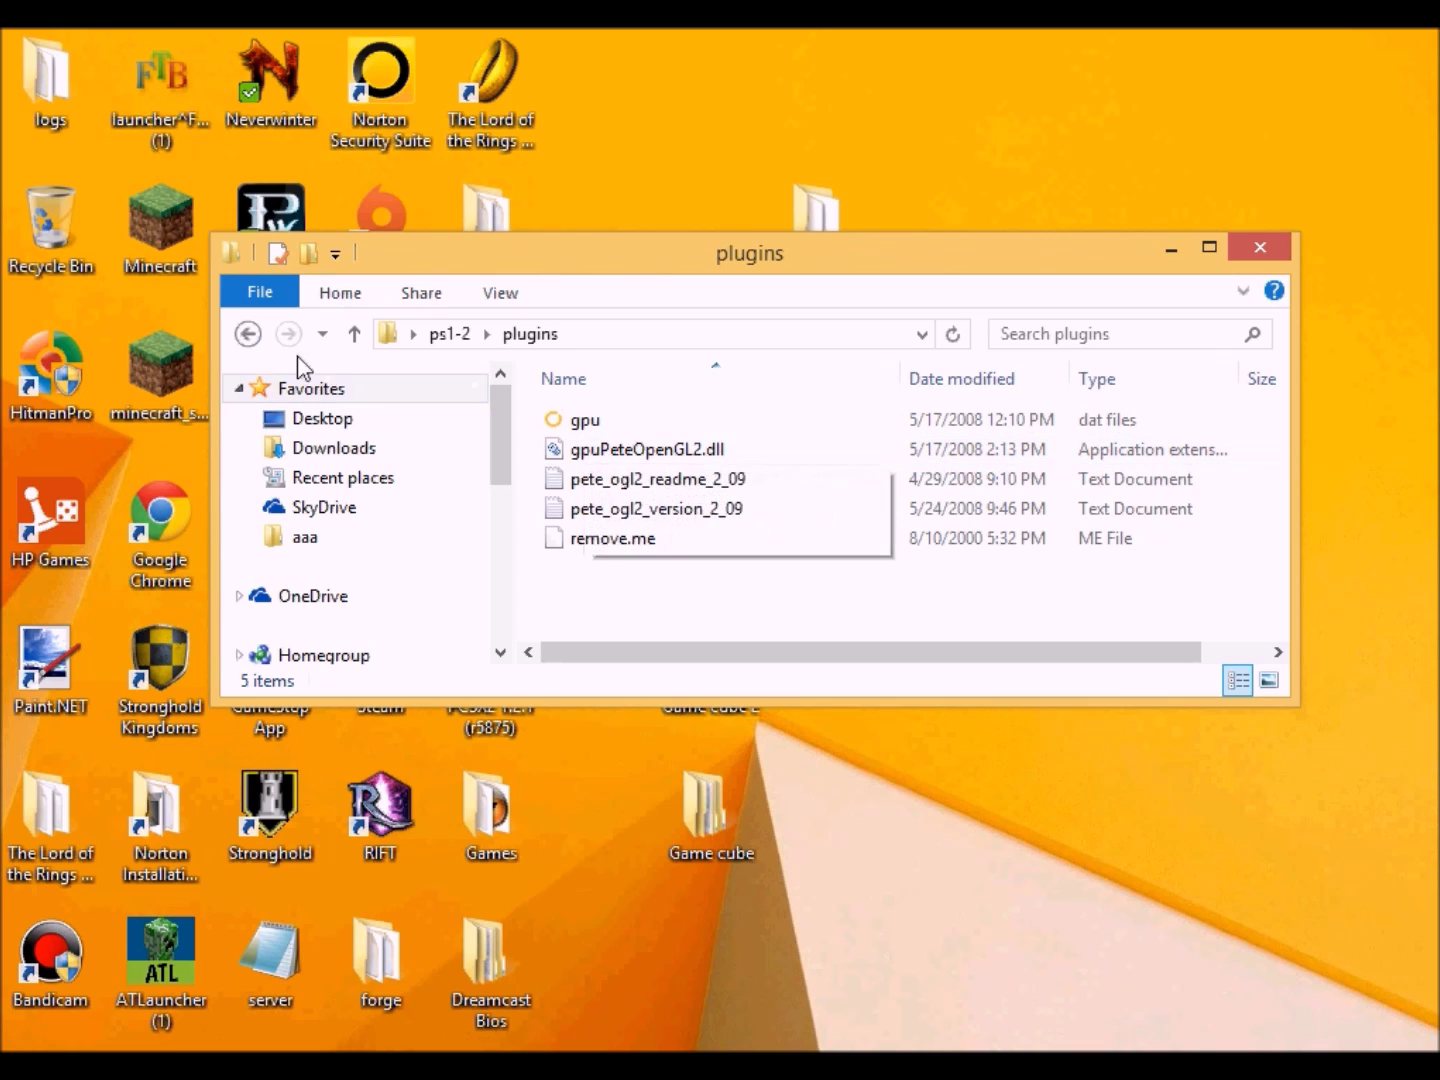
left_click(248, 334)
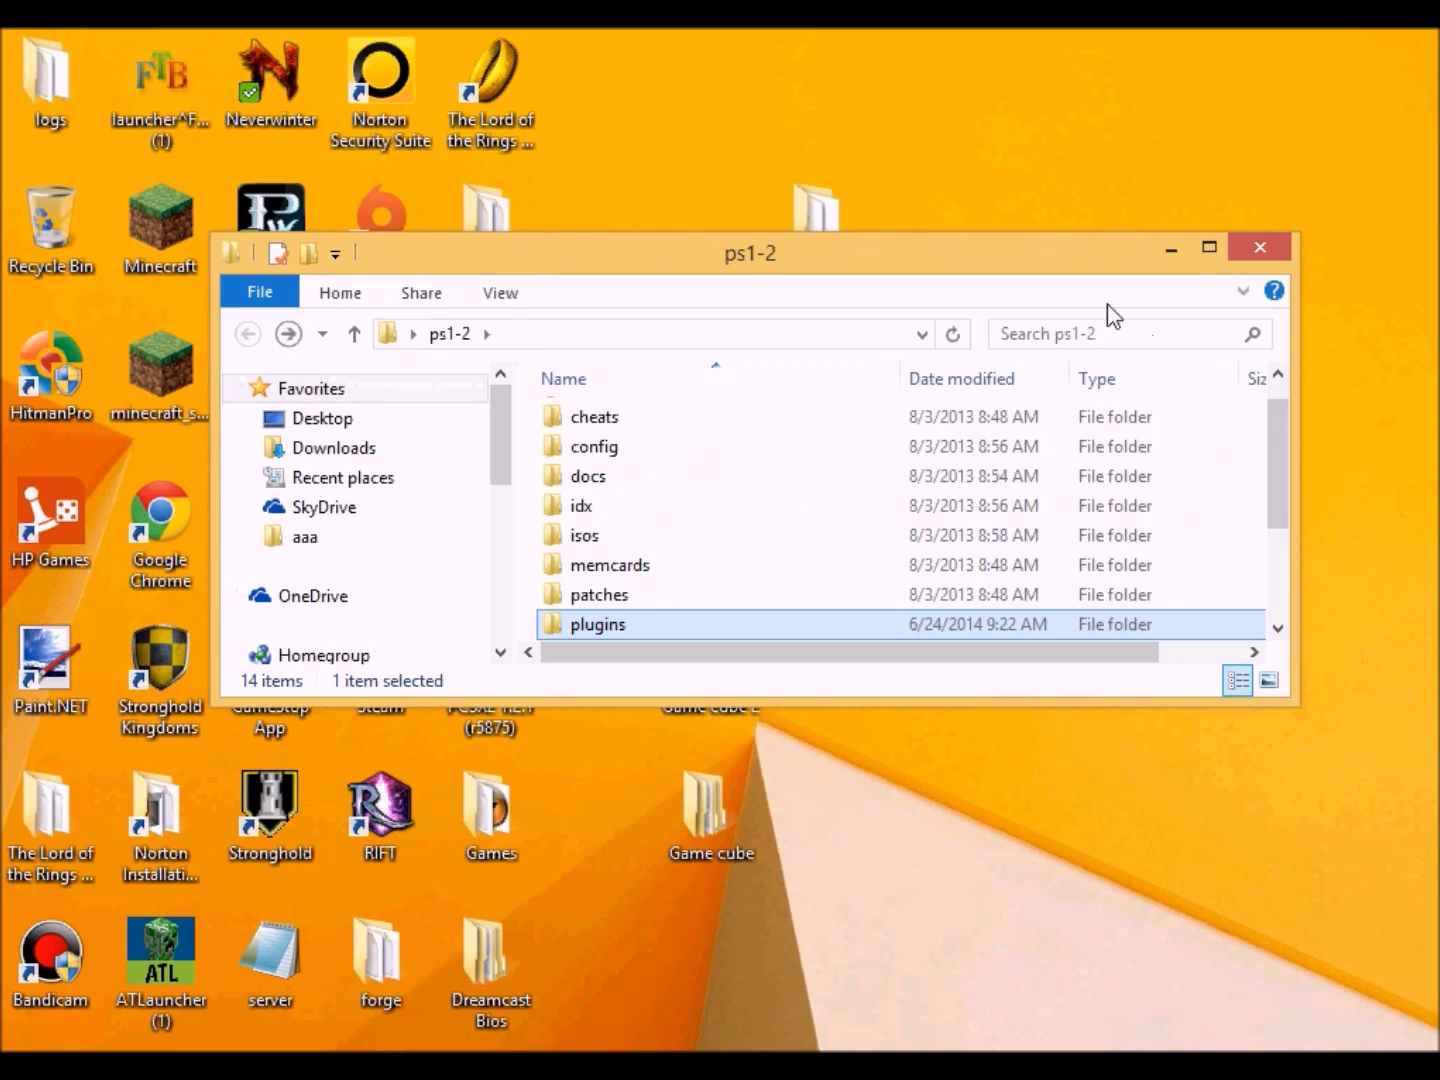
left_click(1184, 252)
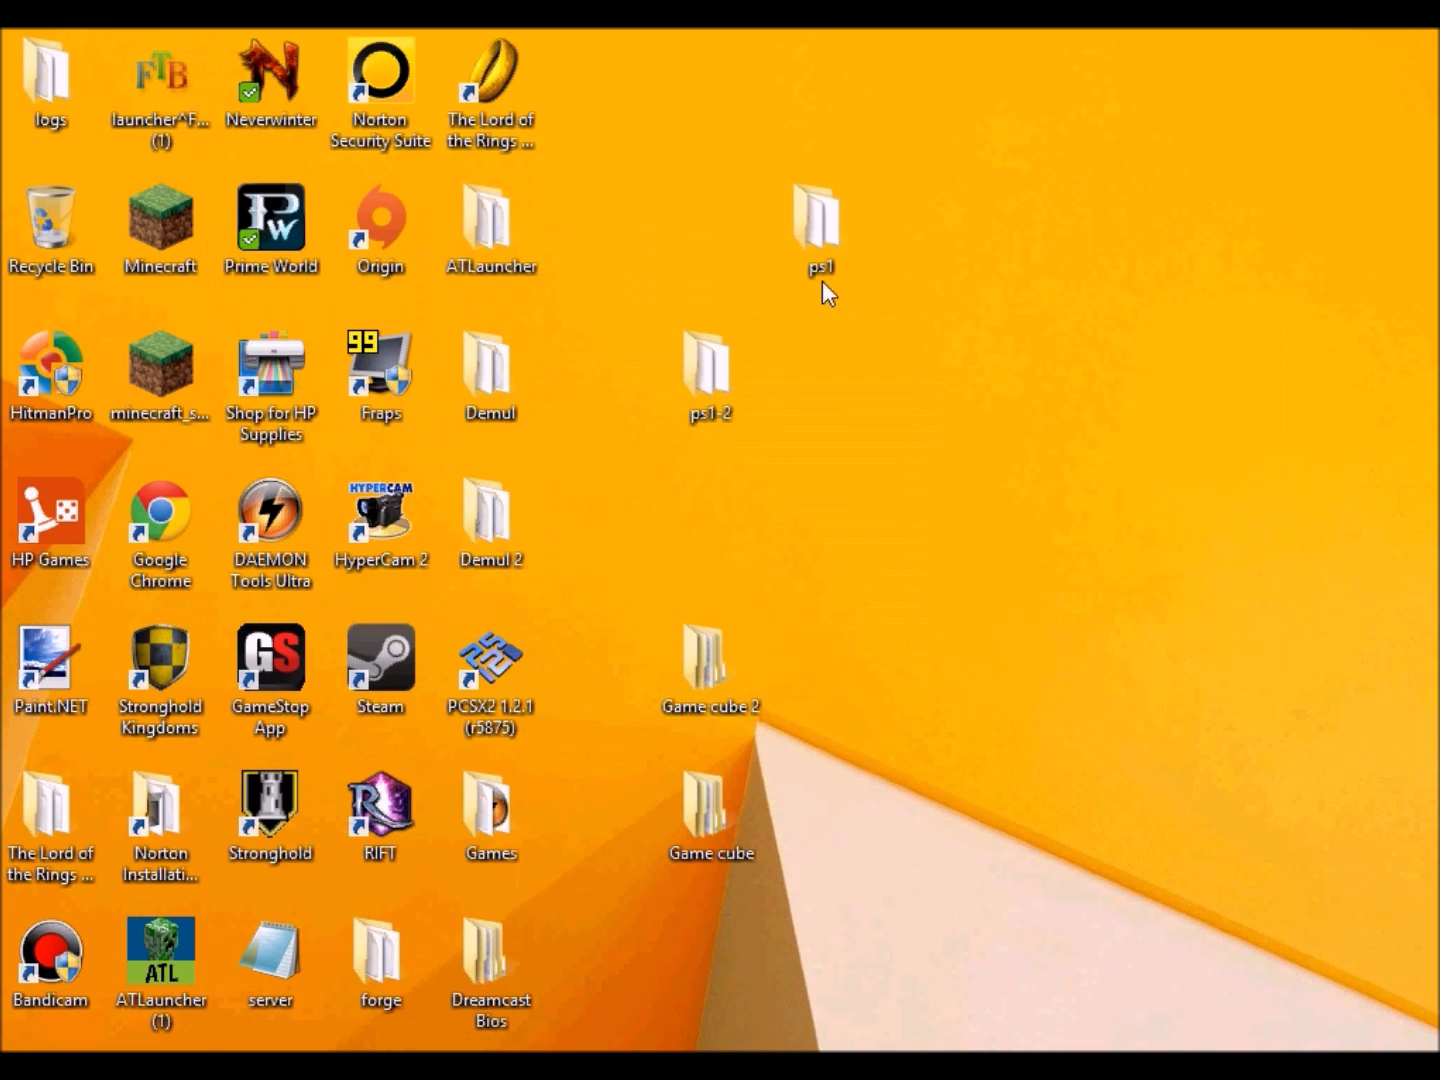
Step: Launch ePSXe from the desktop ps1 folder and start its Config > Wizard Guide
double_click(822, 233)
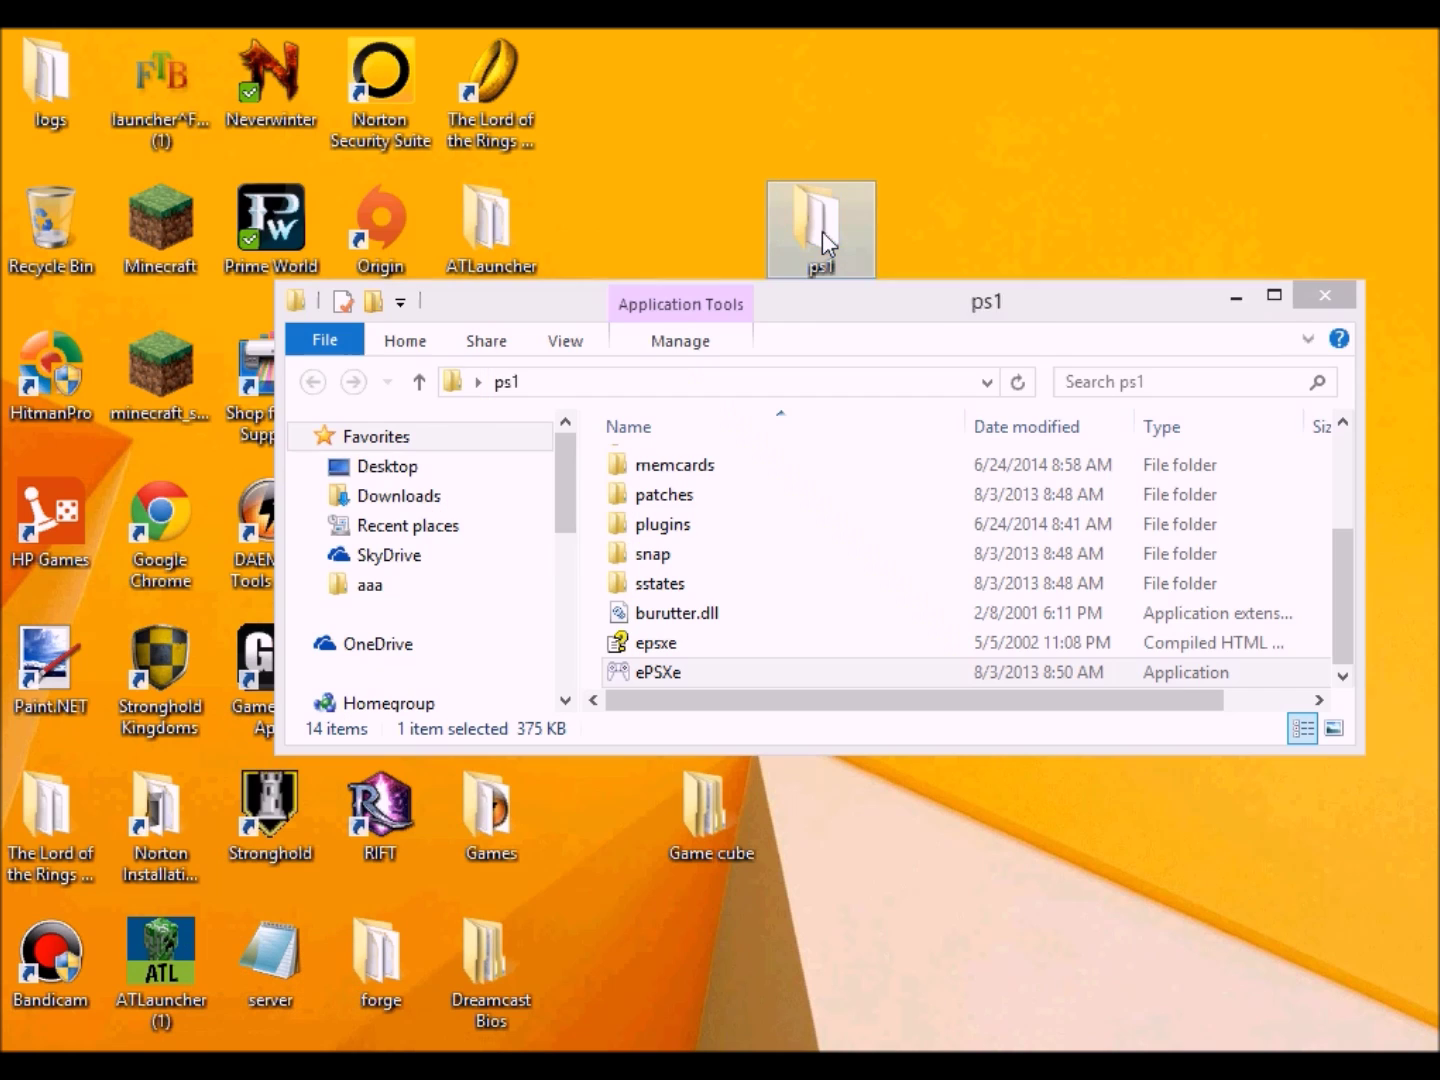
left_click(821, 650)
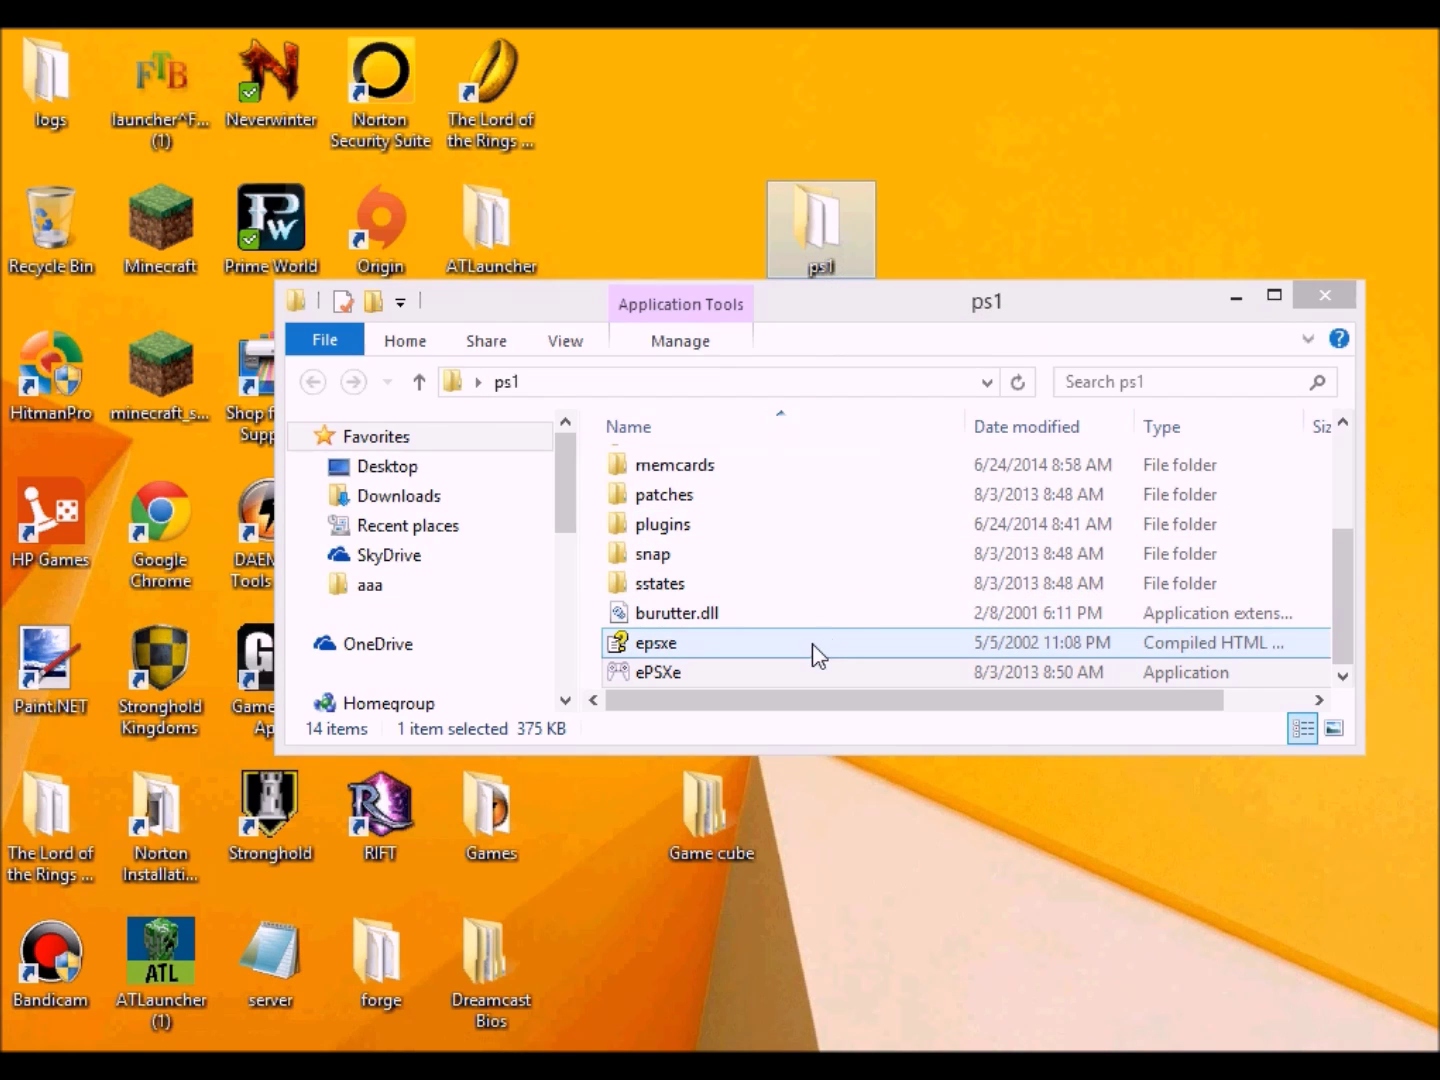
left_click(684, 672)
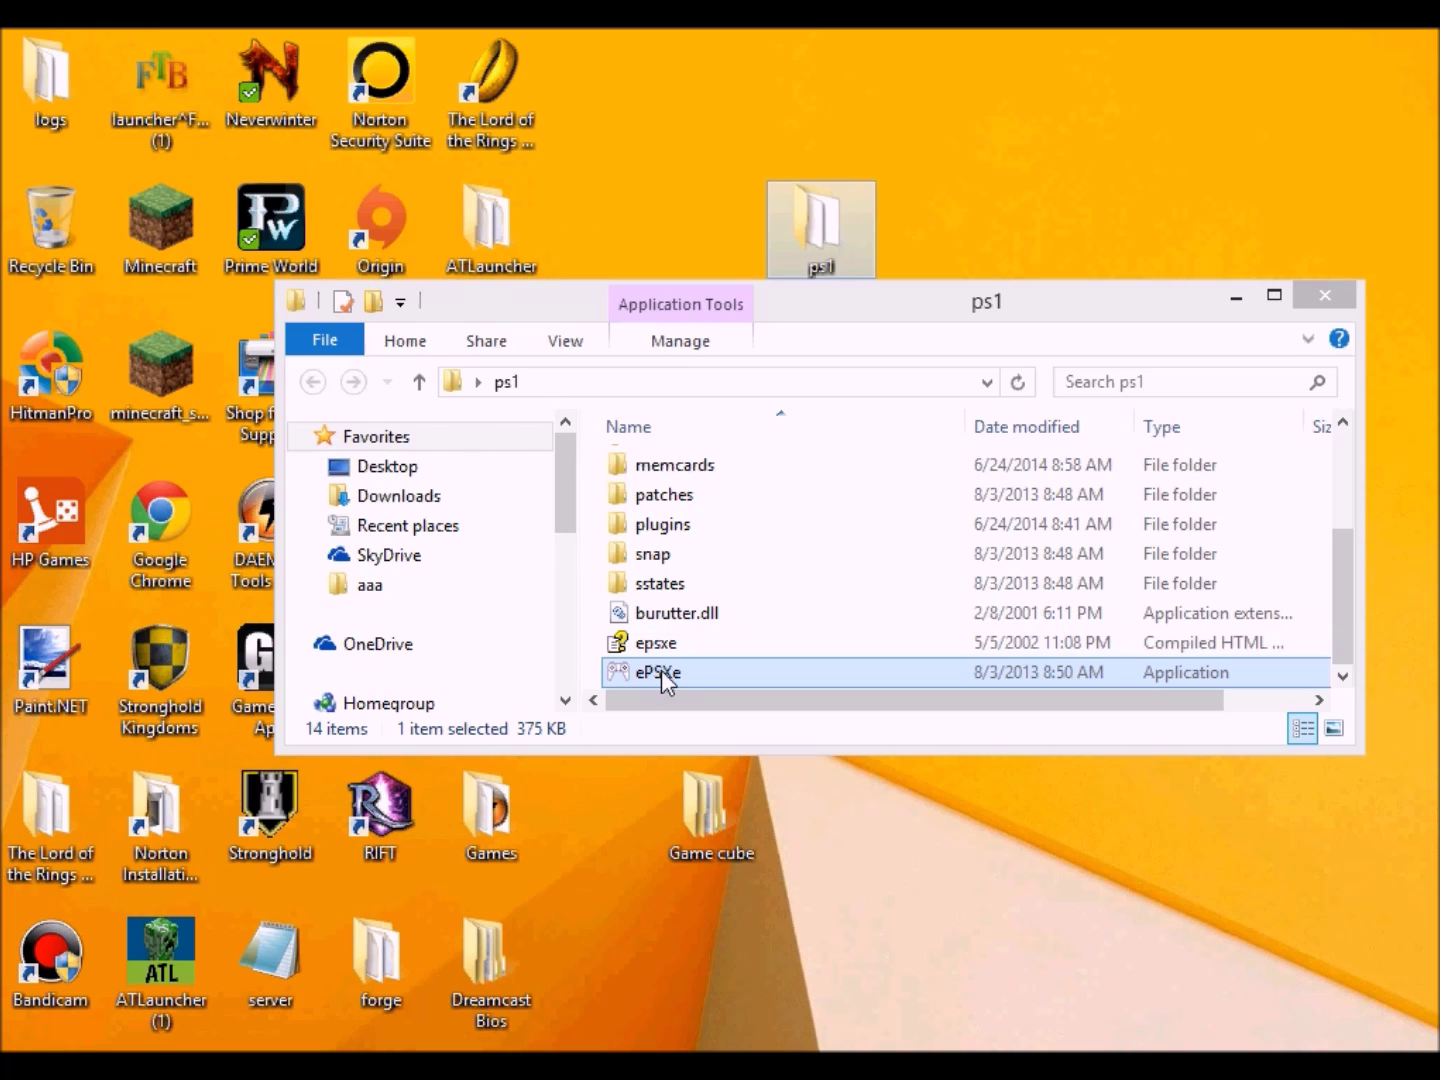
double_click(661, 670)
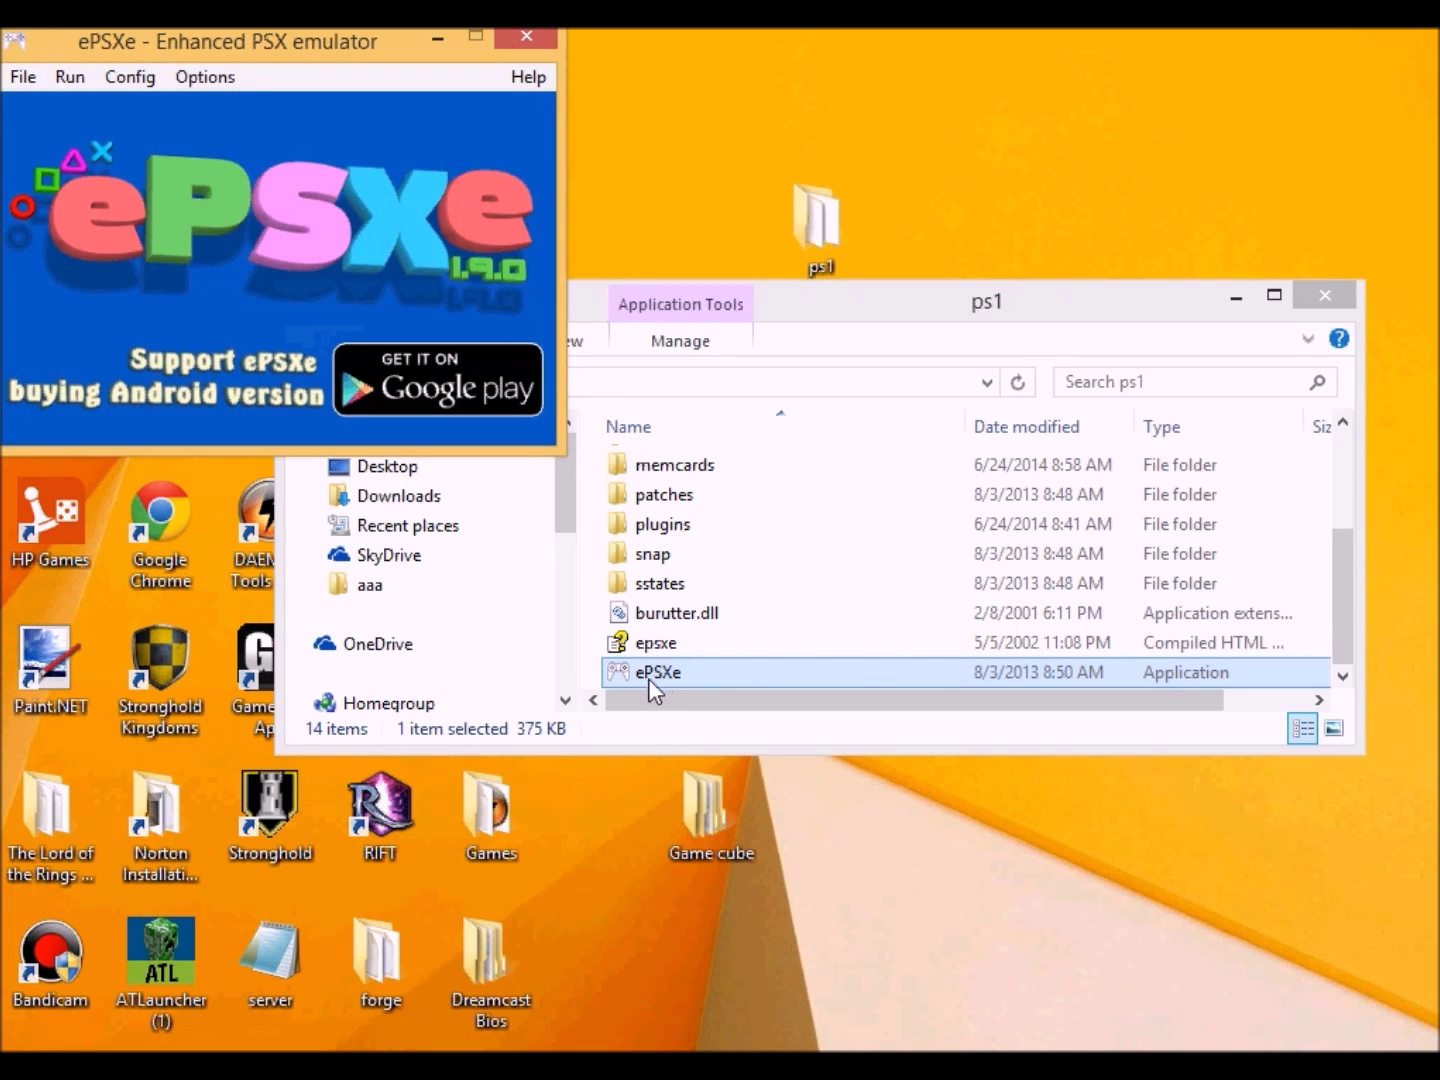
left_click(140, 78)
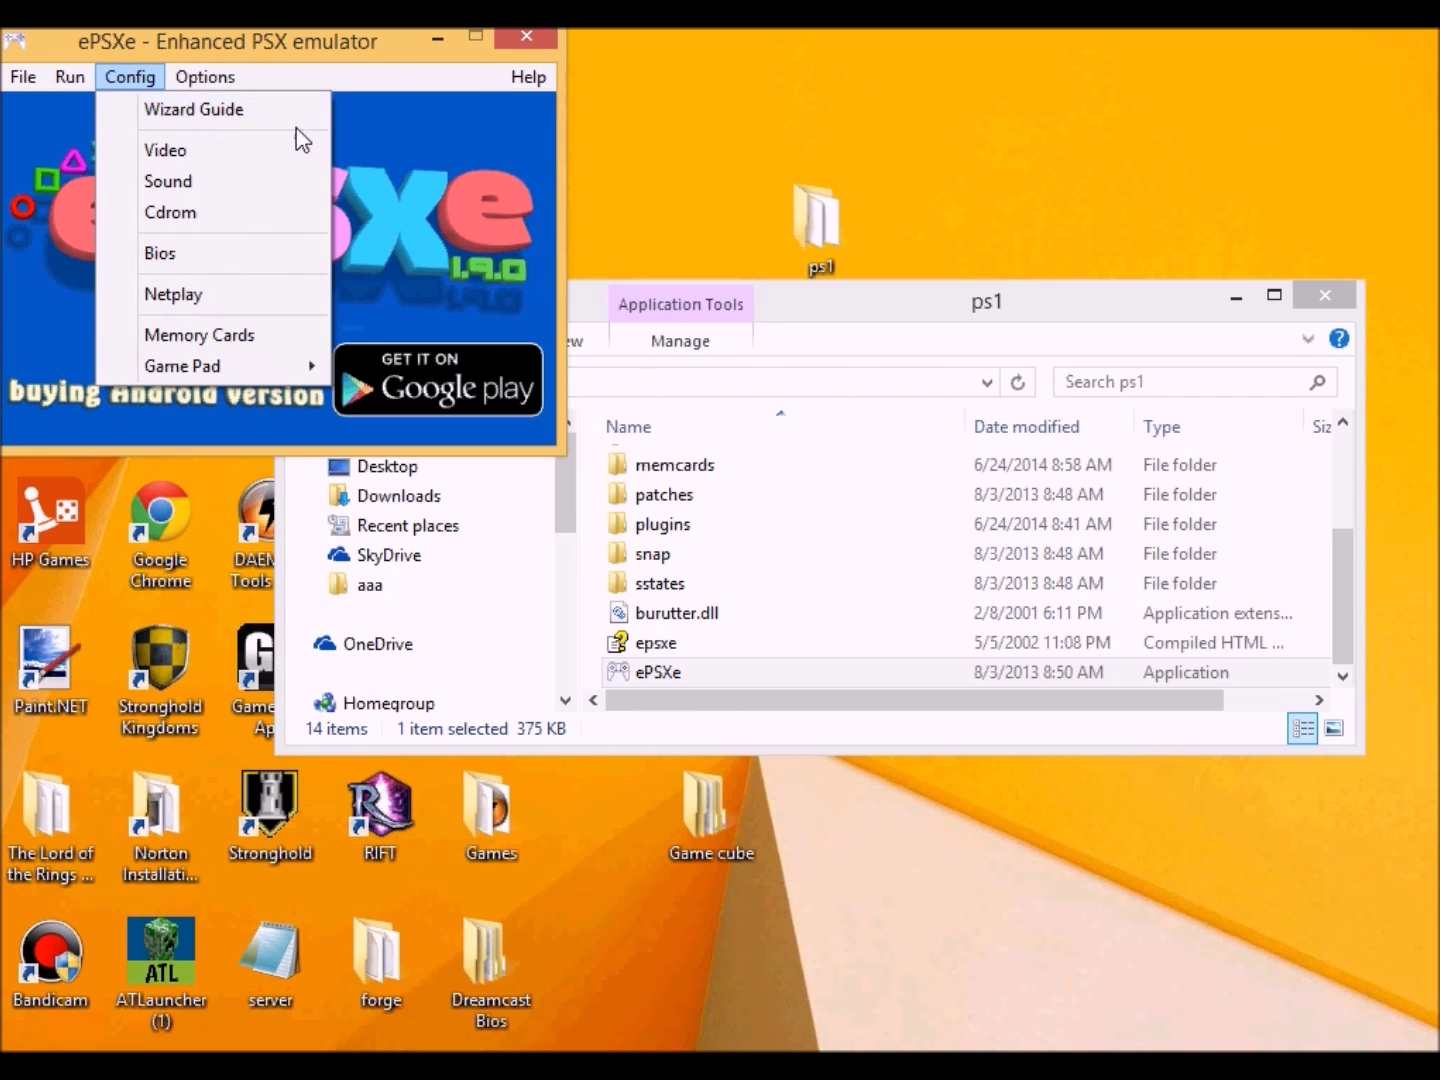
left_click(239, 113)
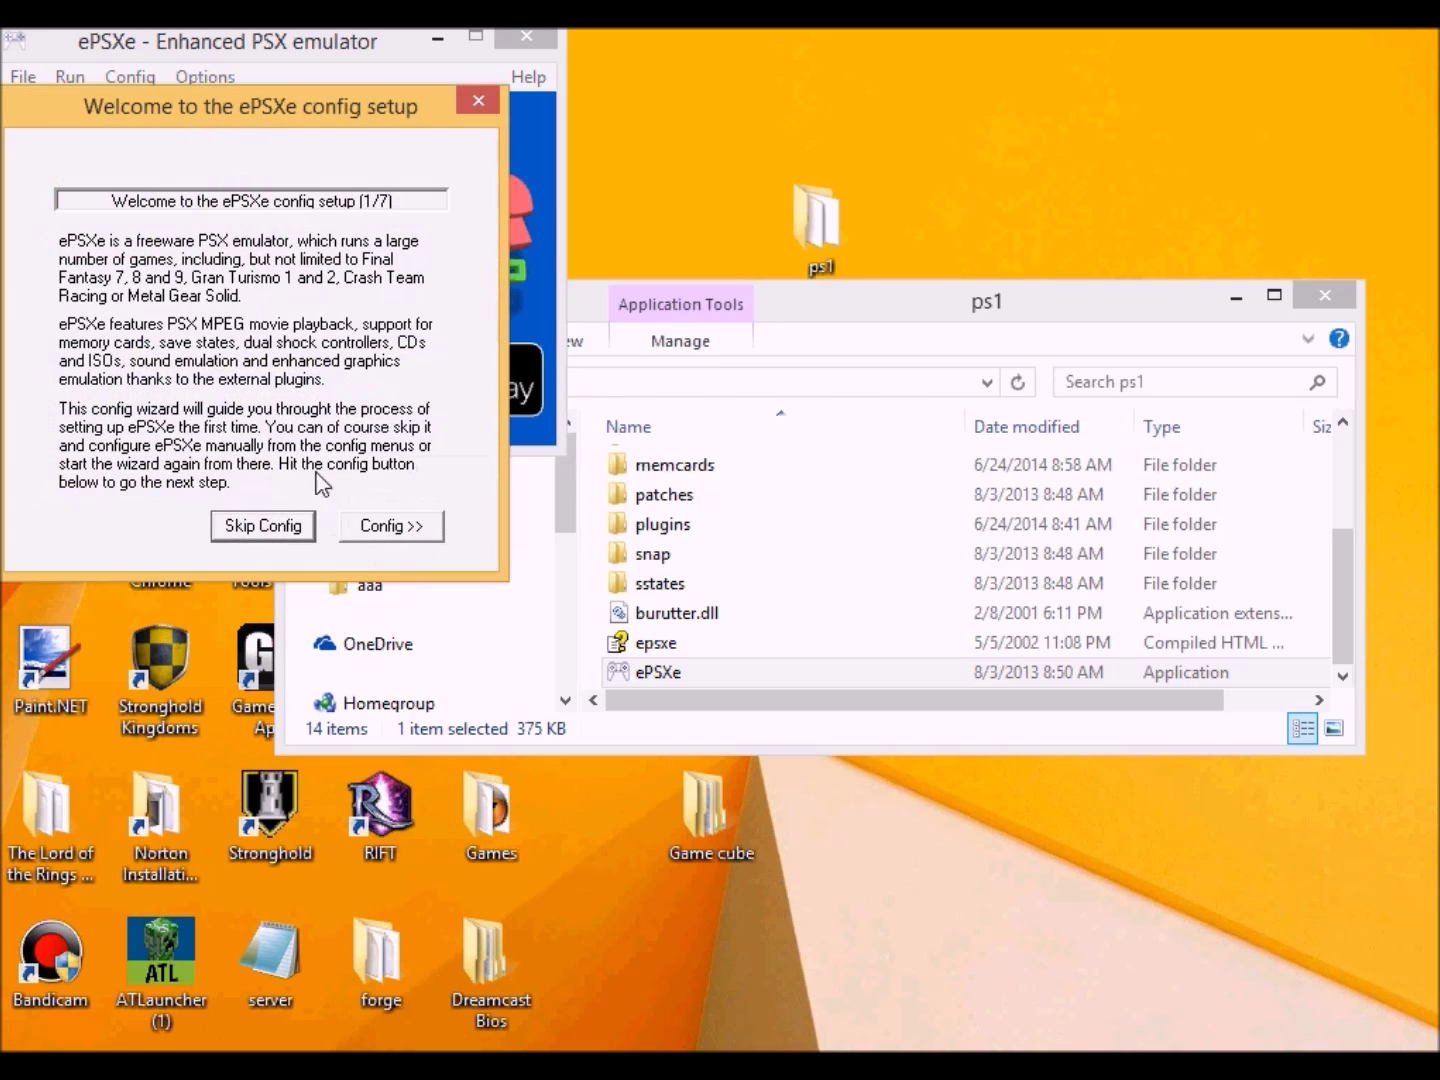
Step: Advance the wizard to the BIOS step and open the ps1 bios folder in Explorer
left_click(373, 540)
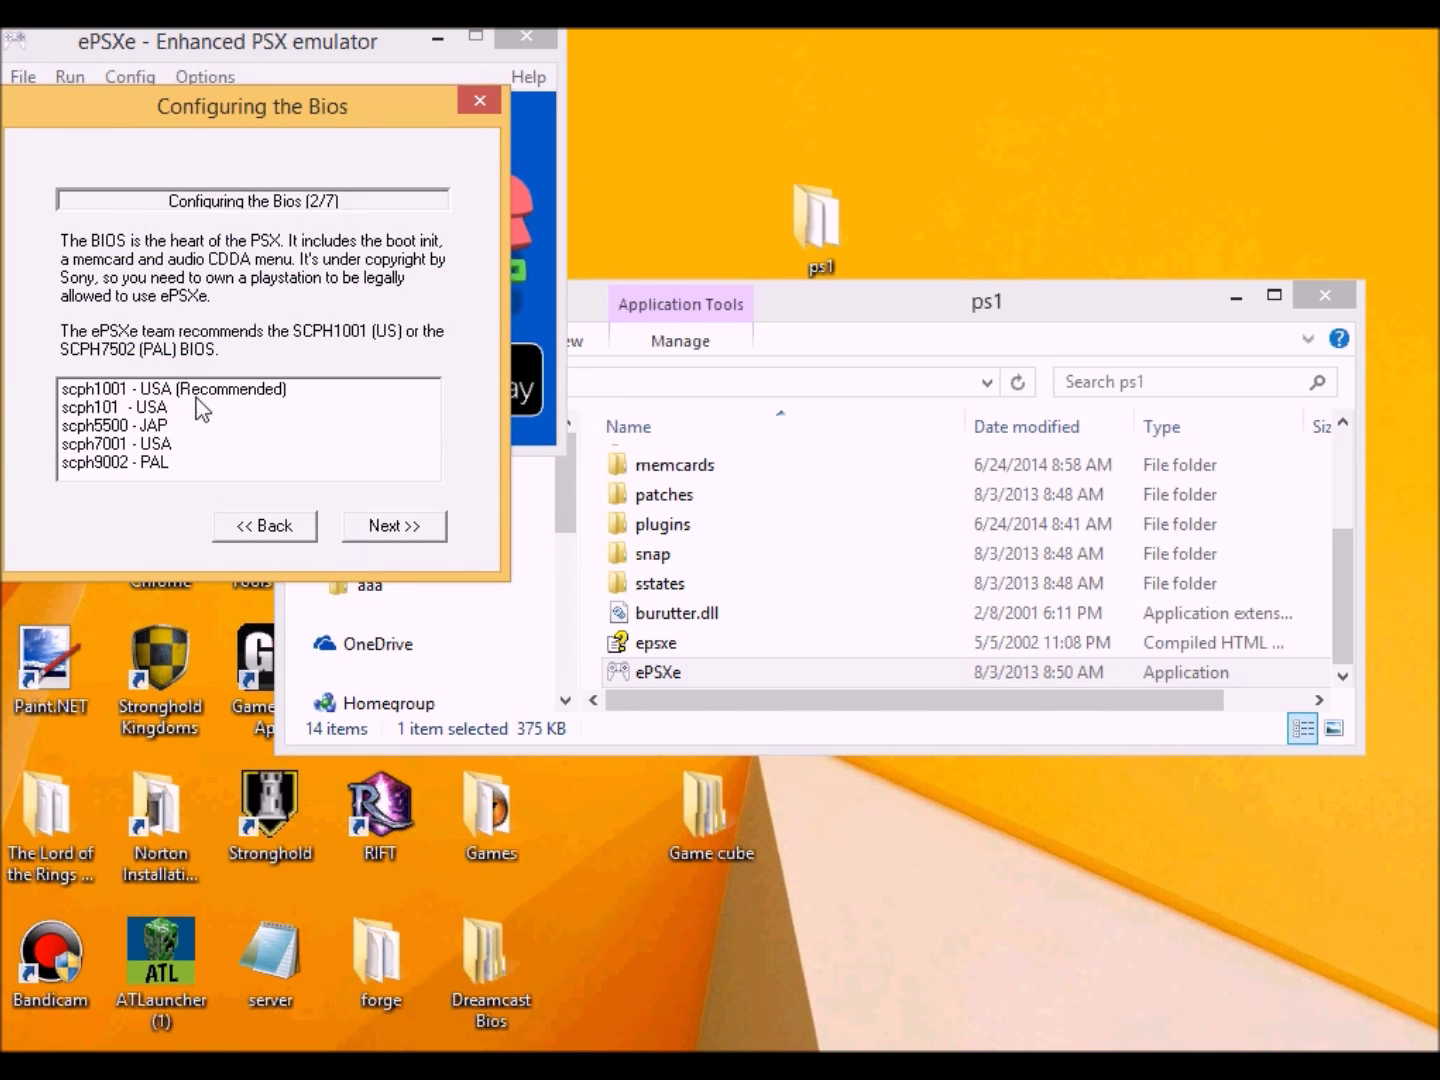
left_click_drag(1345, 576, 1345, 484)
left_click(157, 106)
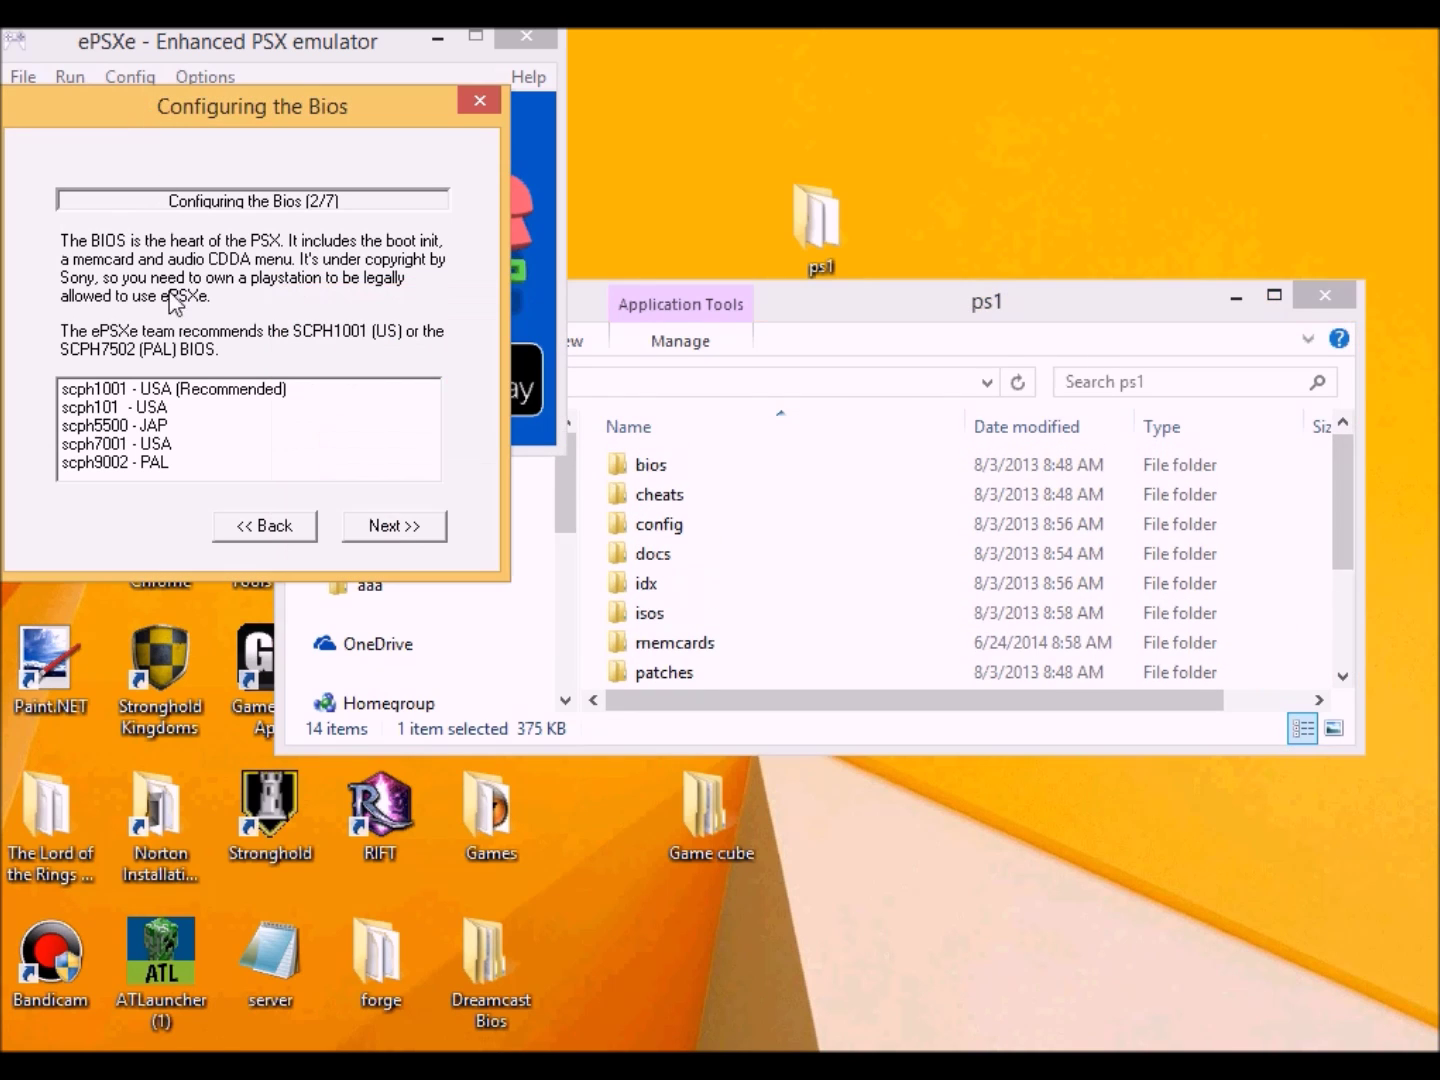
double_click(623, 468)
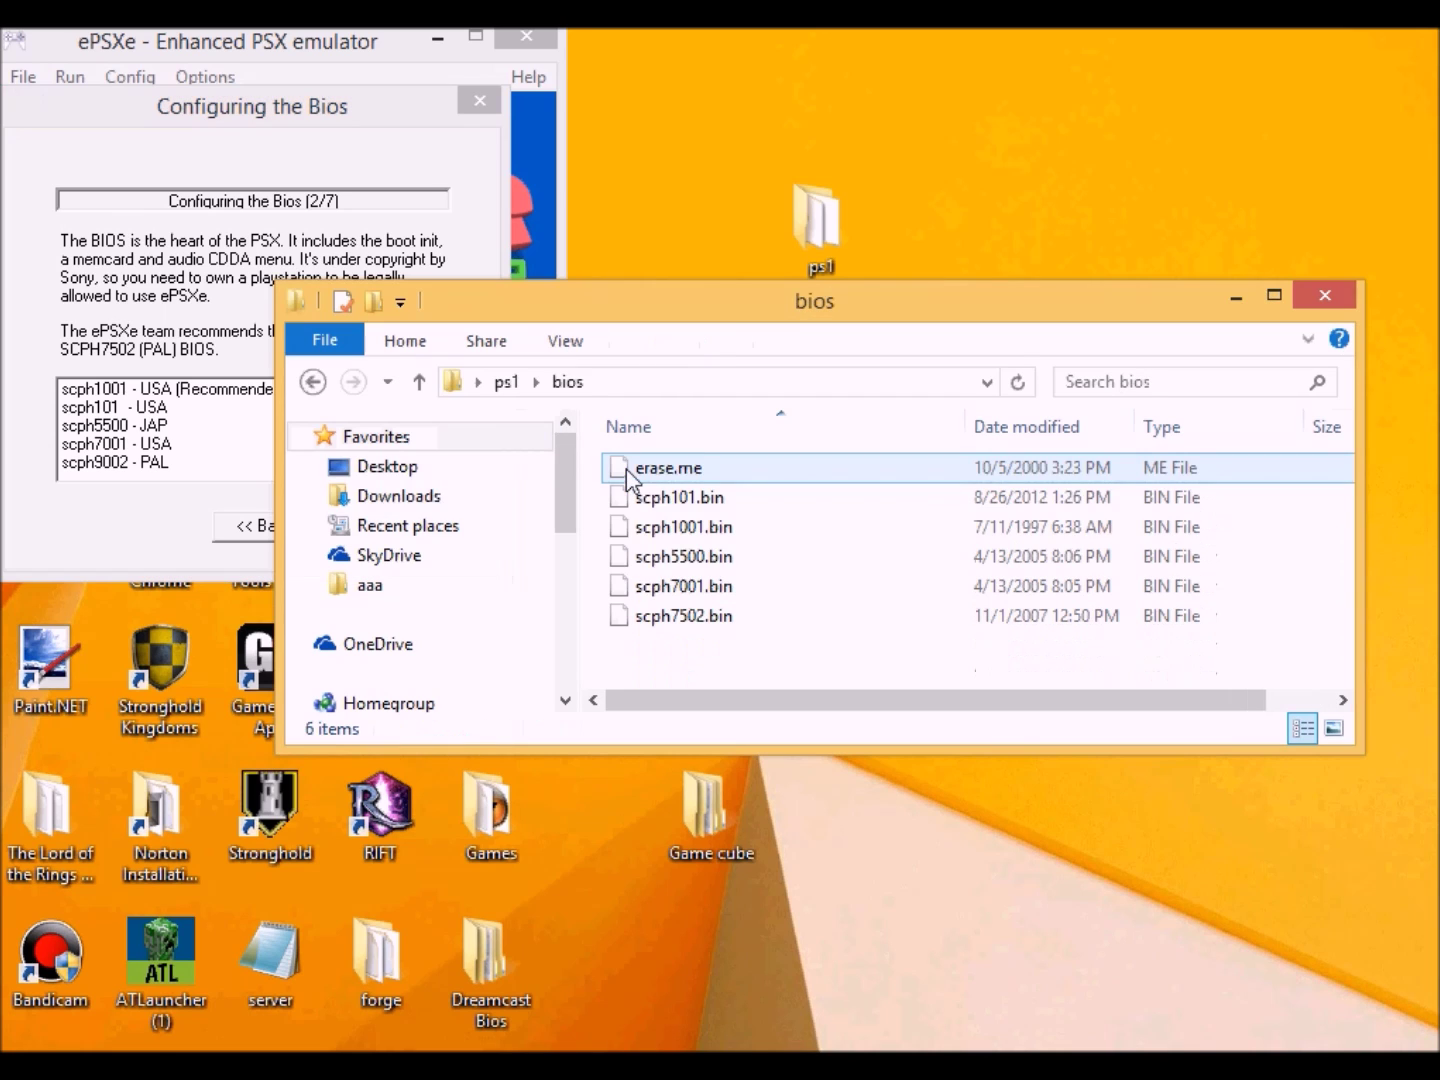
left_click(653, 588)
left_click(752, 503)
Step: Review the available BIOS files, then select 'scph1001 - USA (Recommended)' in the wizard
left_click(739, 558)
left_click(744, 615)
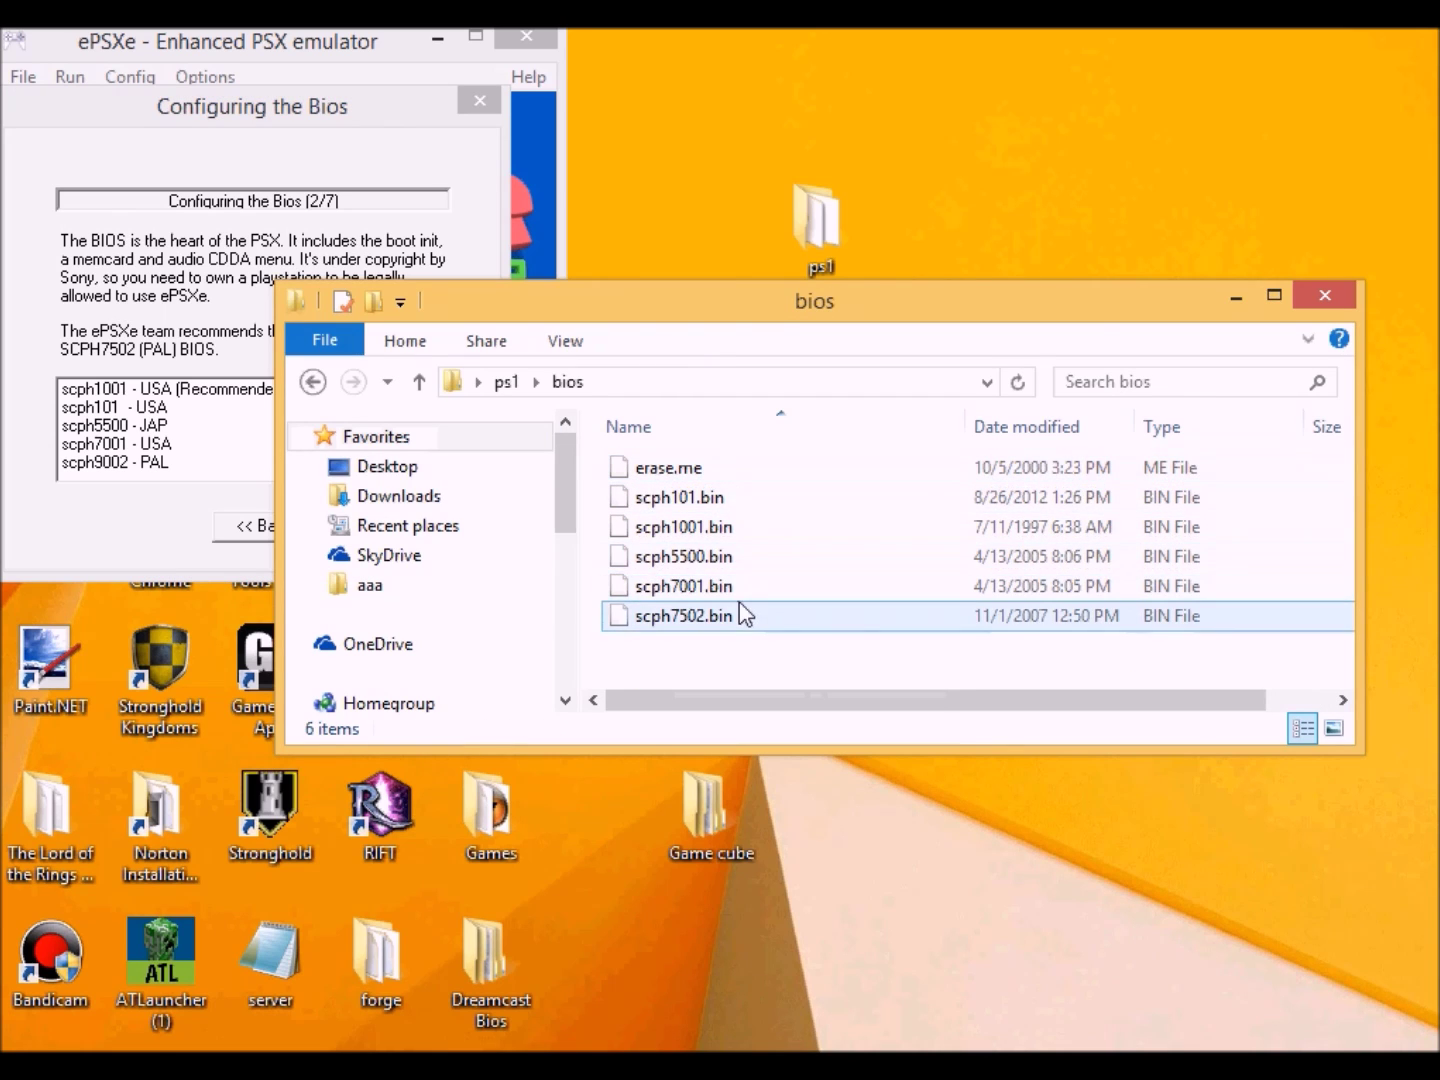
left_click(730, 558)
left_click(724, 527)
left_click(720, 500)
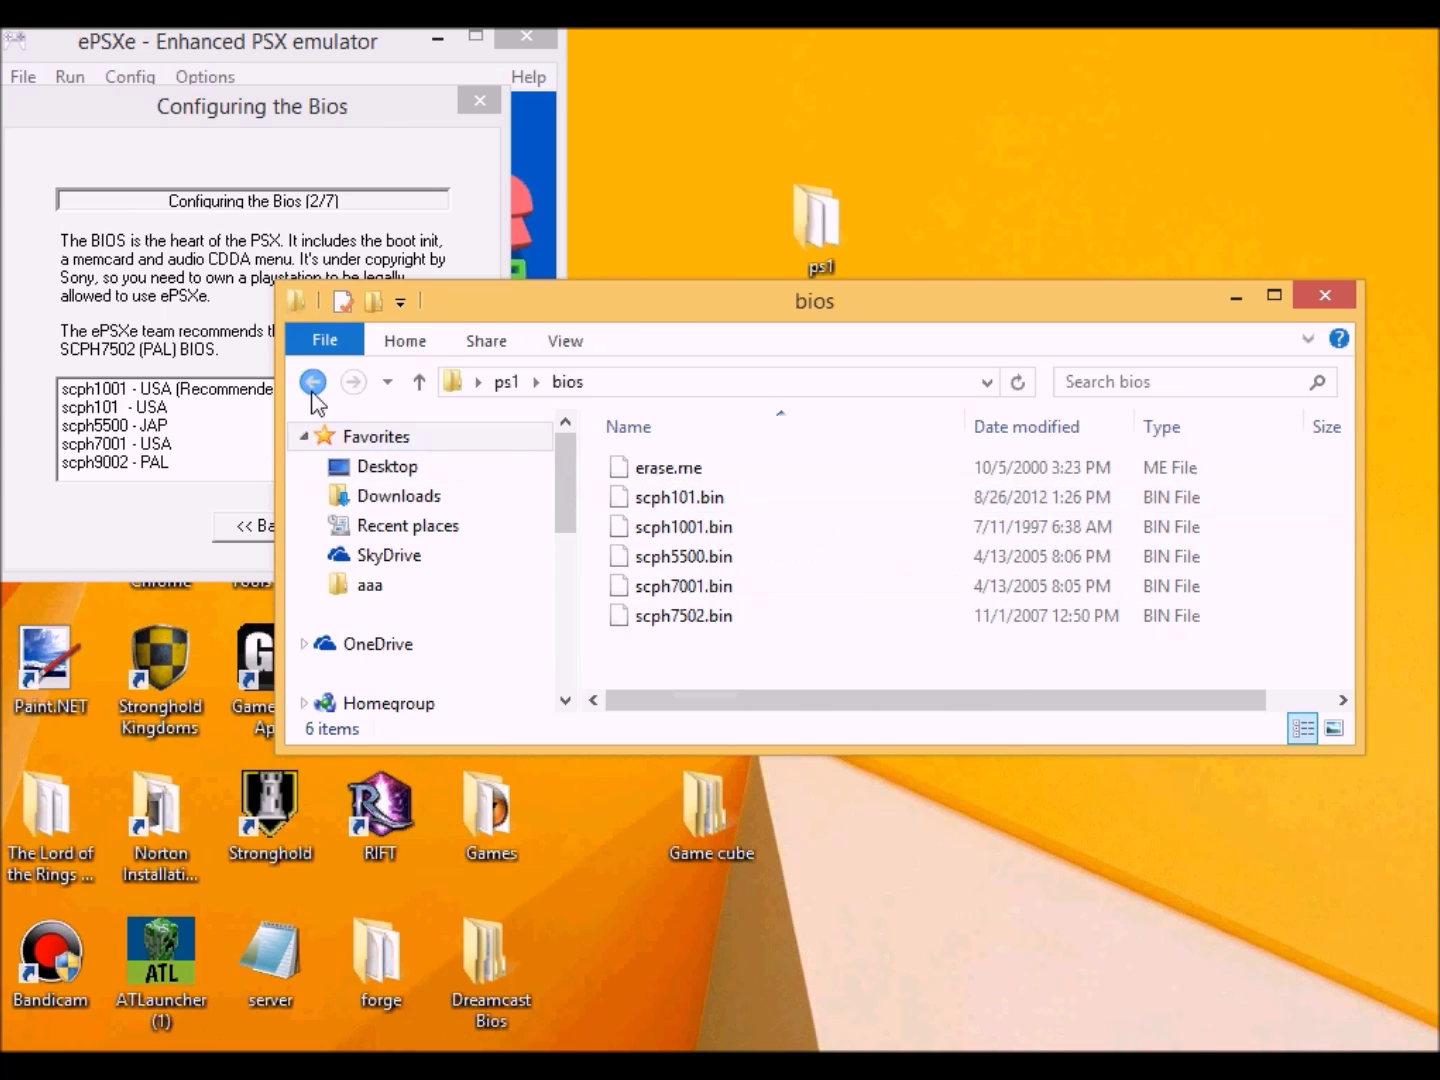
left_click(313, 382)
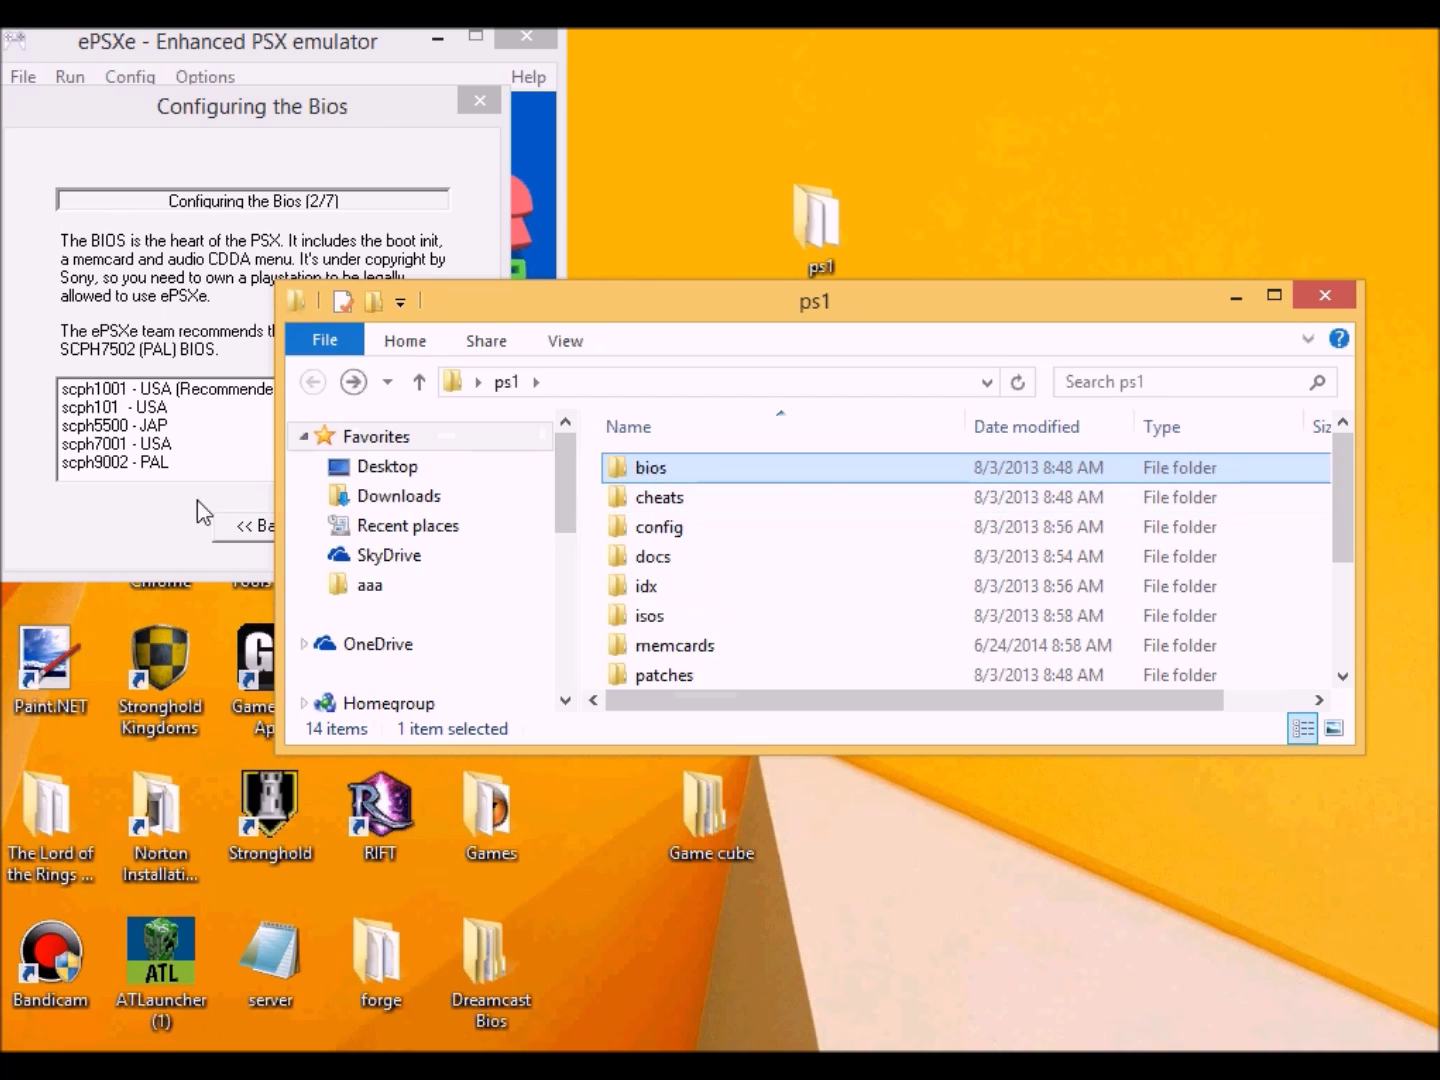
left_click(194, 391)
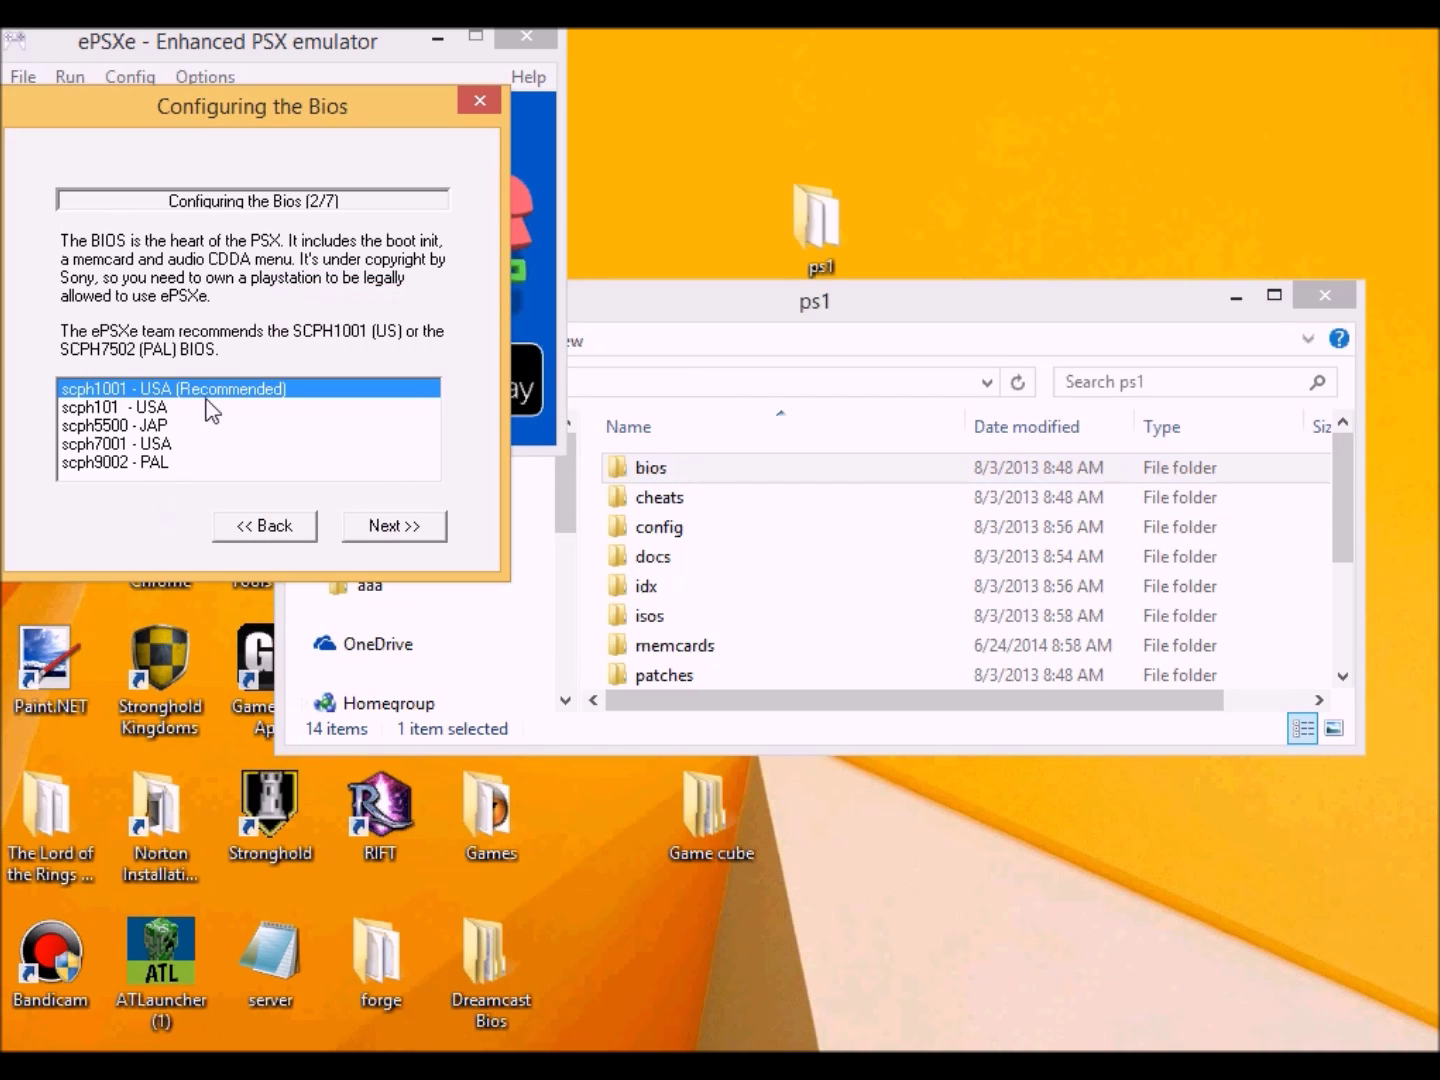
Step: Accept the BIOS, Pete's OpenGL2 video, ePSXe SPU sound and WNT/W2K CD-ROM pages to reach Pads (6/7)
left_click(393, 525)
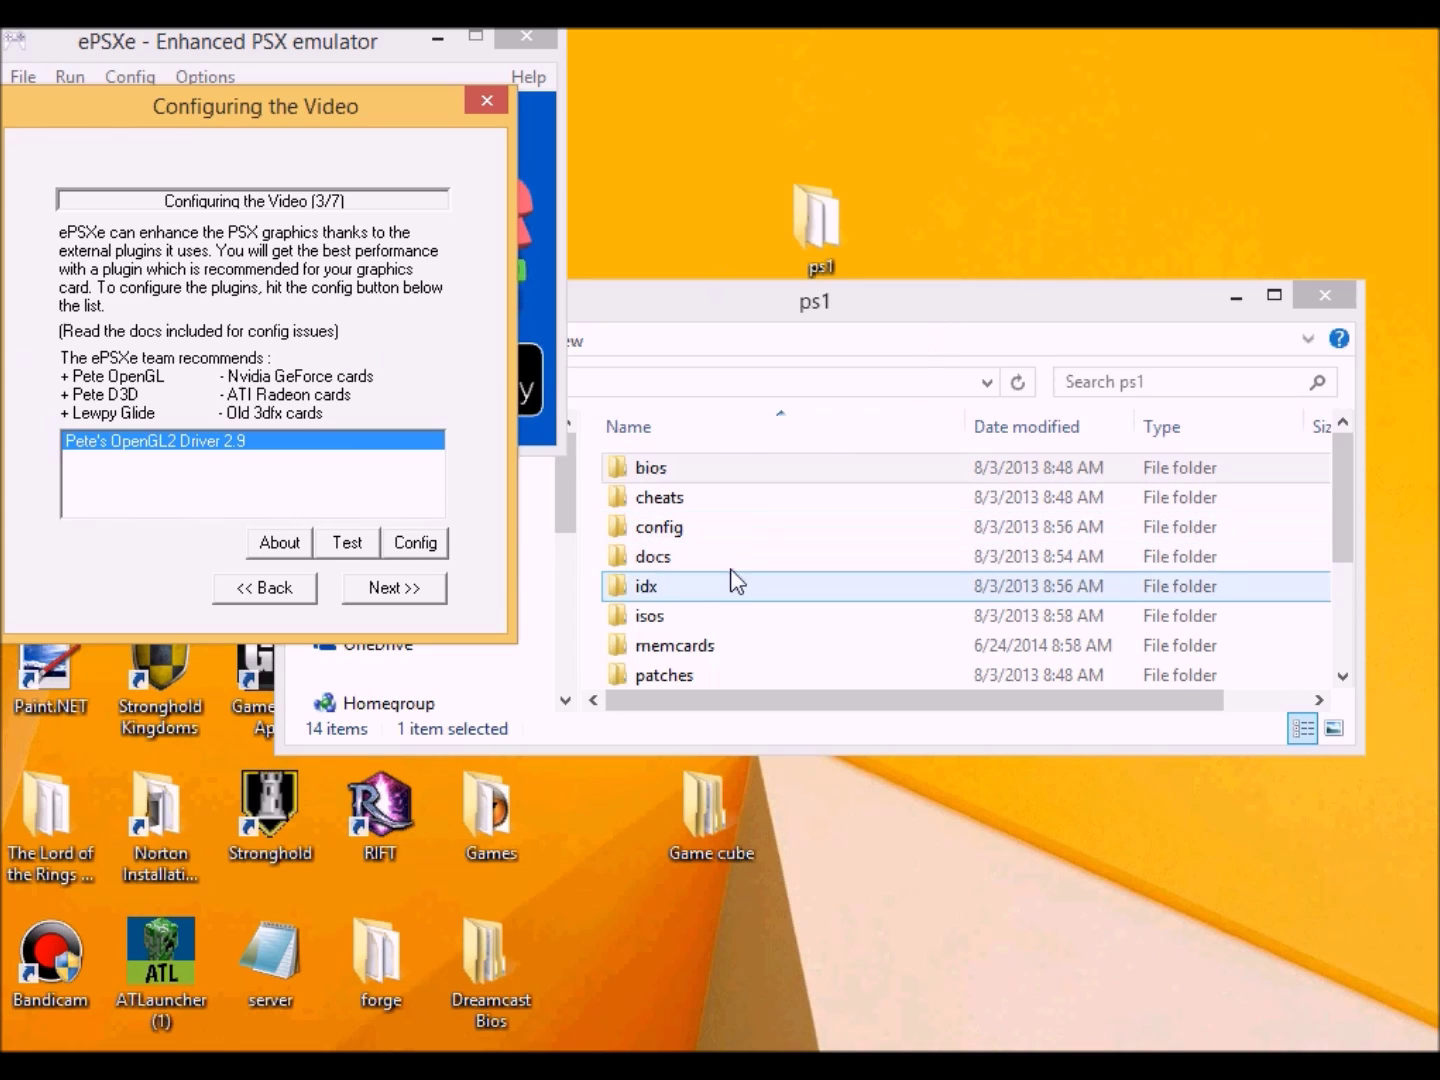
left_click(395, 590)
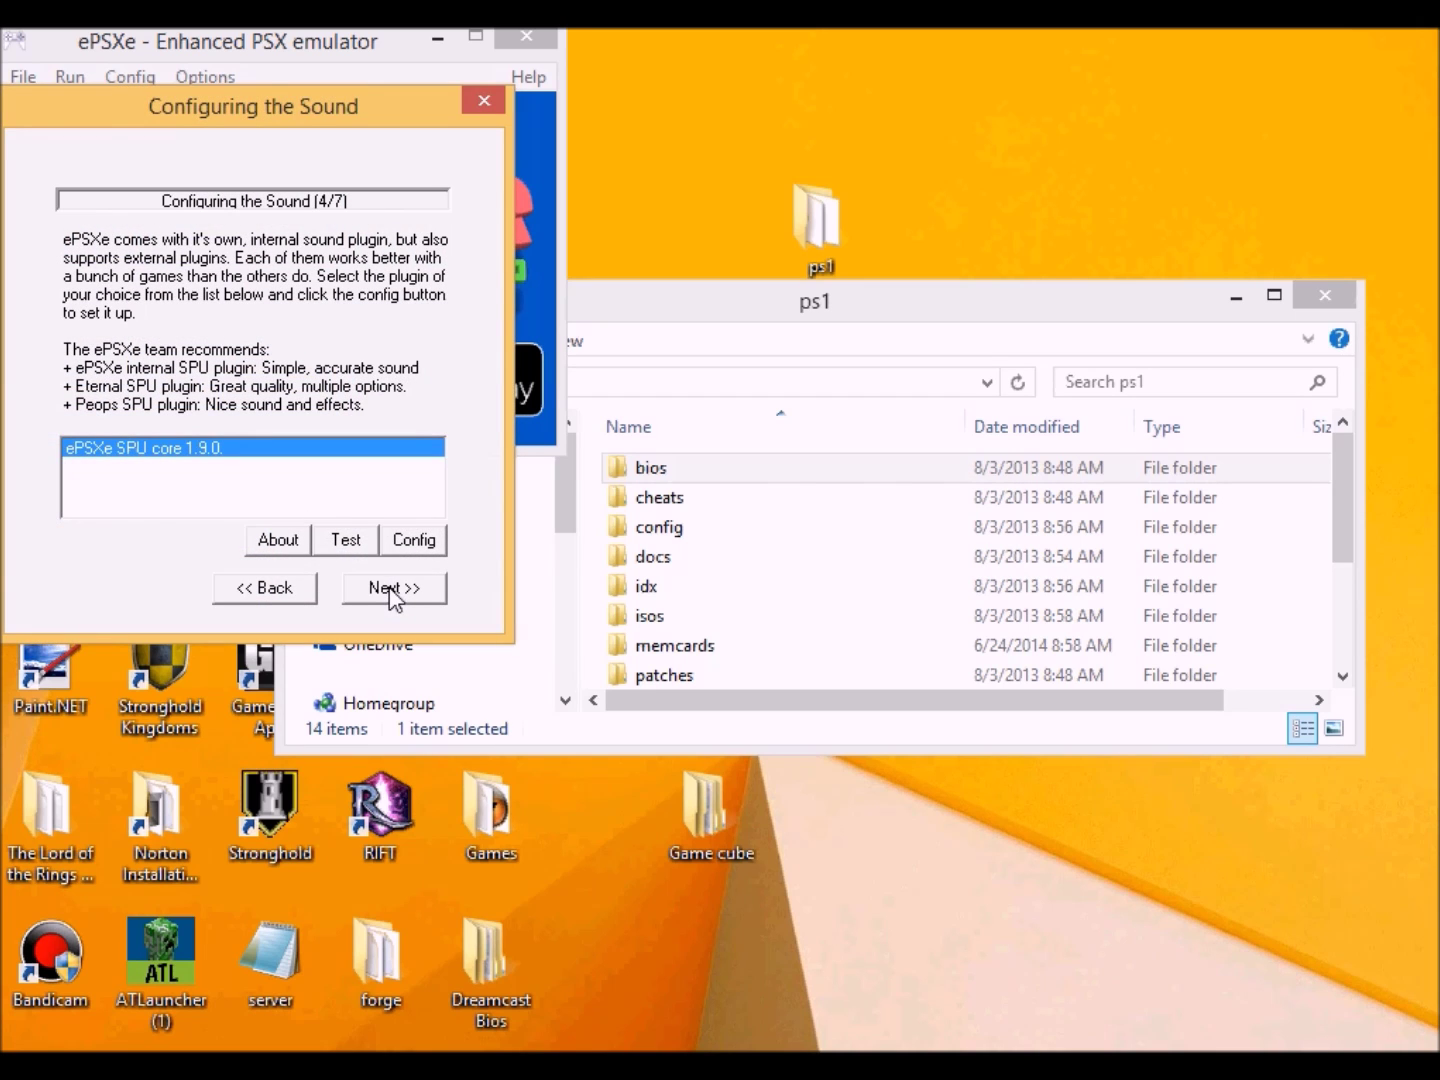
left_click(392, 589)
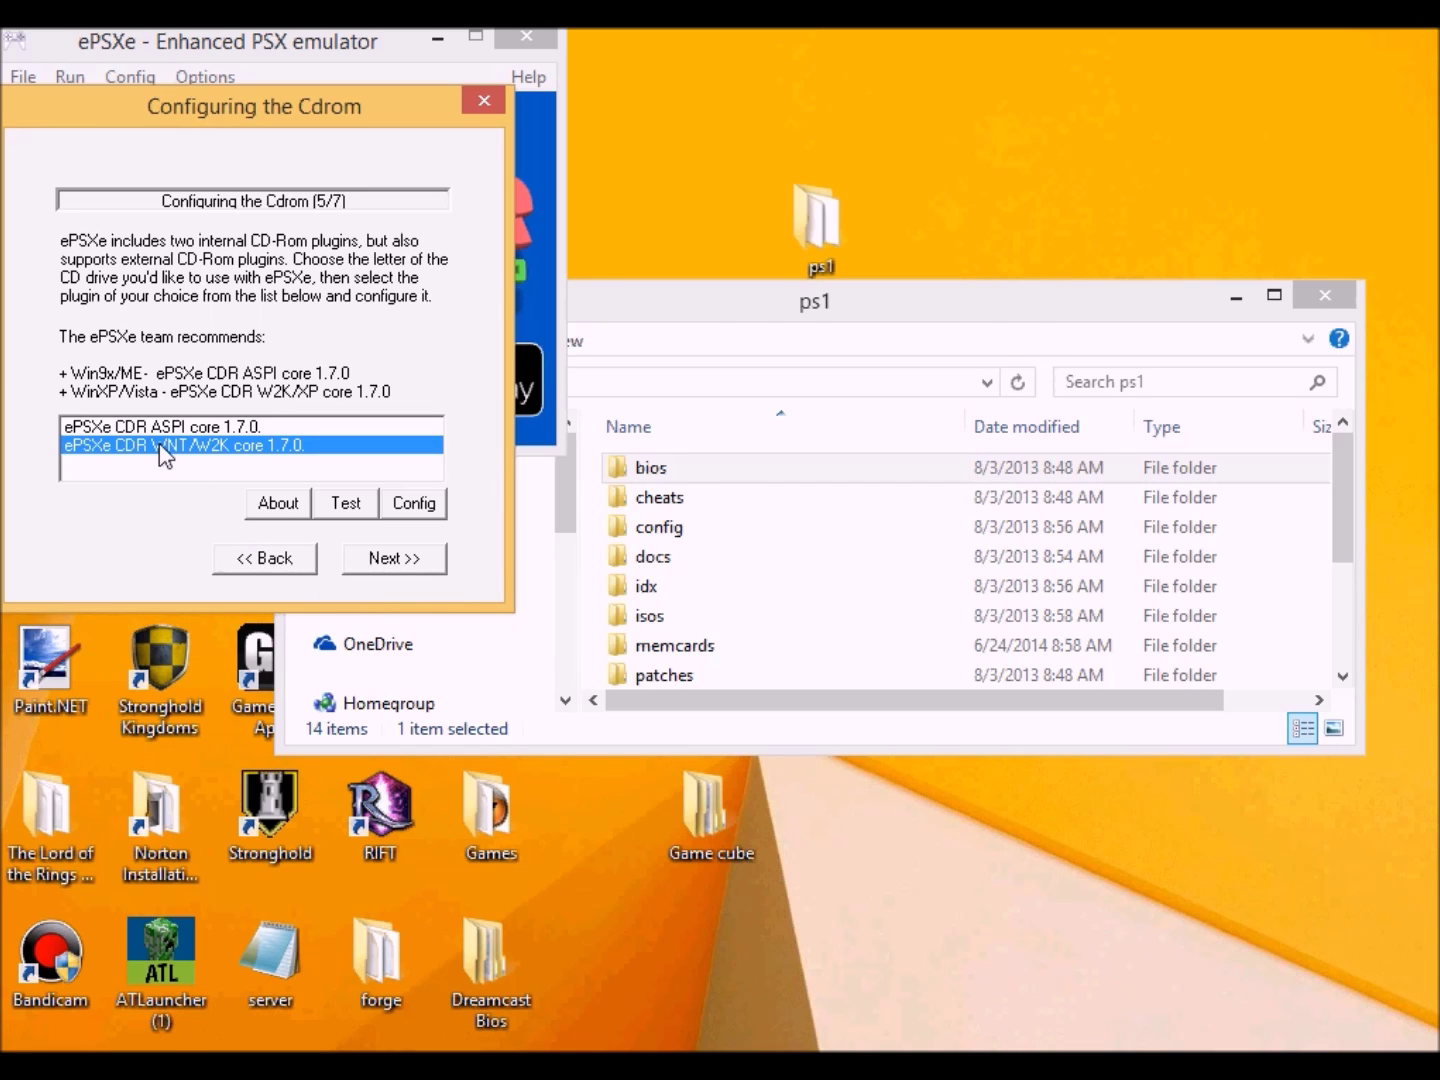
left_click(396, 563)
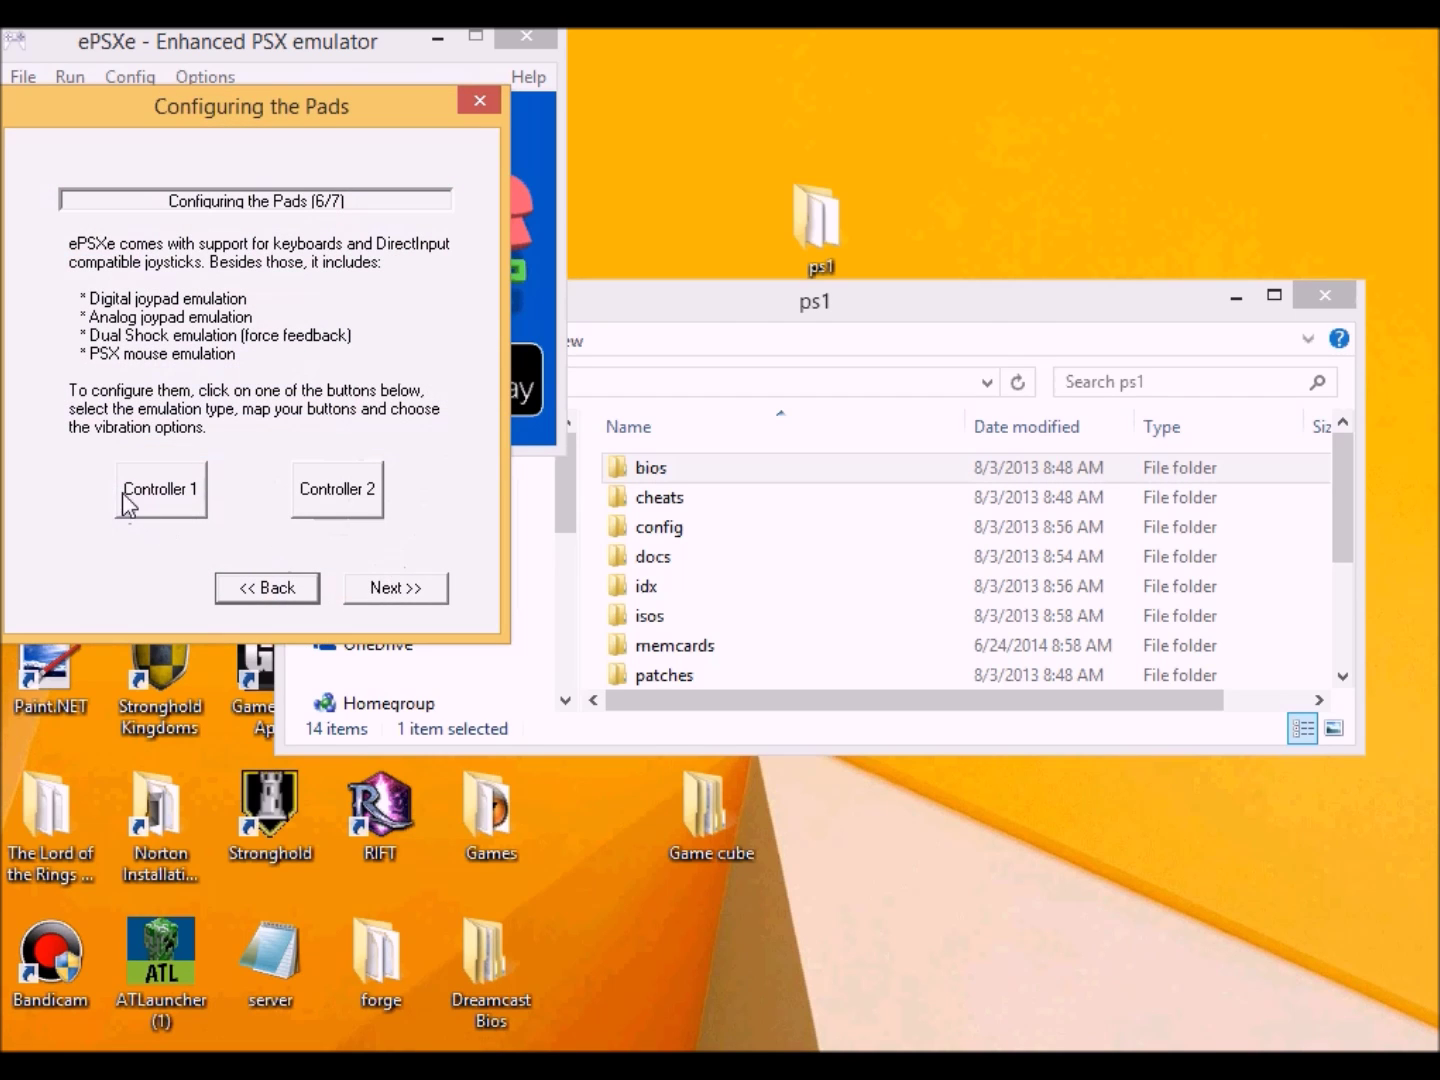
Step: Set Controller 1's pad type to [SCPH-1080] Digital, after briefly trying DualShock, and confirm
left_click(146, 492)
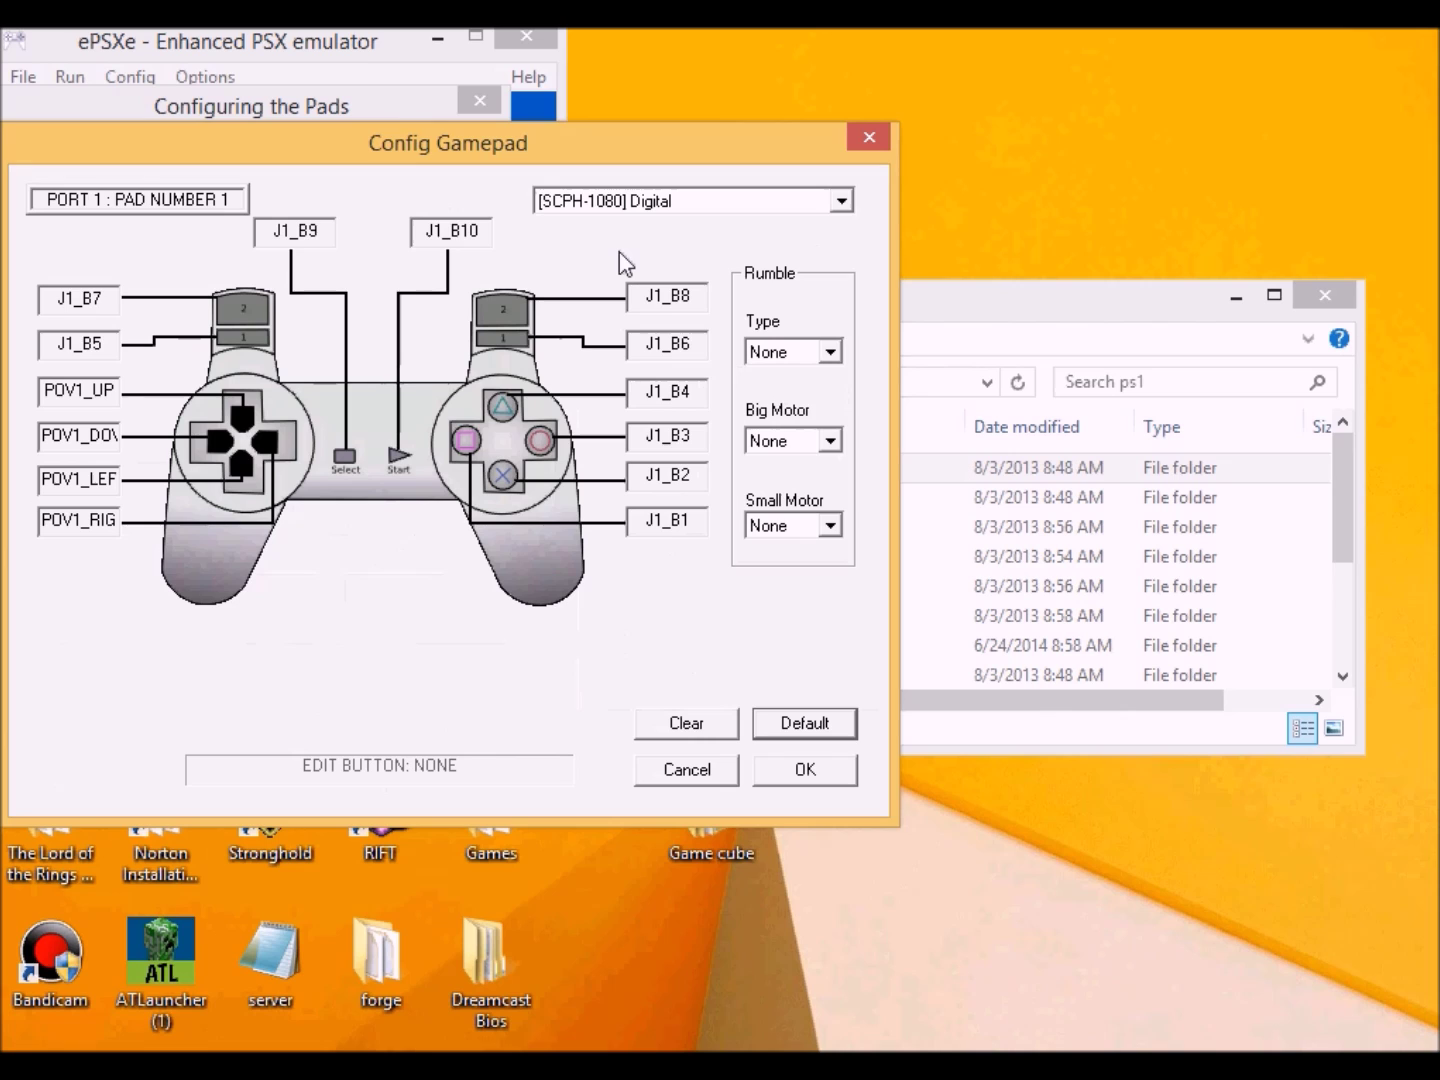
left_click(769, 205)
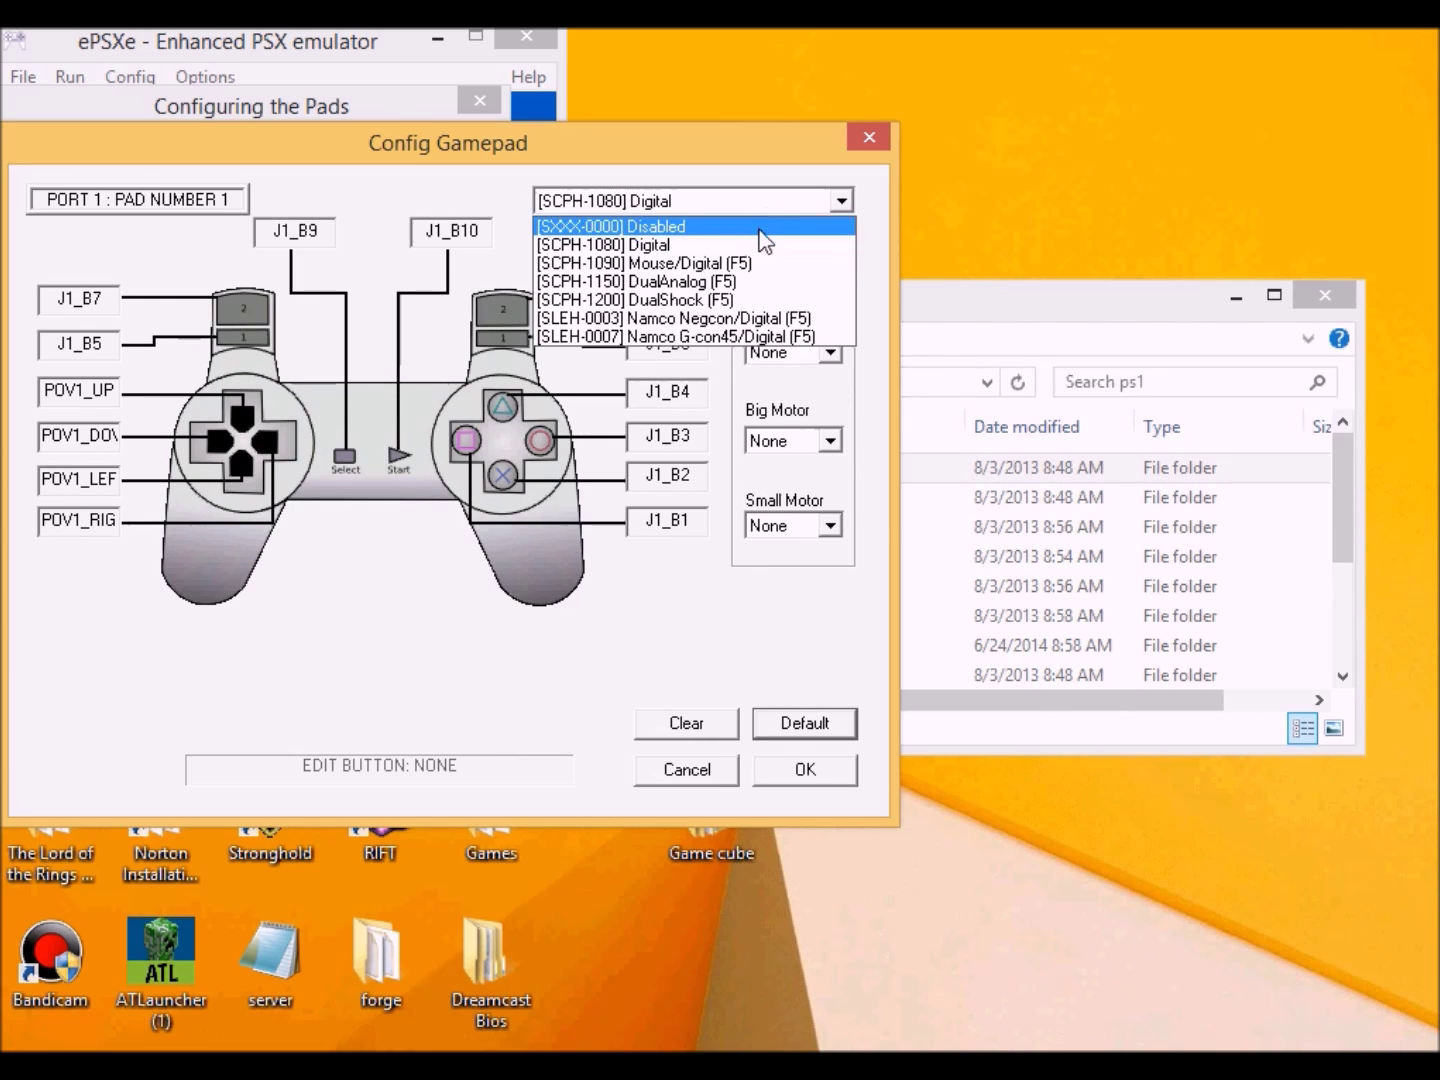
left_click(727, 299)
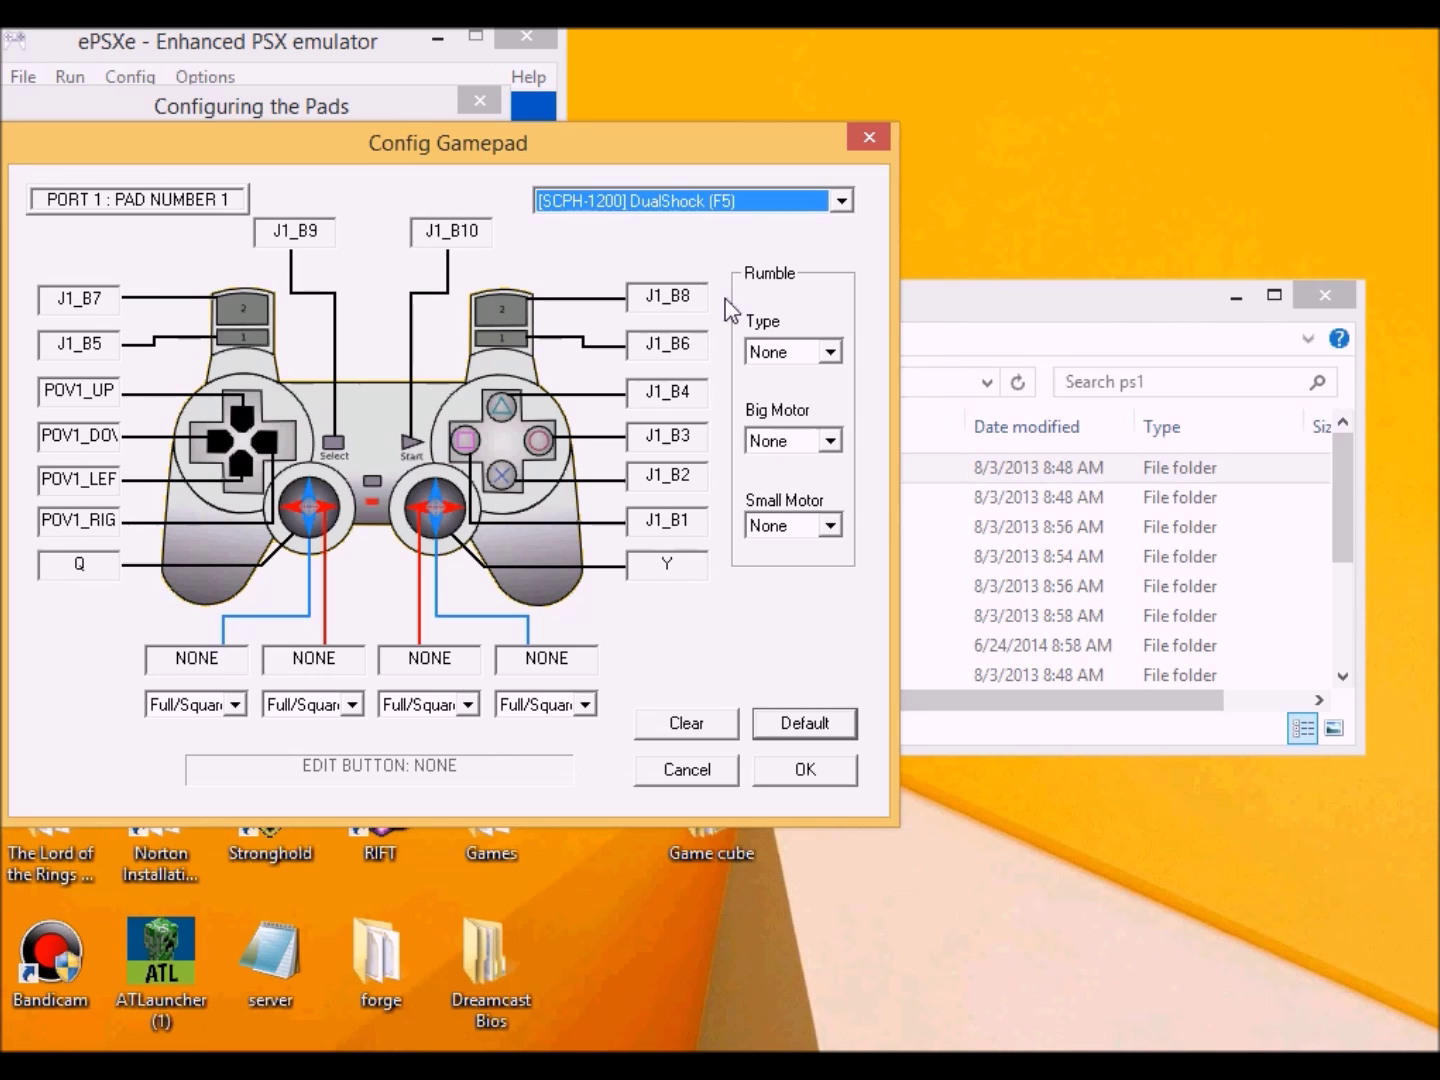
left_click(640, 202)
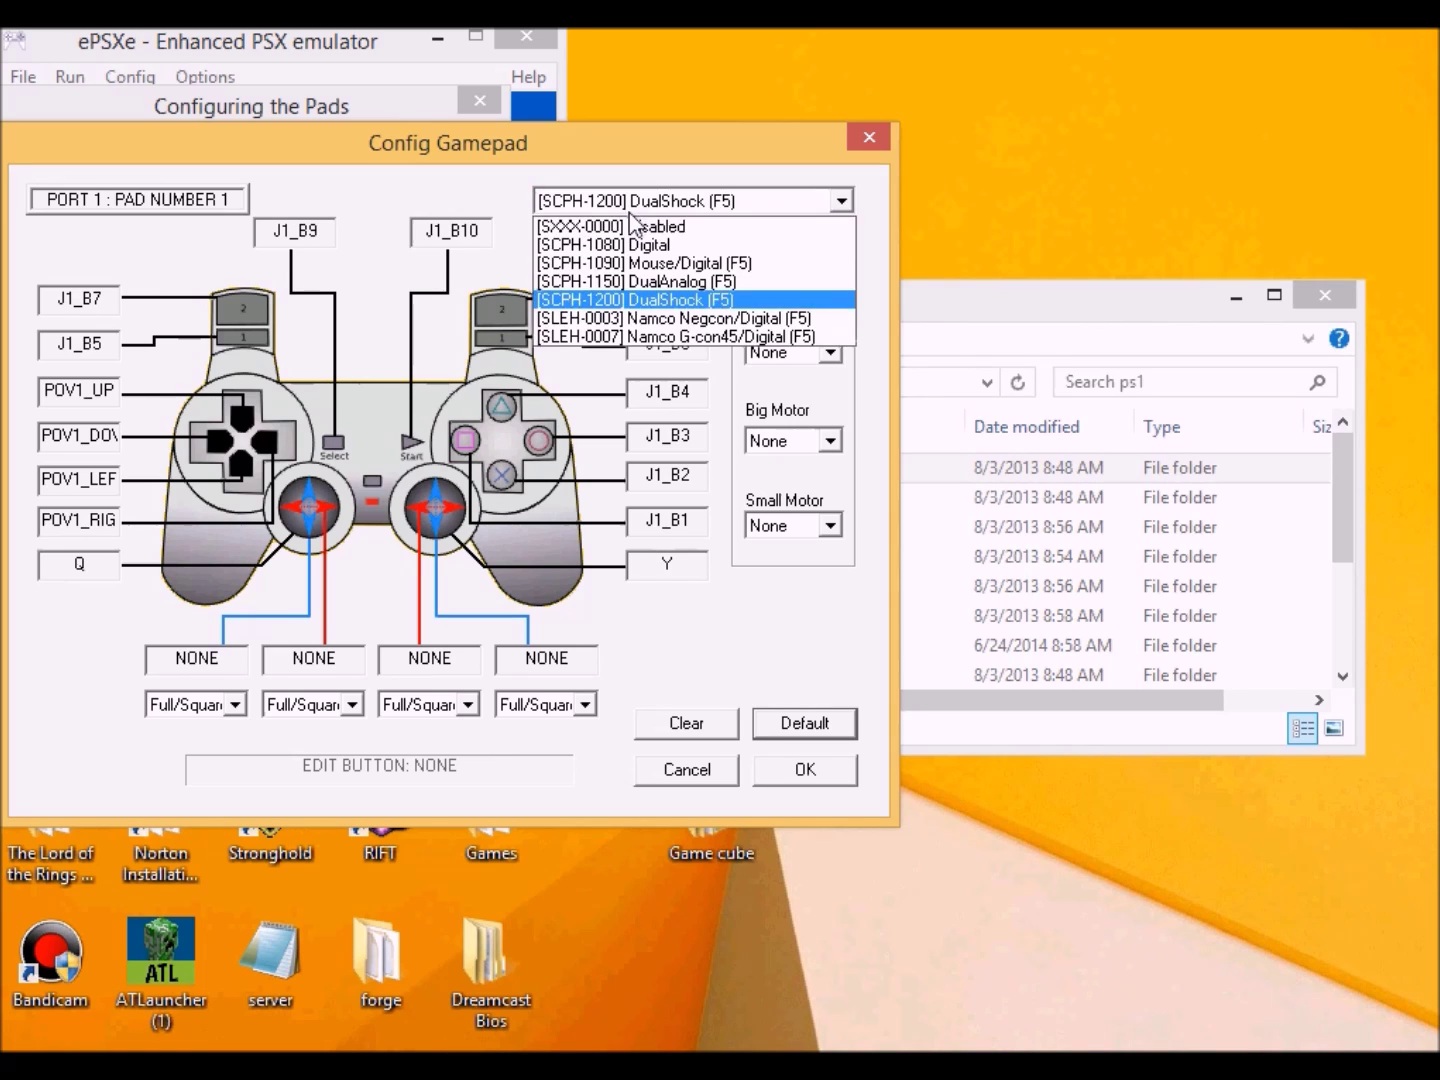
left_click(664, 252)
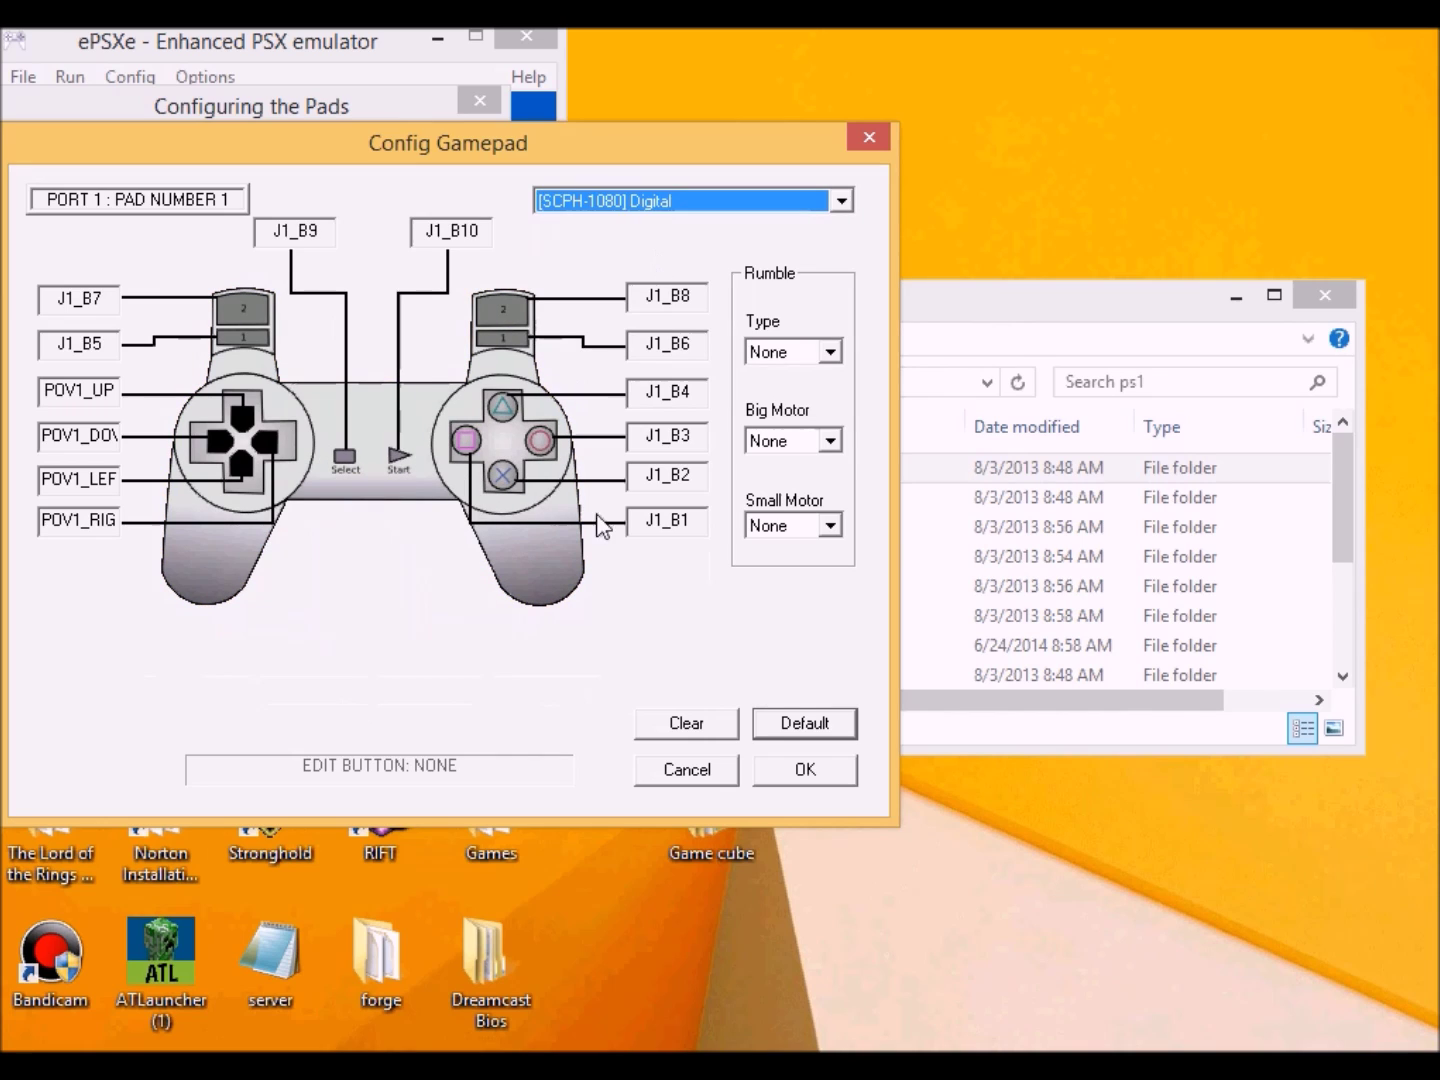
left_click(801, 782)
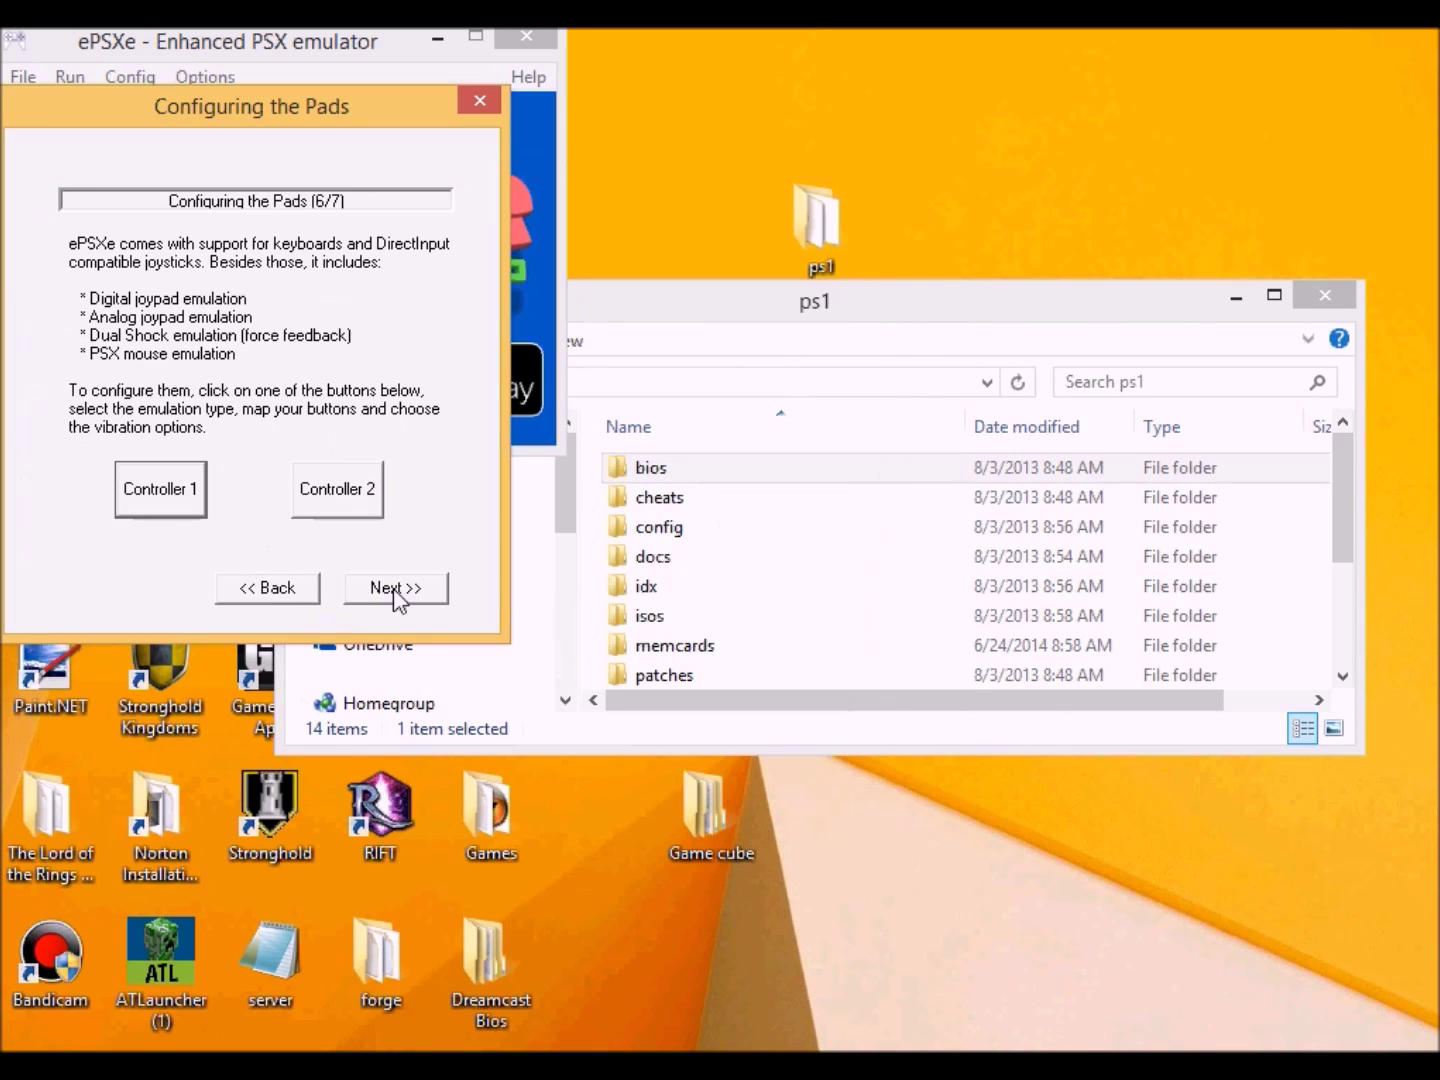
Step: Finish the wizard, then glance at Pete's OpenGL2 settings under Config > Video and close them unchanged
left_click(393, 588)
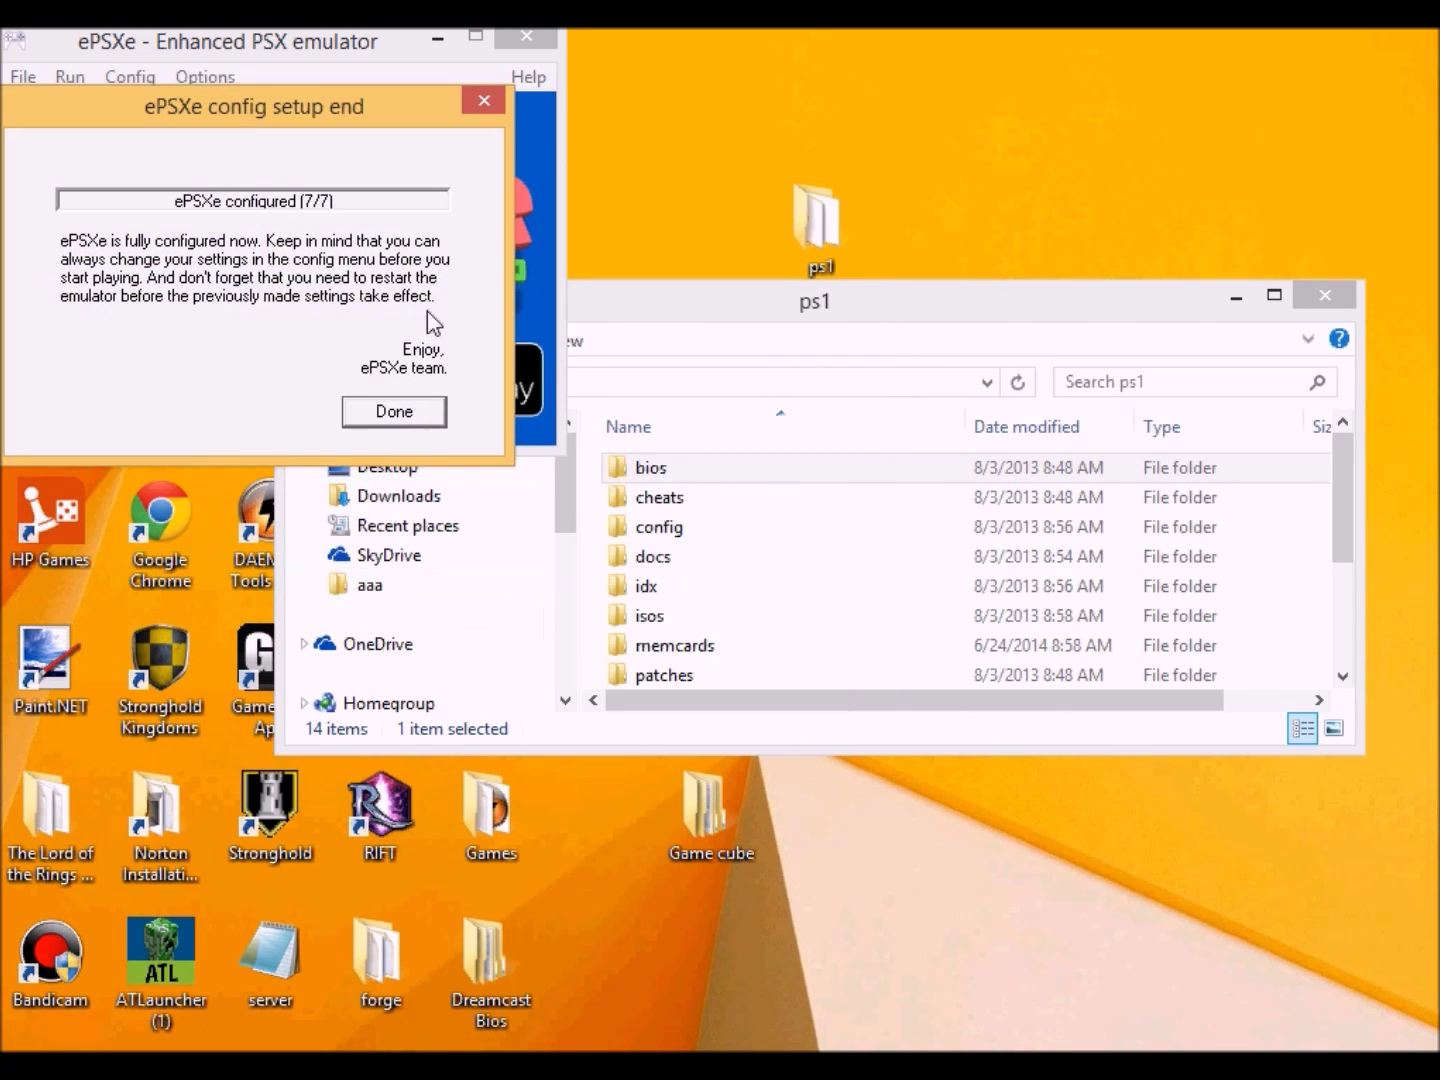
left_click(394, 411)
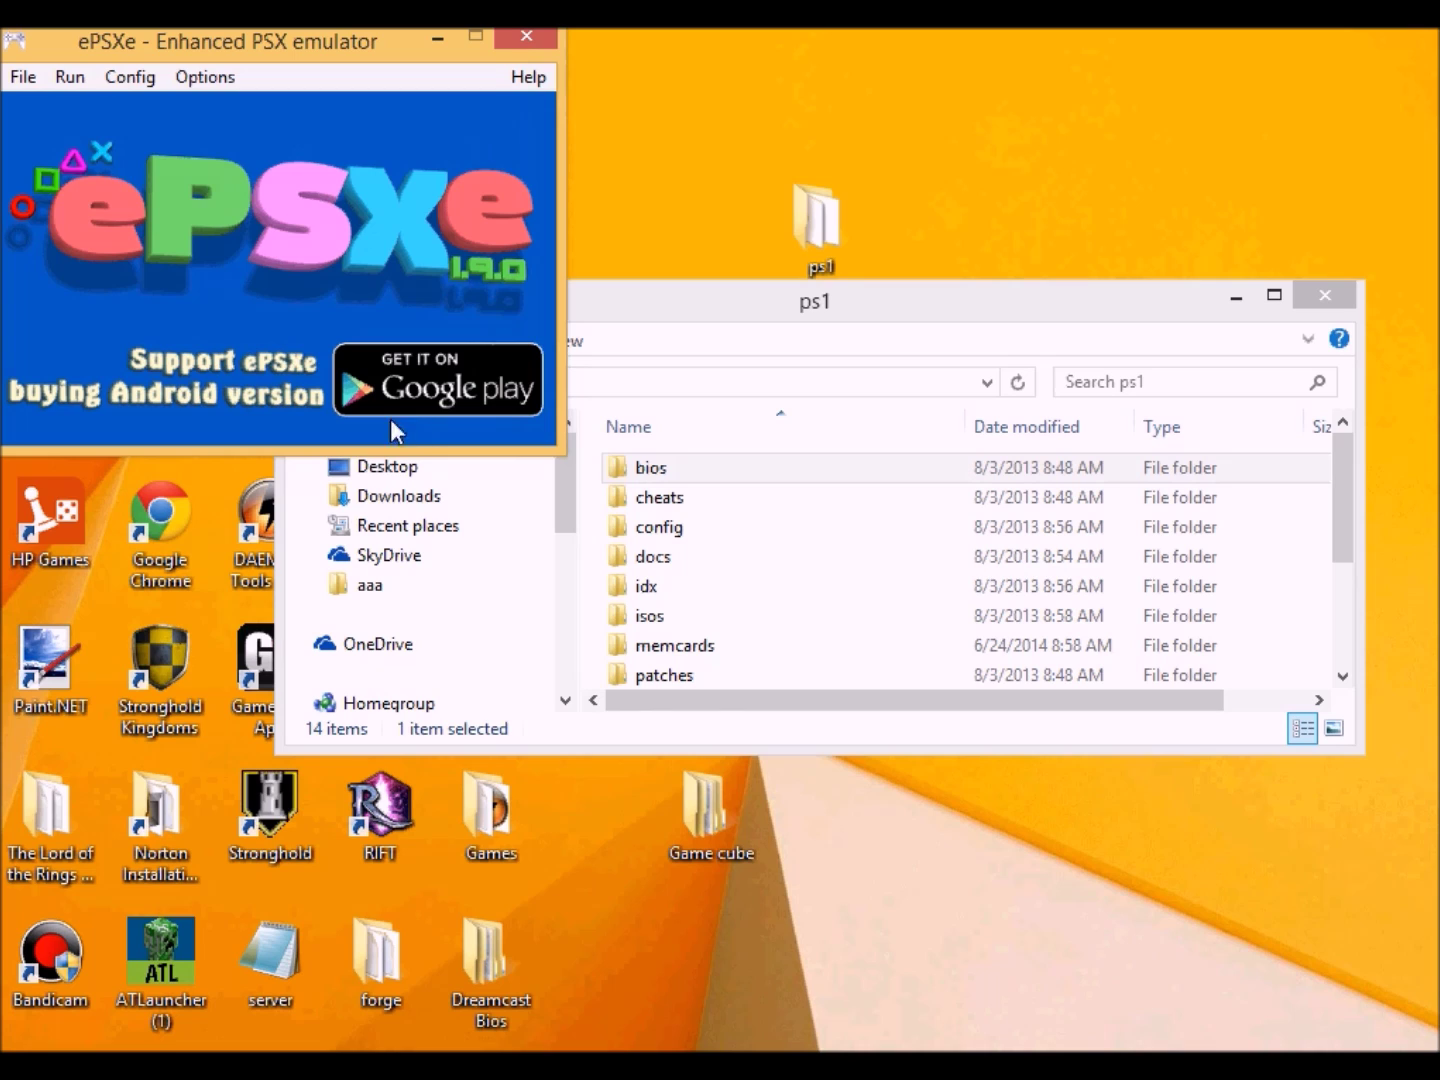
left_click(115, 87)
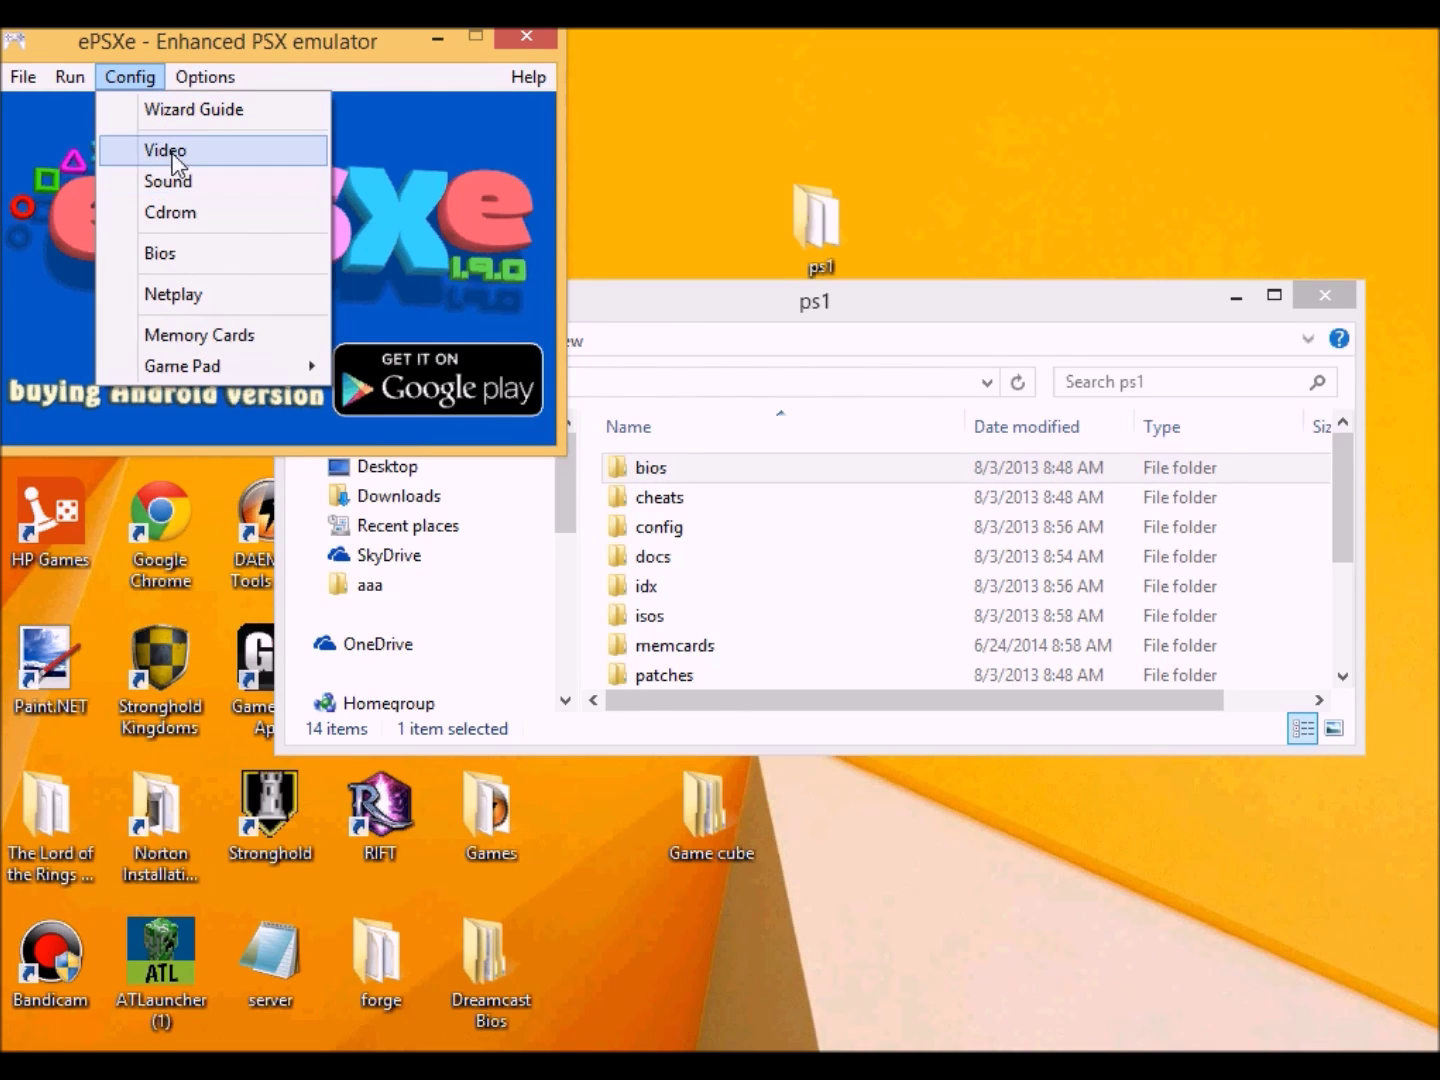
left_click(140, 152)
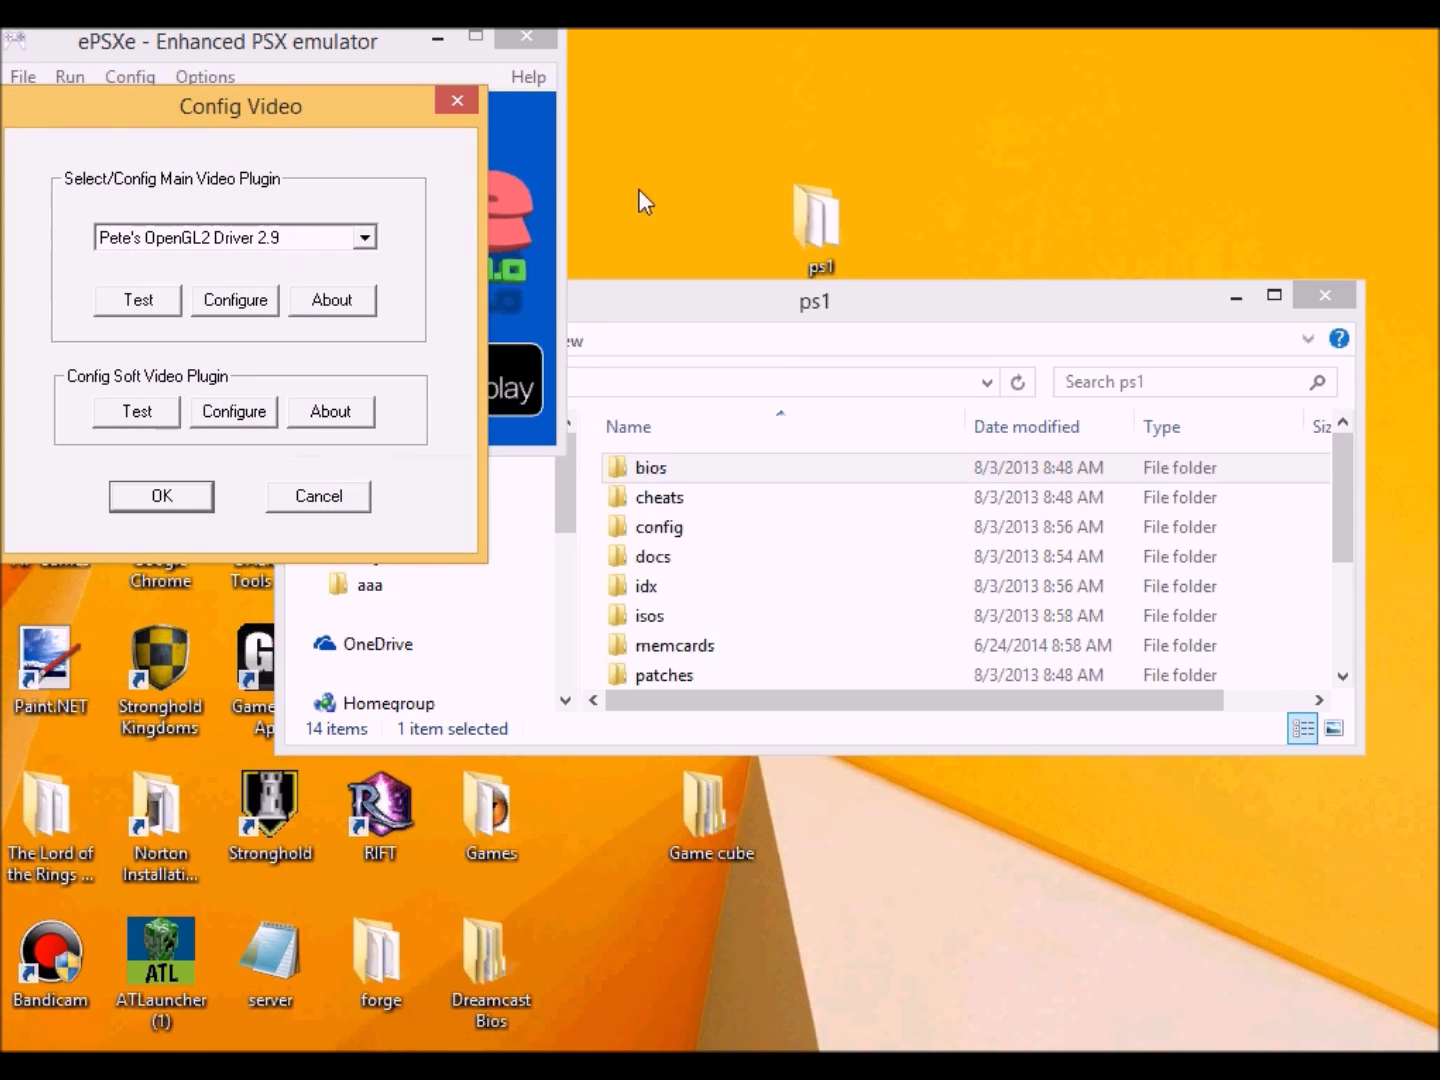
left_click(257, 305)
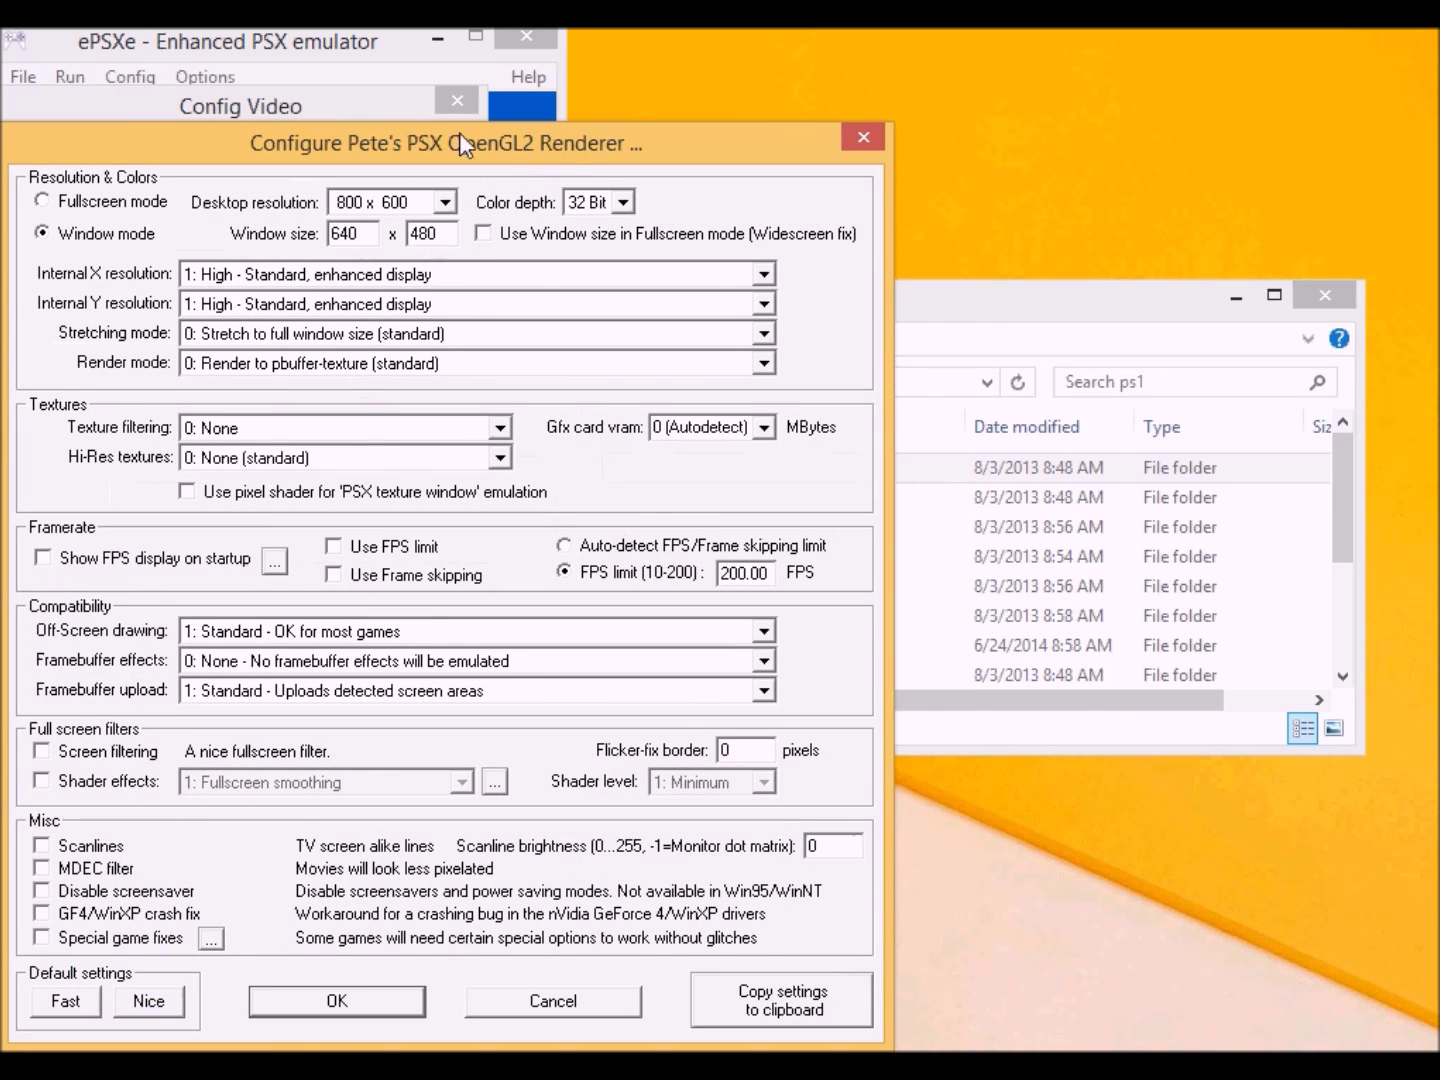
left_click(863, 137)
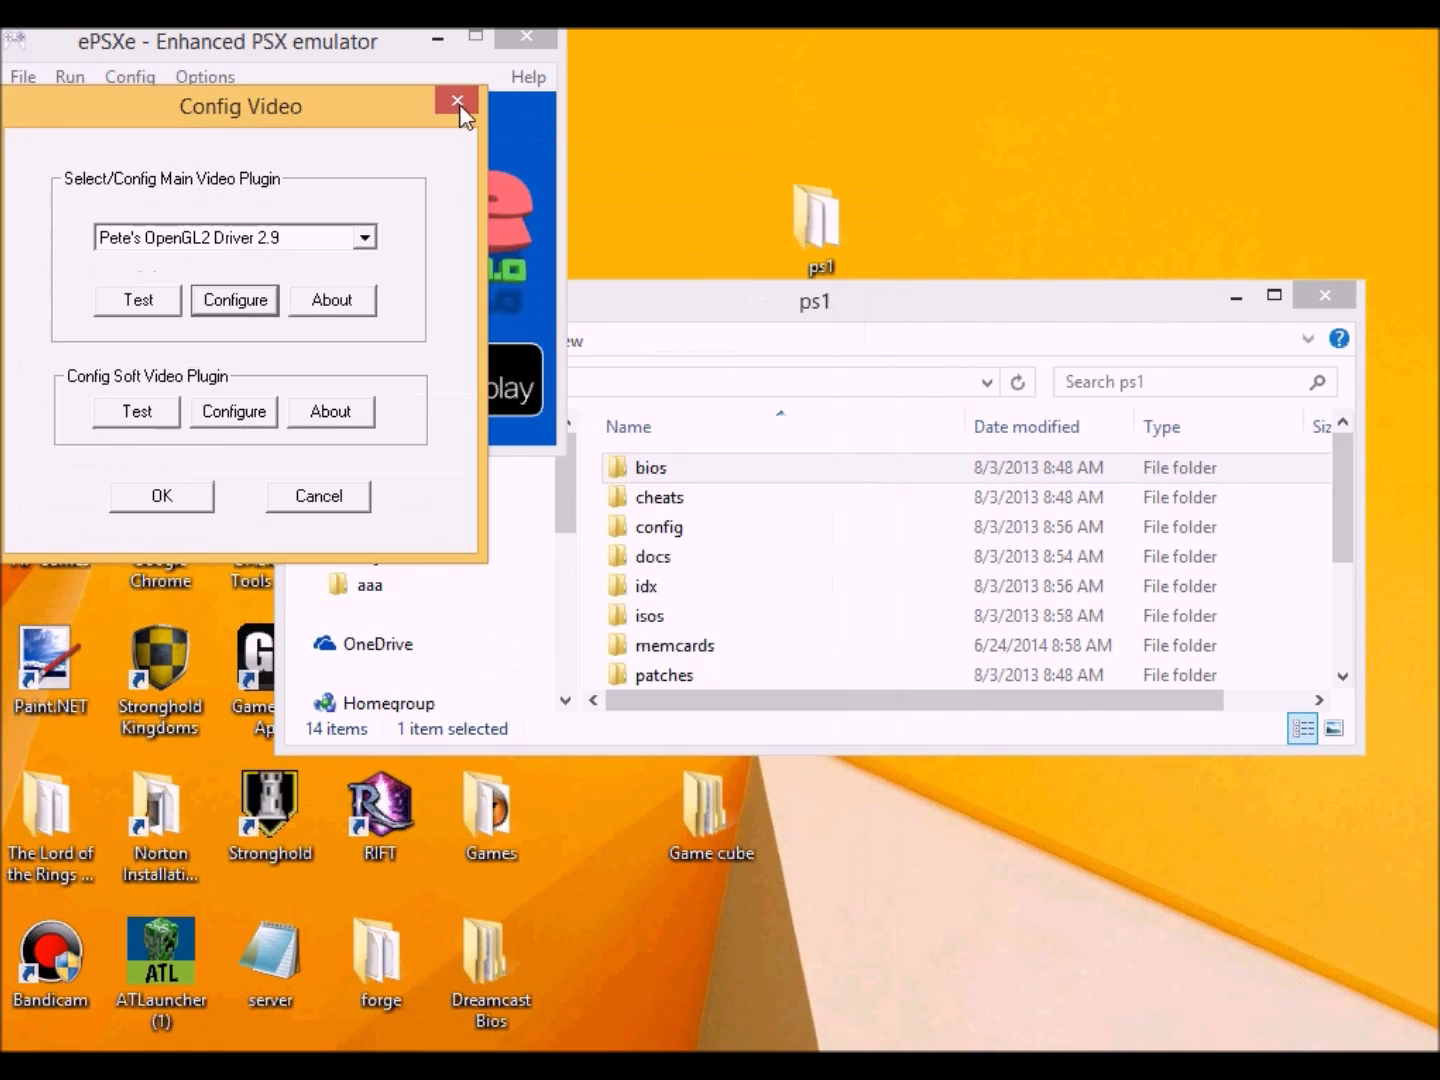
left_click(331, 508)
left_click(131, 80)
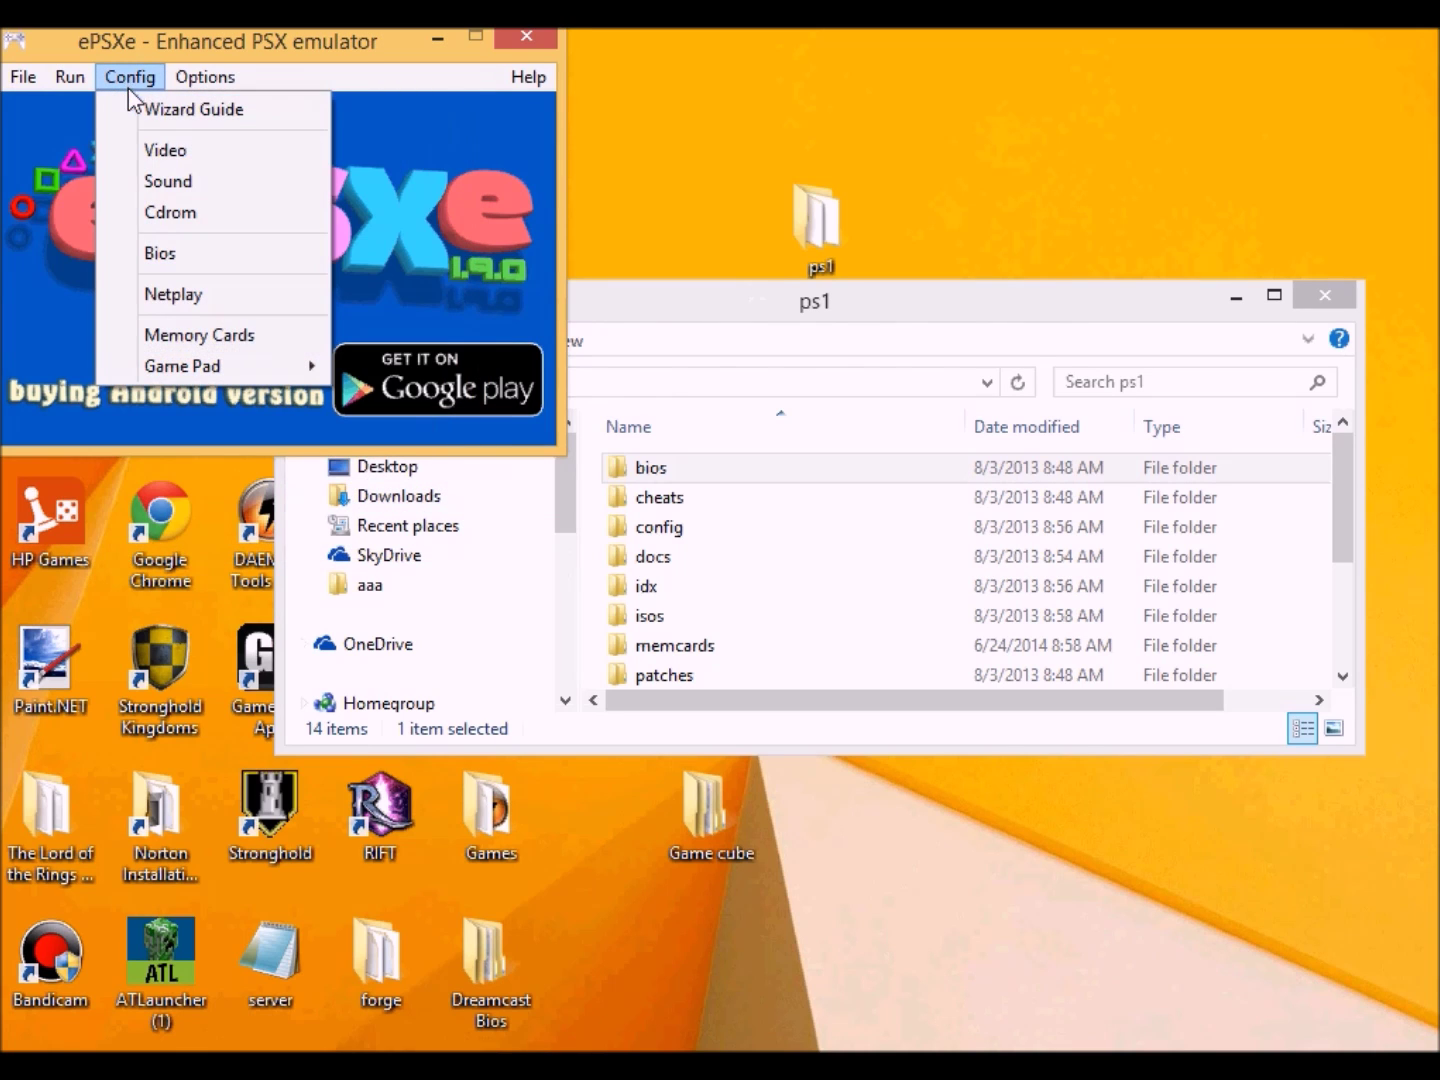
Step: Save Pete's OpenGL2 renderer settings at window mode 640 x 480 with high internal resolution
left_click(178, 151)
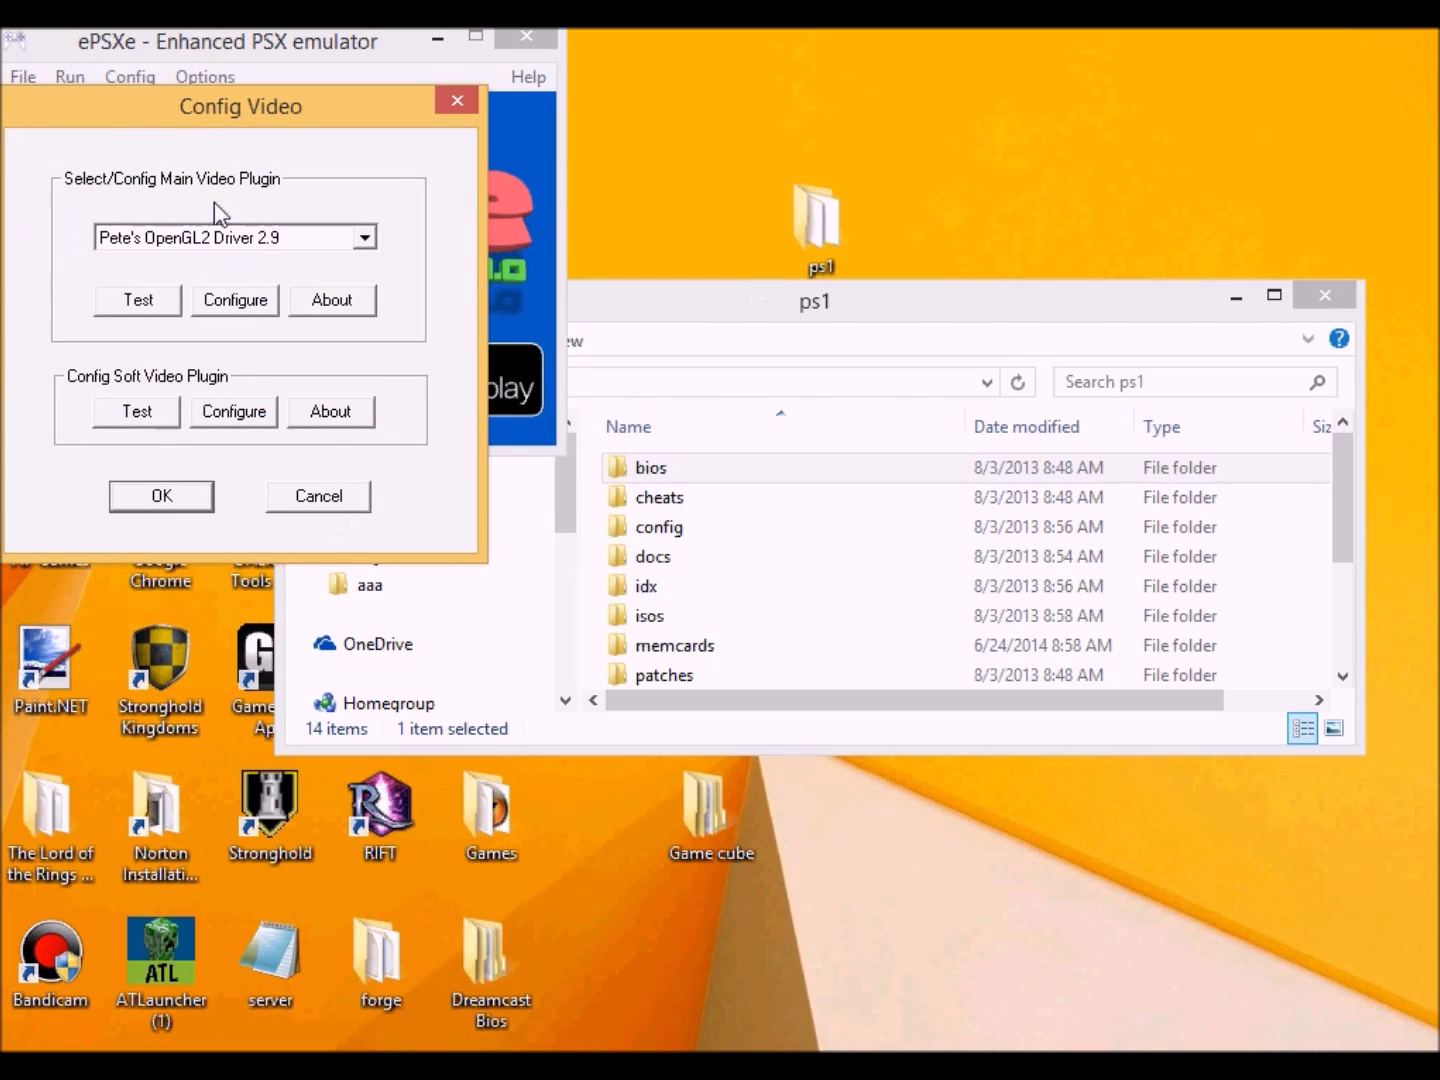
left_click(237, 300)
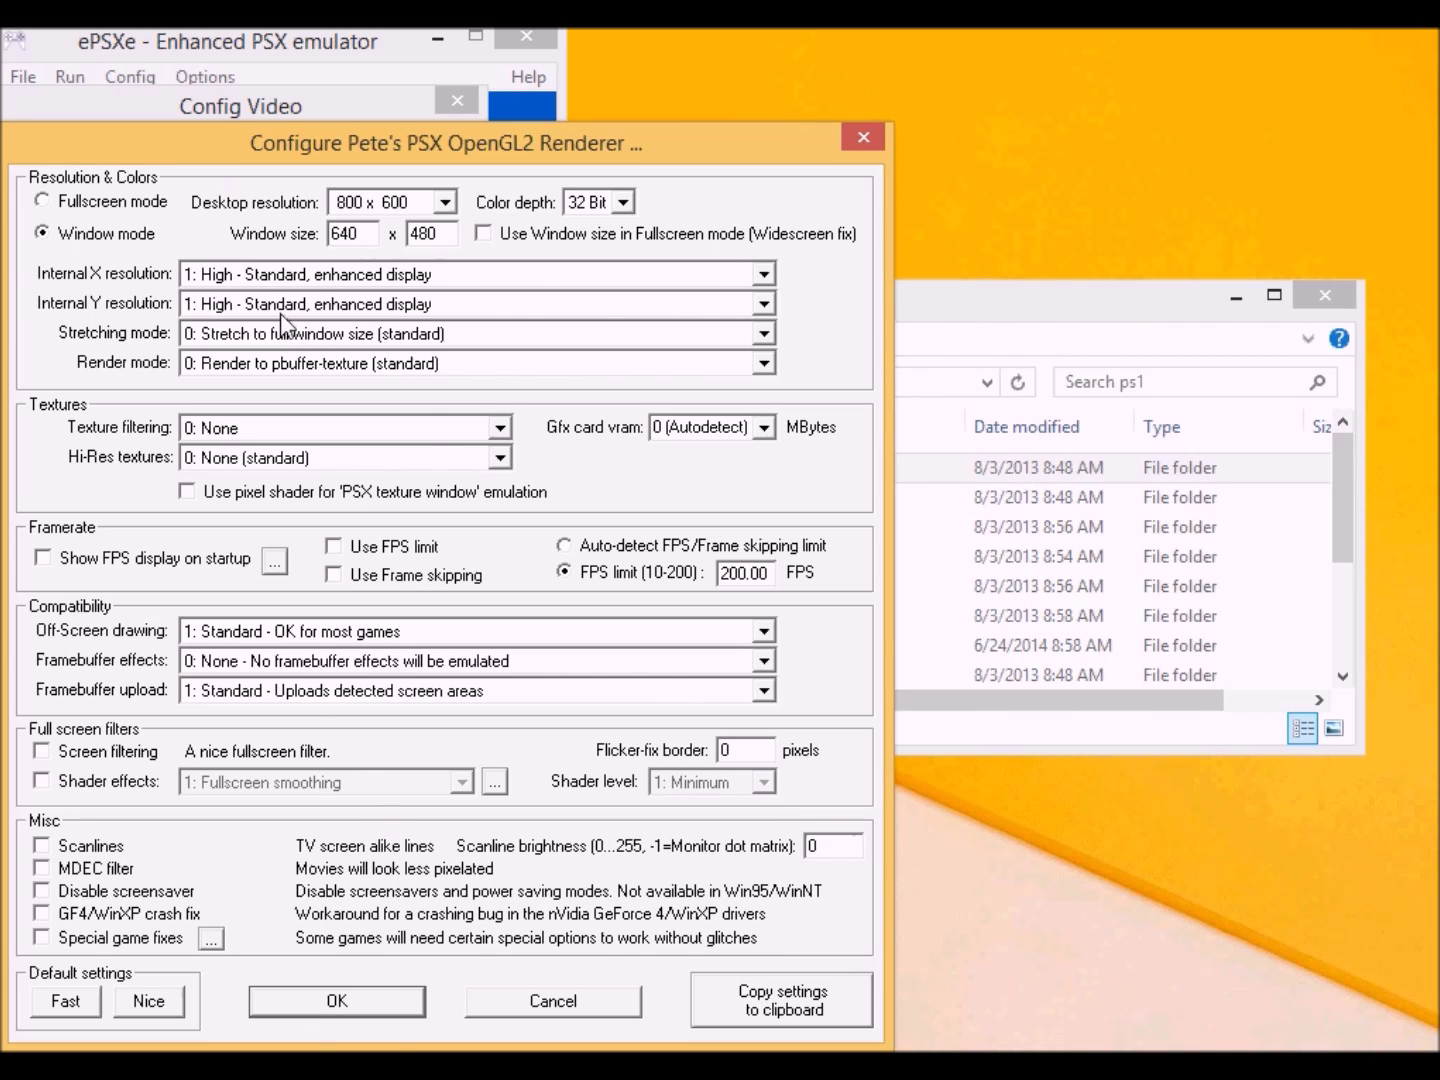
left_click(385, 1000)
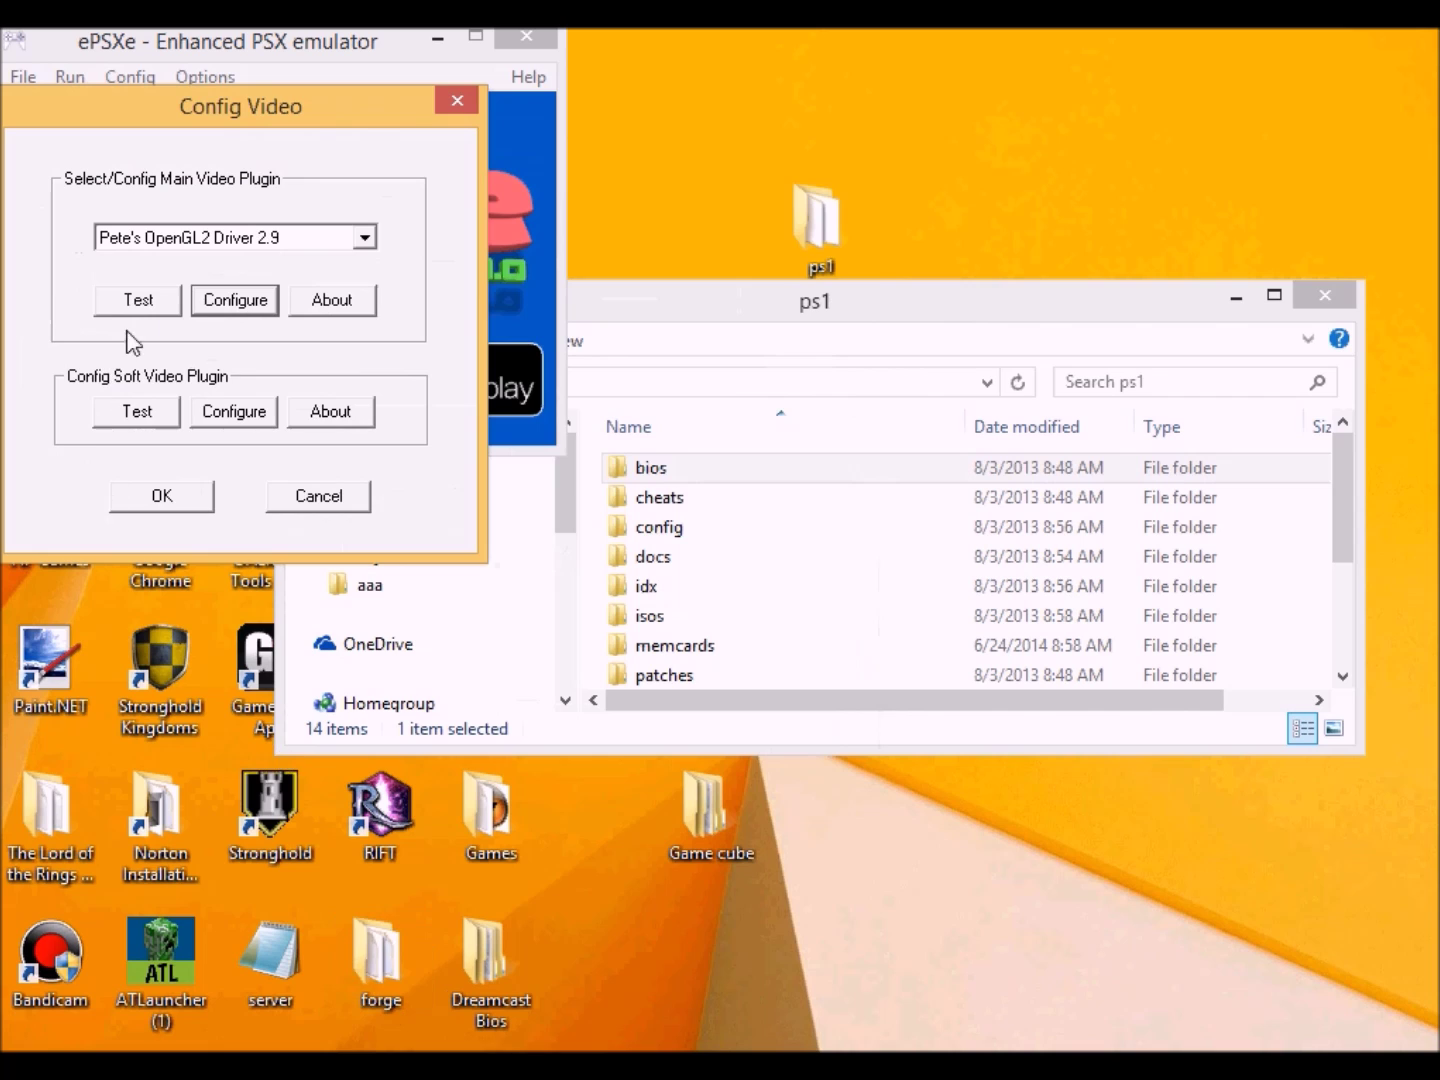
Step: Accept the video settings and boot the LOD1-4 ISO from the Desktop Games folder with Run ISO
left_click(185, 508)
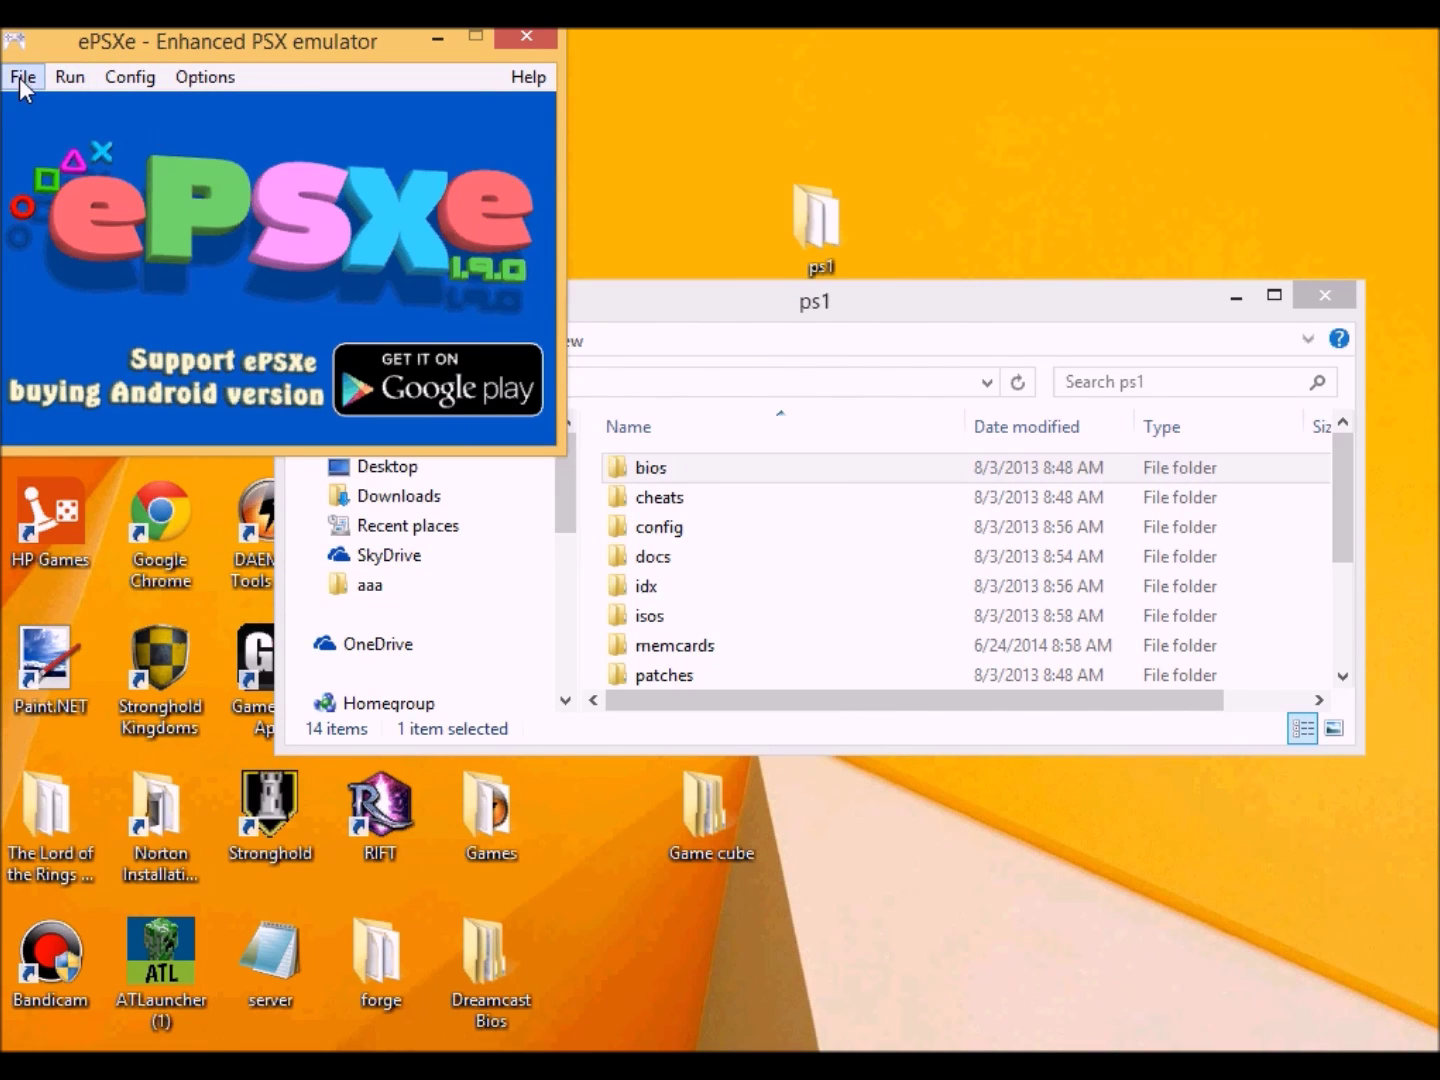
left_click(122, 76)
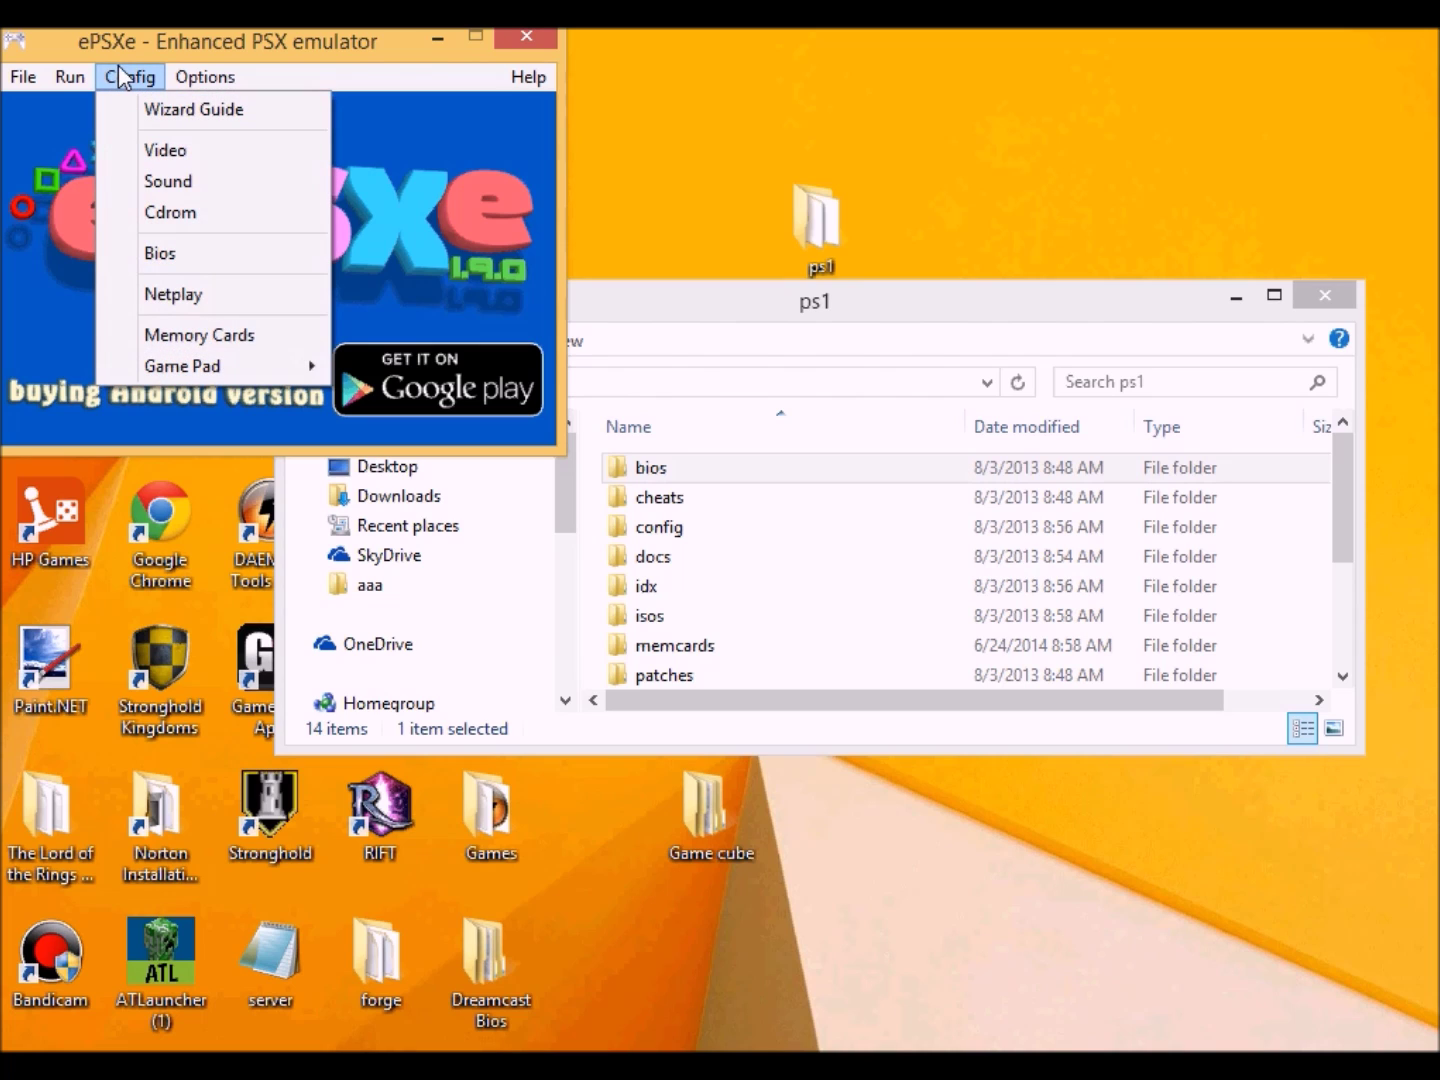
mouse_move(29, 78)
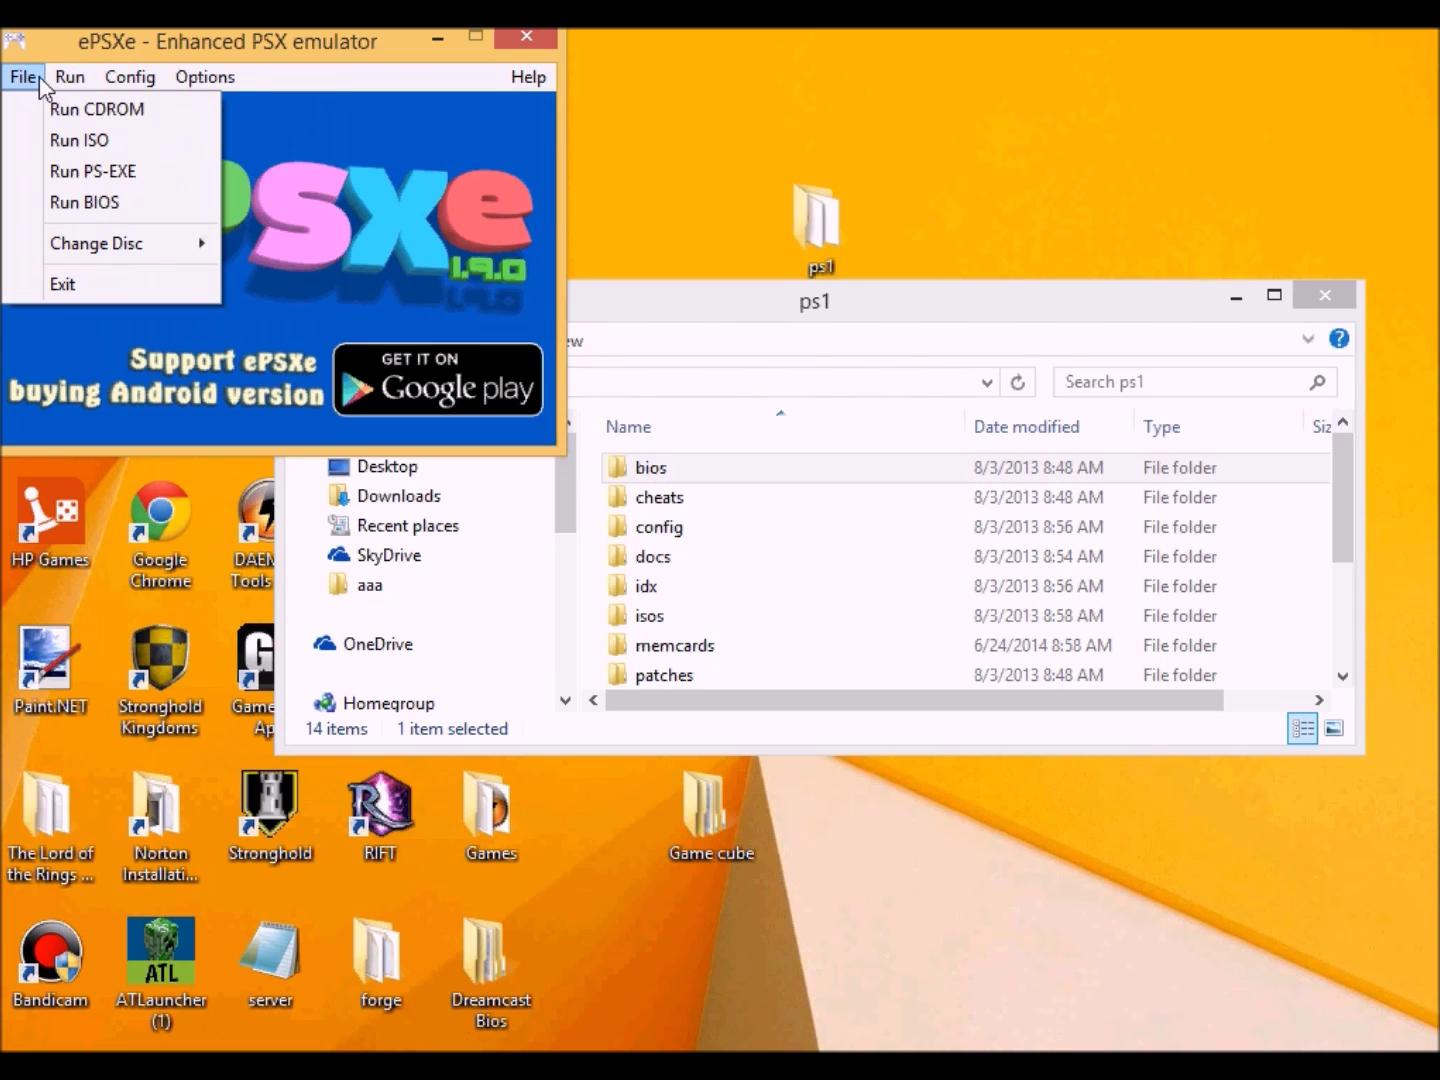
left_click(58, 141)
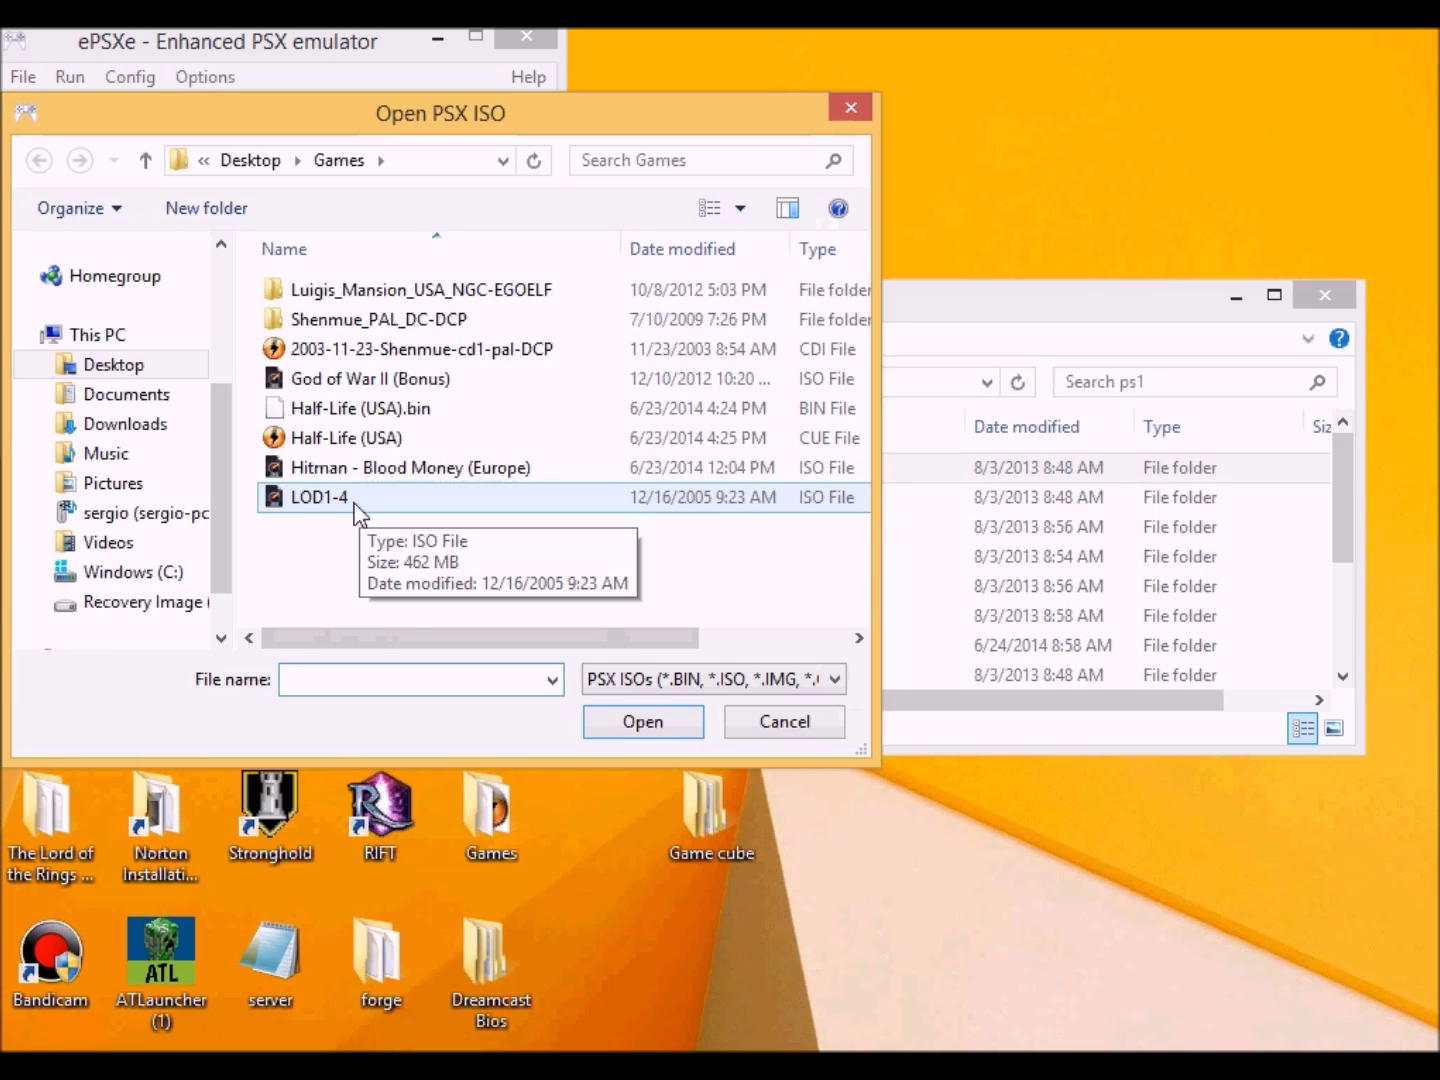
left_click(355, 510)
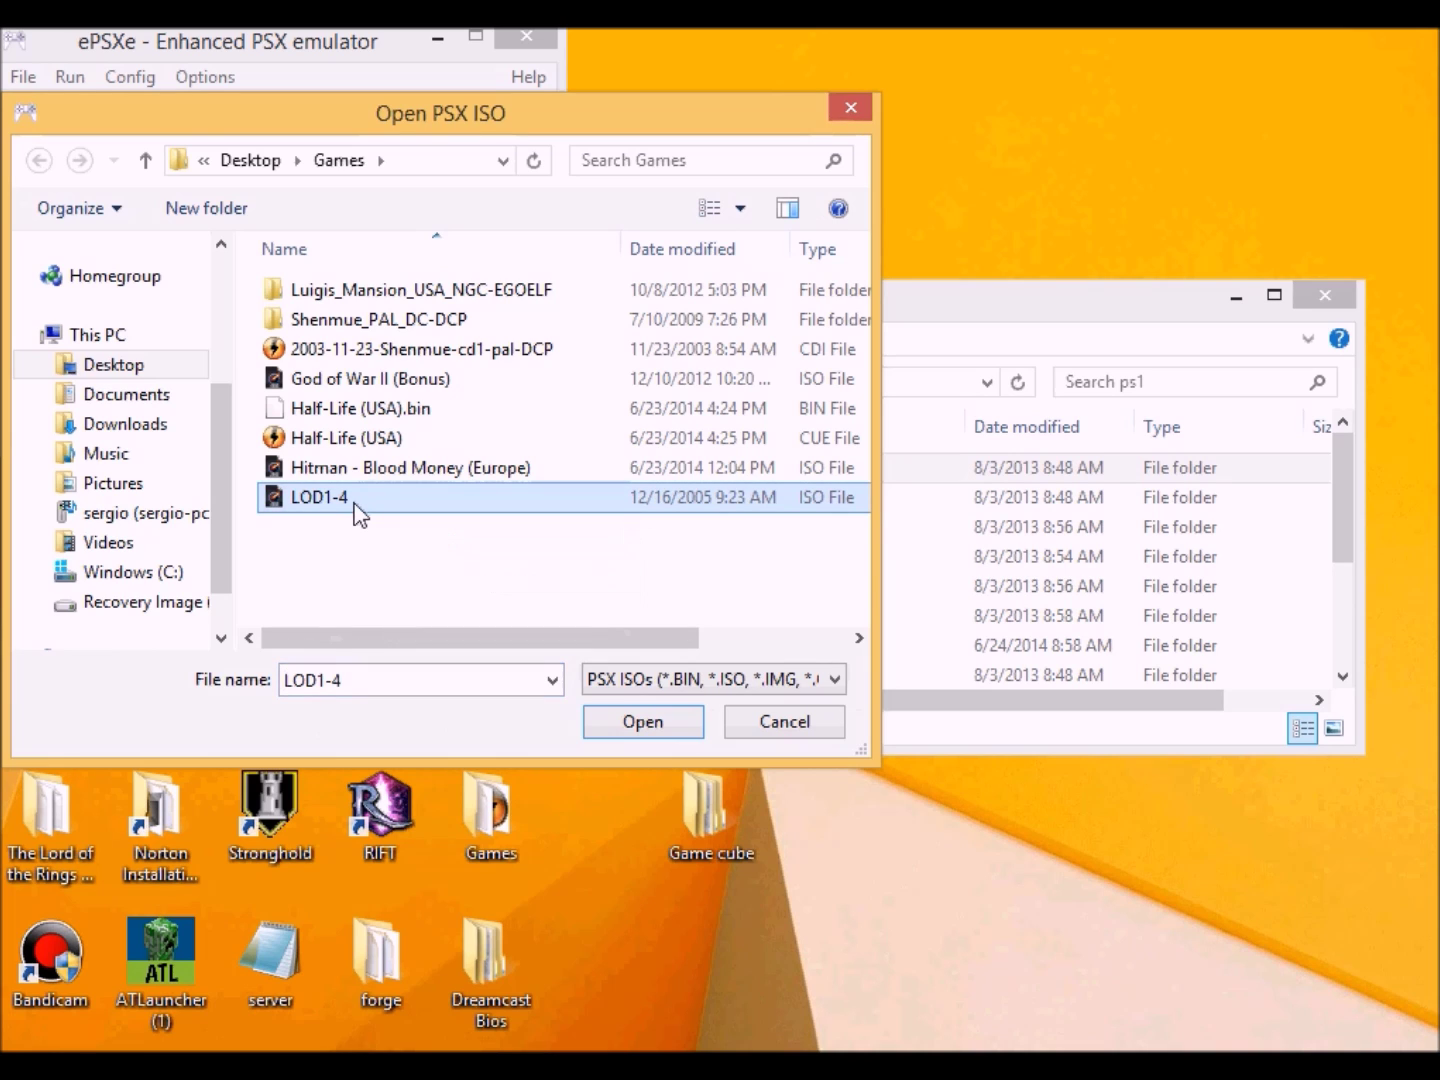
left_click_drag(590, 638, 434, 644)
left_click_drag(570, 638, 458, 661)
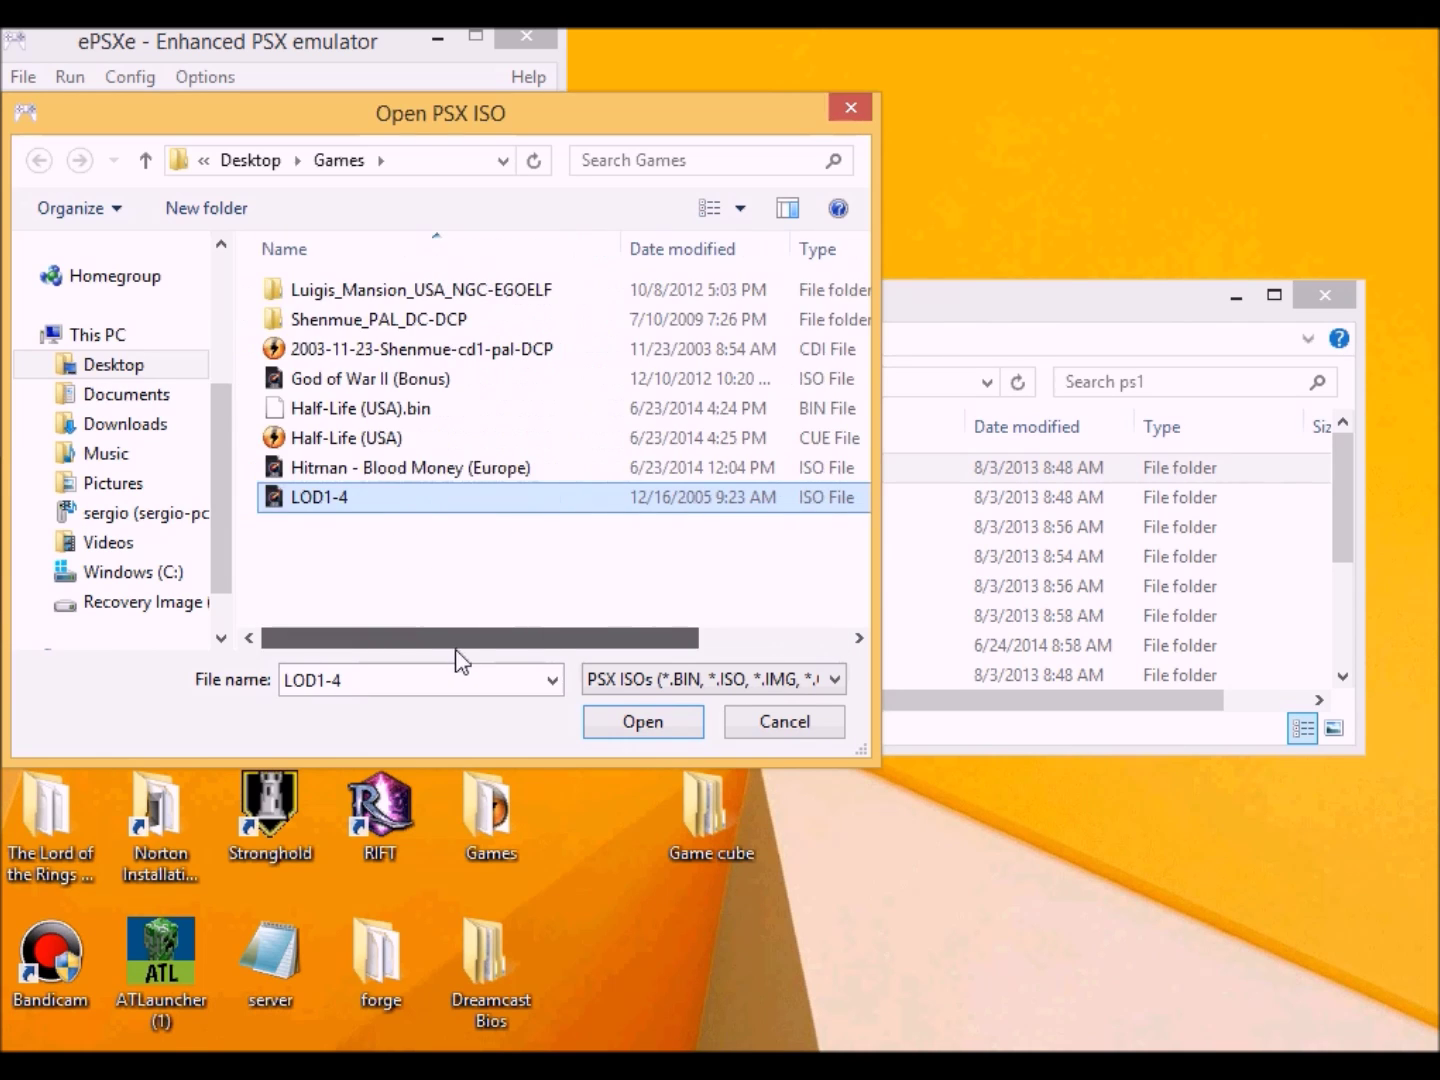
double_click(401, 497)
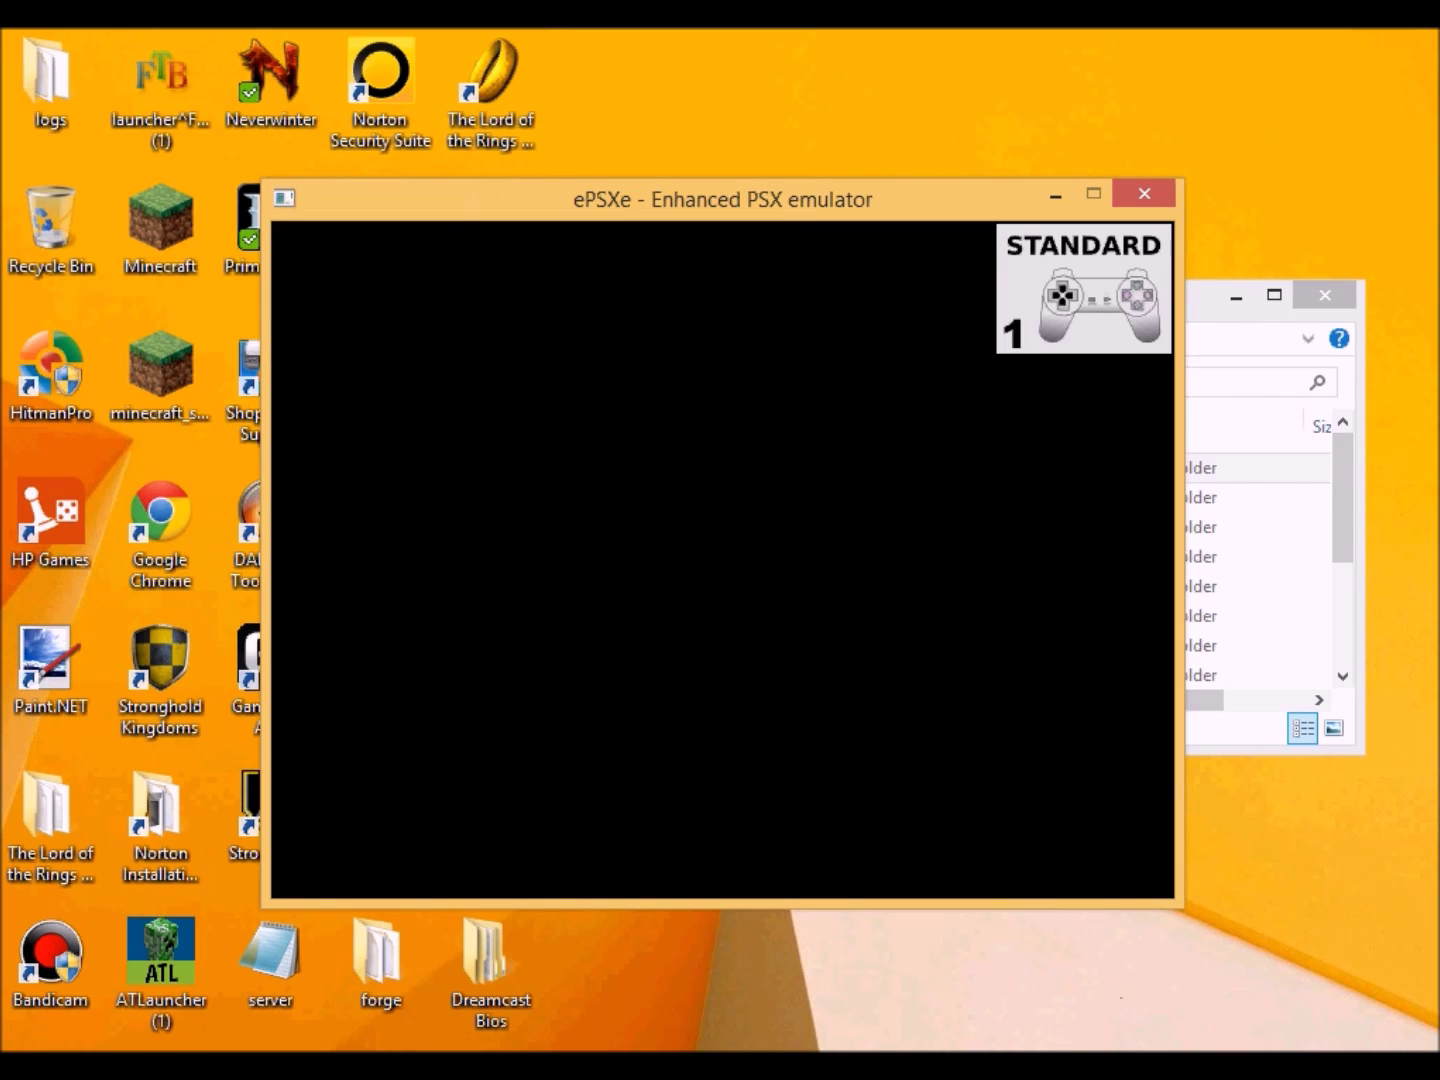